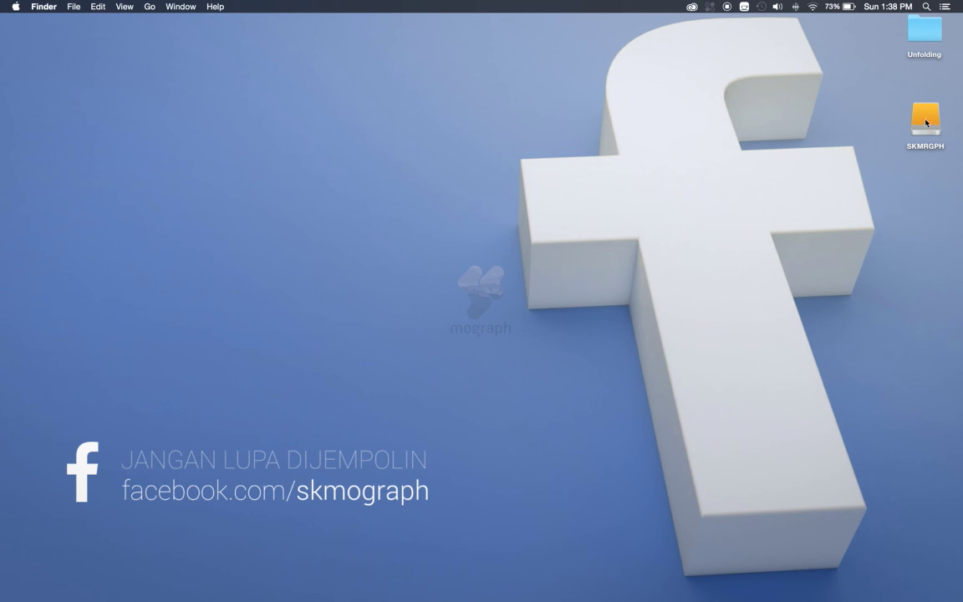
# - Restore Illustrator from the Dock so its start screen with recent files shows
pyautogui.click(926, 30)
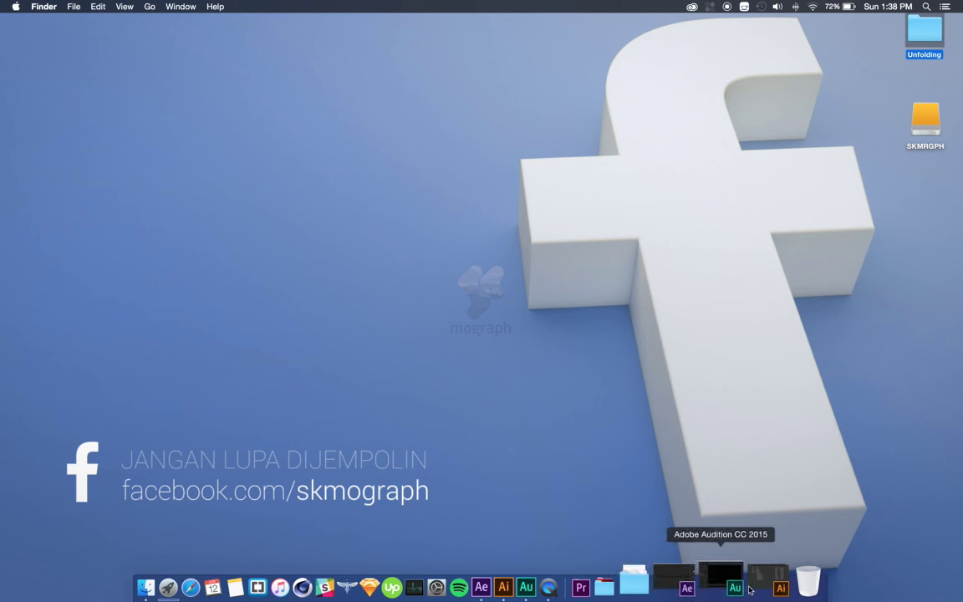
pyautogui.click(740, 579)
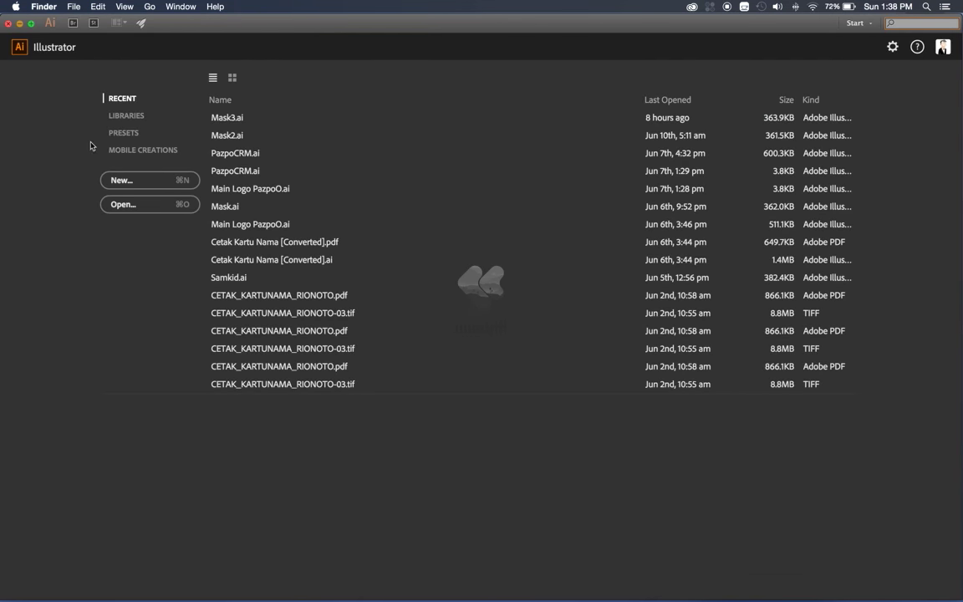
# - Open Mask3.ai from the recent files list for reference
pyautogui.click(226, 117)
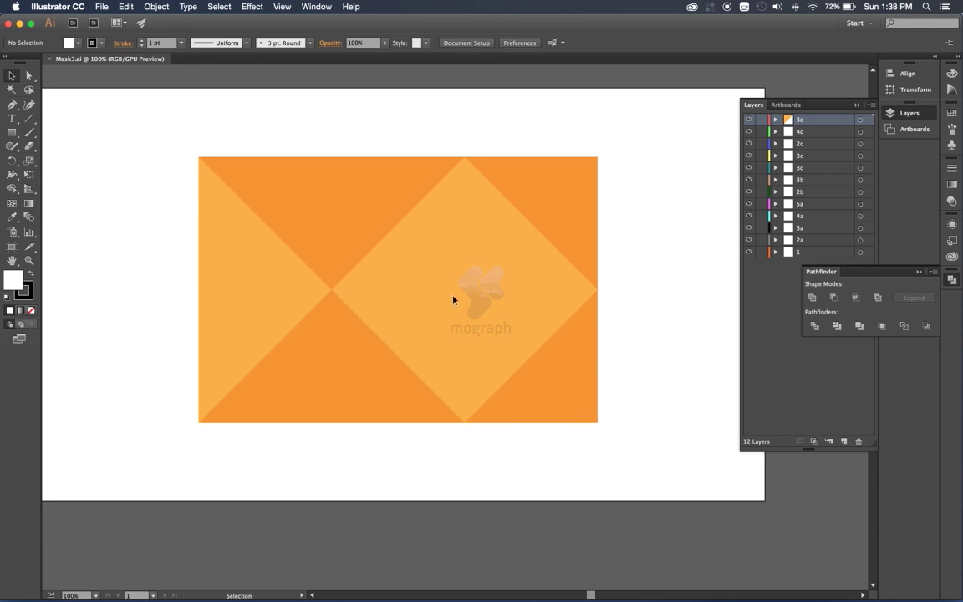
pyautogui.click(454, 297)
pyautogui.click(655, 166)
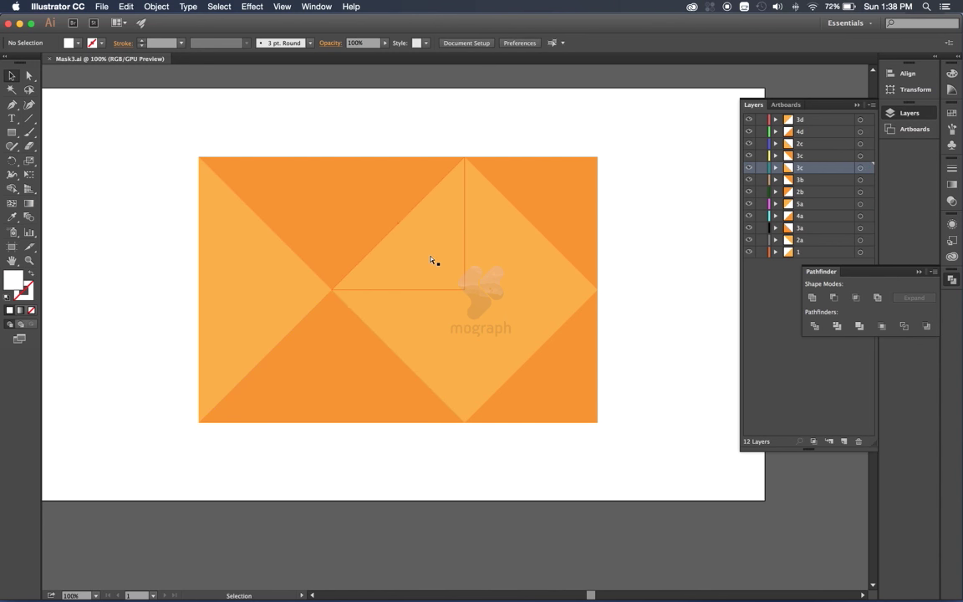
pyautogui.press('a')
# - Create a new 1280 × 720 px document
pyautogui.press('super+n')
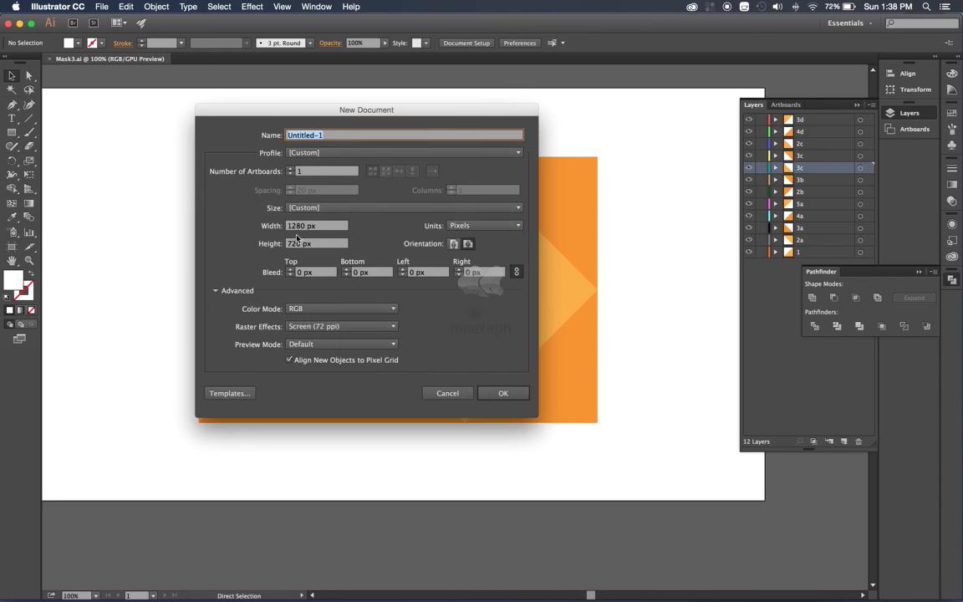
pyautogui.click(323, 229)
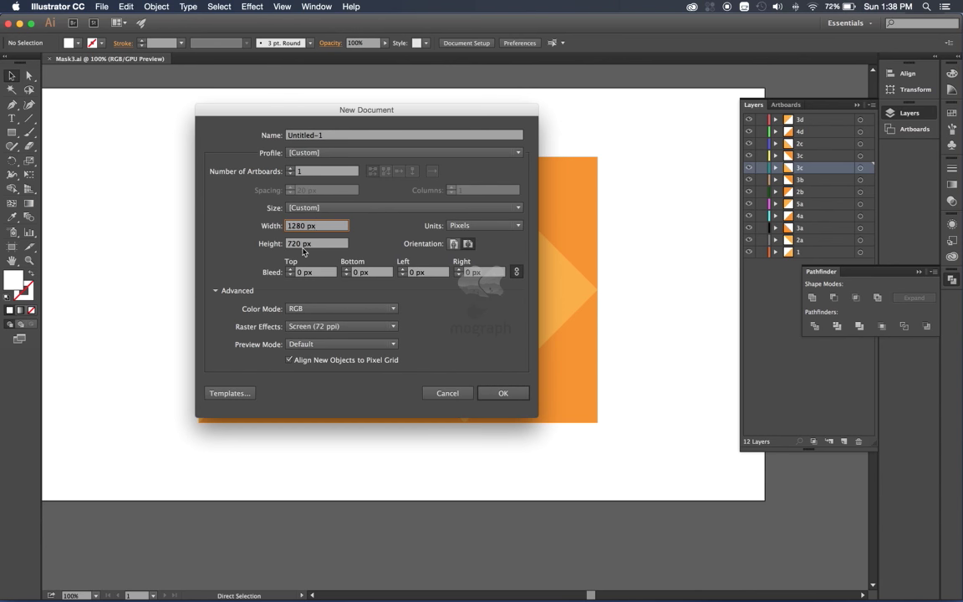
pyautogui.click(502, 393)
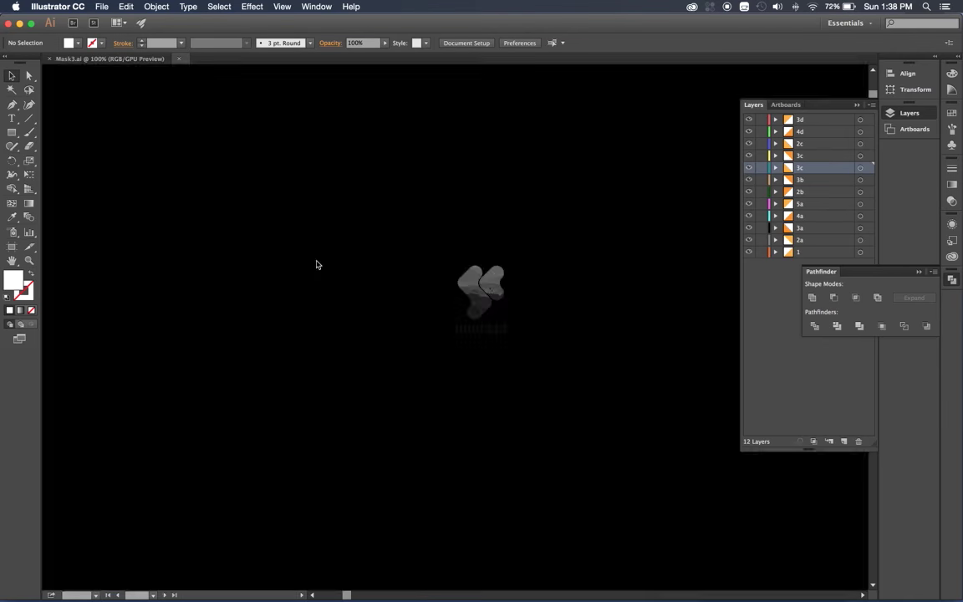
# - Draw a 228 px square and delete its bottom-right anchor to make a right triangle
pyautogui.press('m')
pyautogui.moveTo(247, 205); pyautogui.dragTo(378, 336)
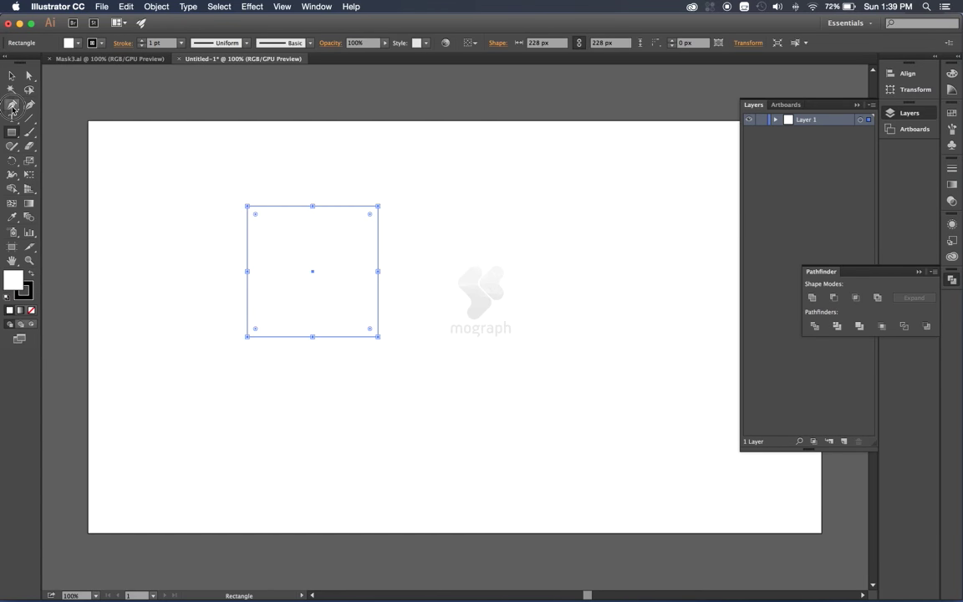
pyautogui.moveTo(12, 105); pyautogui.dragTo(50, 132)
pyautogui.click(377, 336)
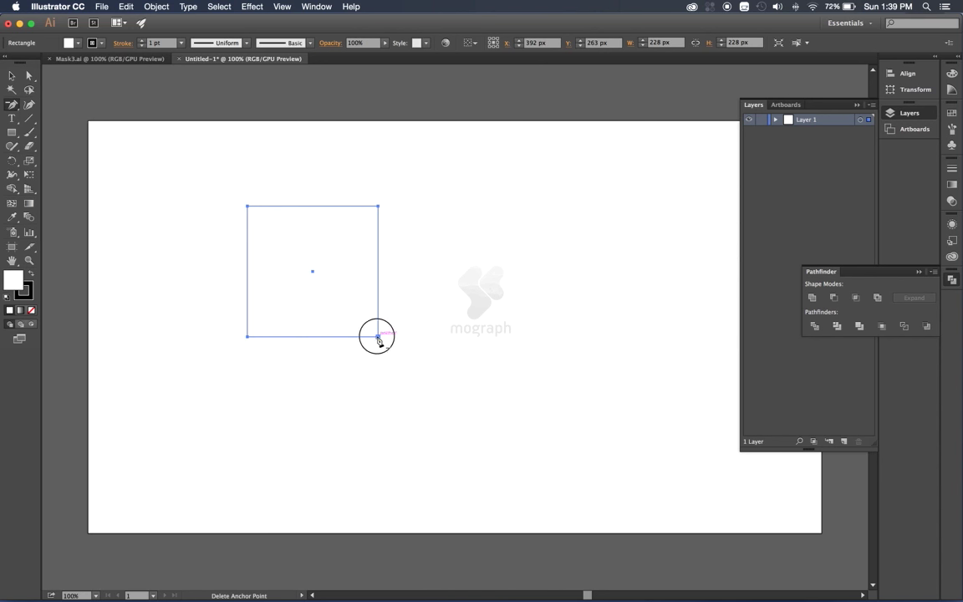
# - Give the triangle a yellow-green fill and no stroke
pyautogui.click(11, 75)
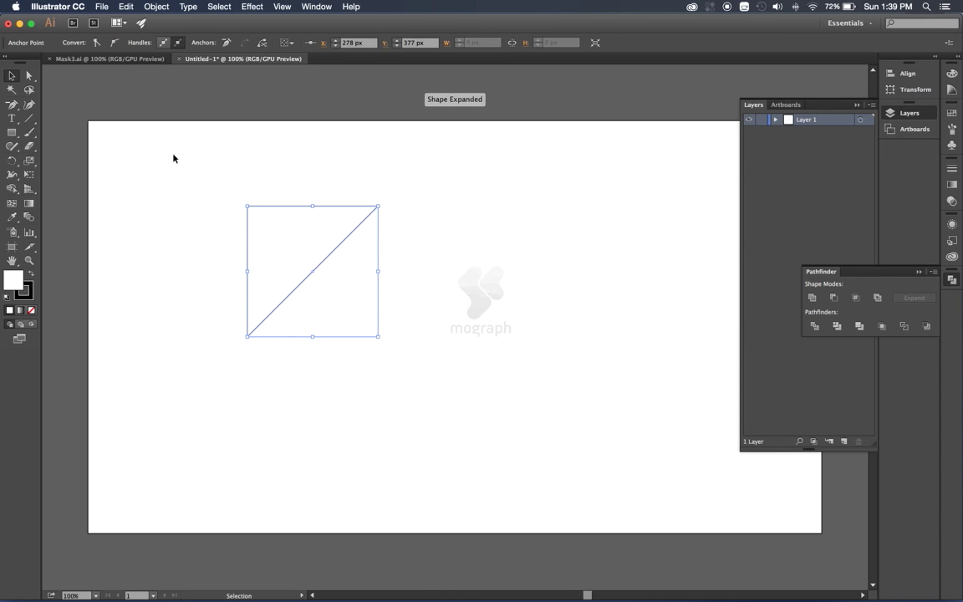
pyautogui.click(174, 157)
pyautogui.click(338, 241)
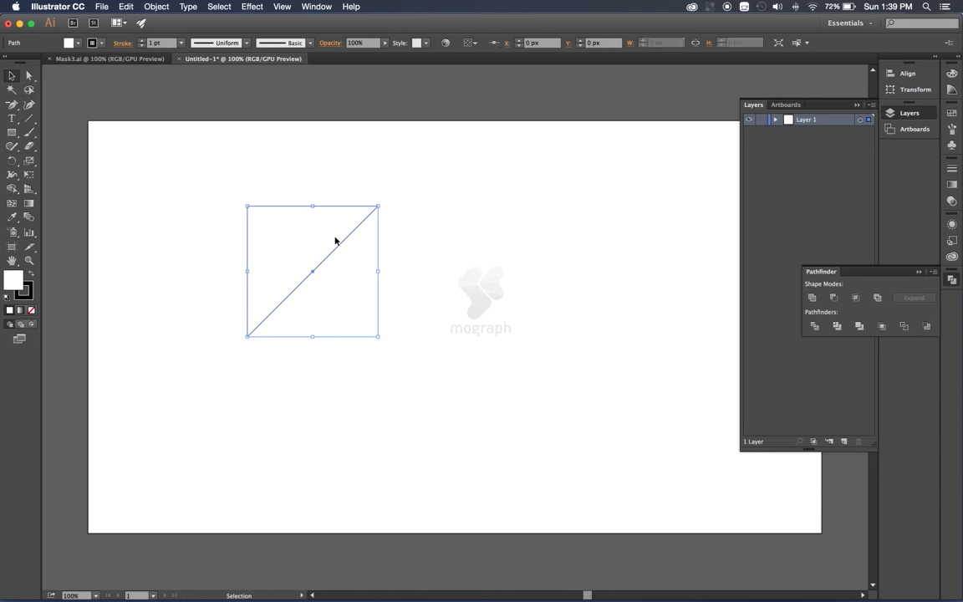
pyautogui.click(78, 42)
pyautogui.click(31, 70)
pyautogui.click(281, 205)
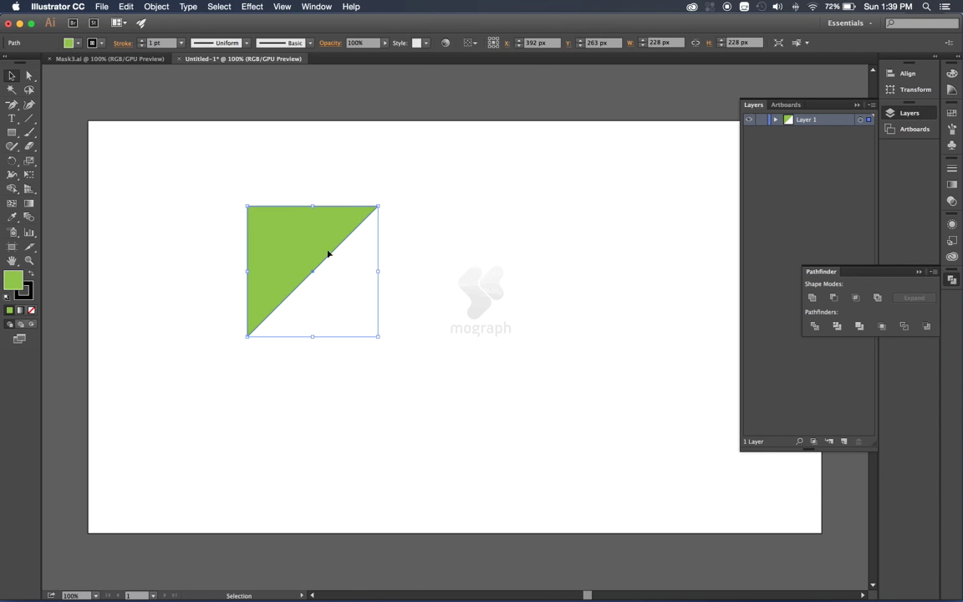
pyautogui.click(101, 43)
pyautogui.click(12, 59)
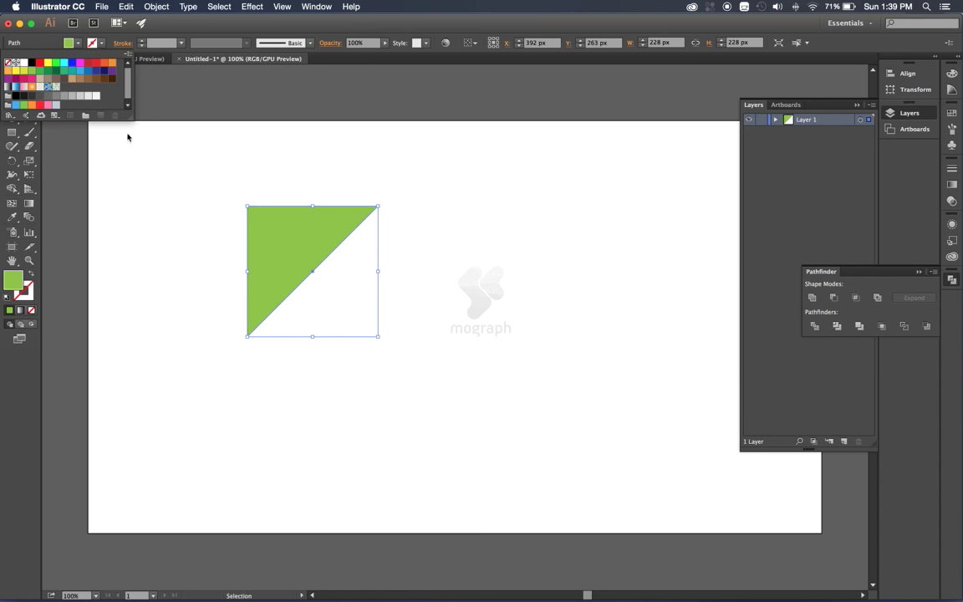
pyautogui.click(224, 157)
pyautogui.click(442, 230)
pyautogui.click(323, 239)
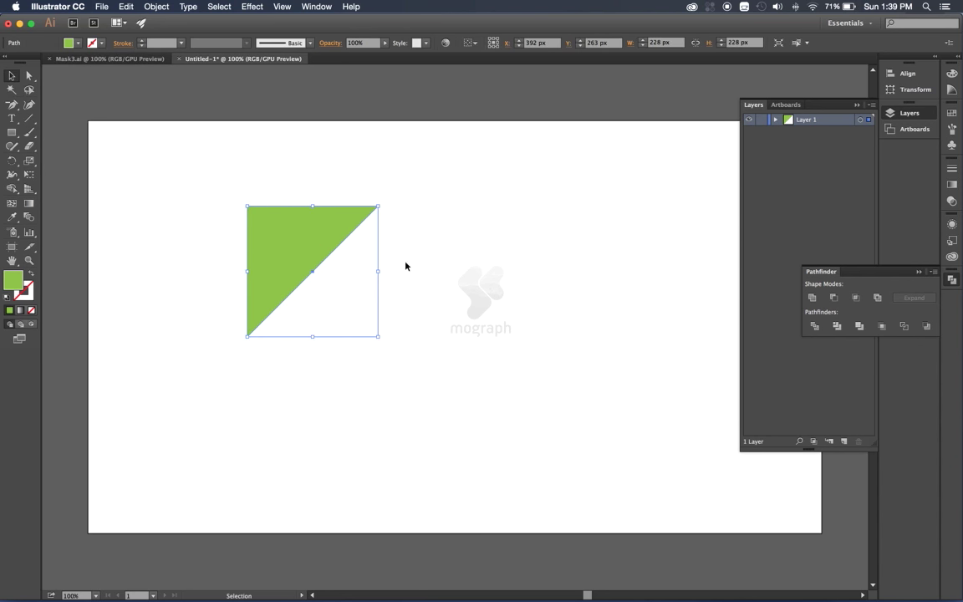
pyautogui.press('a')
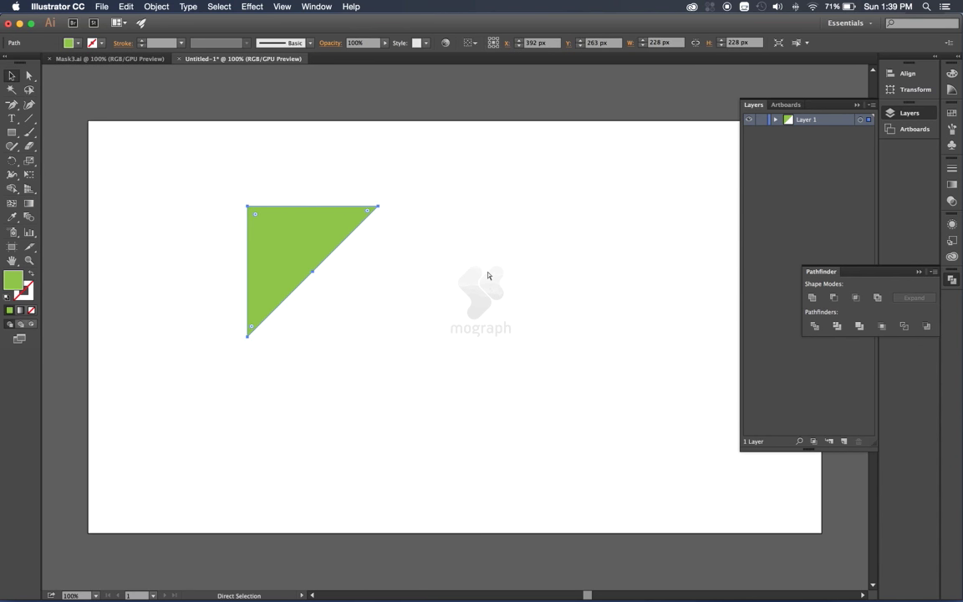
# - Rotate a copy of the triangle 180° into the square's lower-right half
pyautogui.press('v')
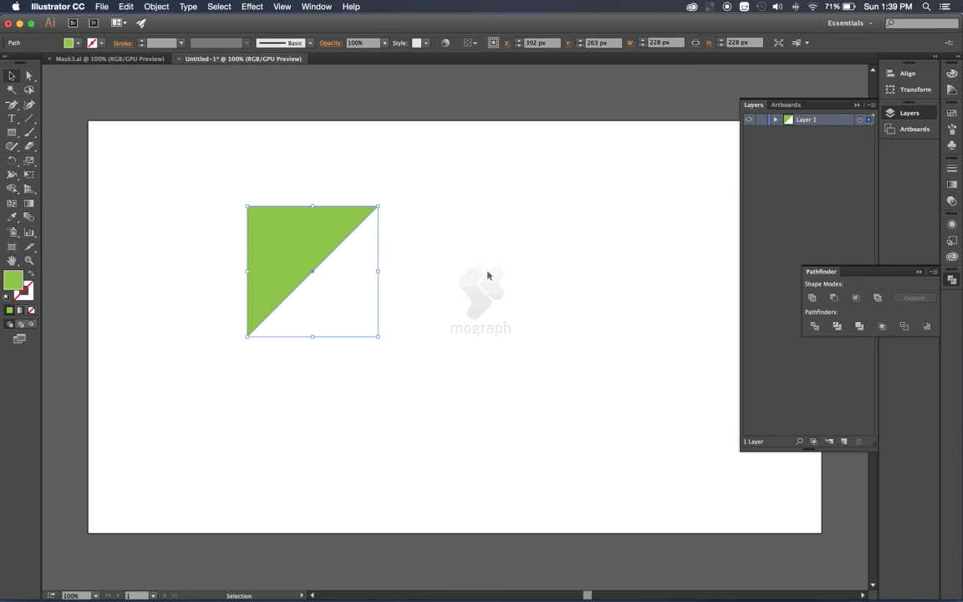
pyautogui.press('a')
pyautogui.press('v')
pyautogui.press('r')
pyautogui.moveTo(372, 223)
pyautogui.mouseDown()
pyautogui.moveTo(241, 314)
pyautogui.moveTo(248, 328)
pyautogui.mouseUp()
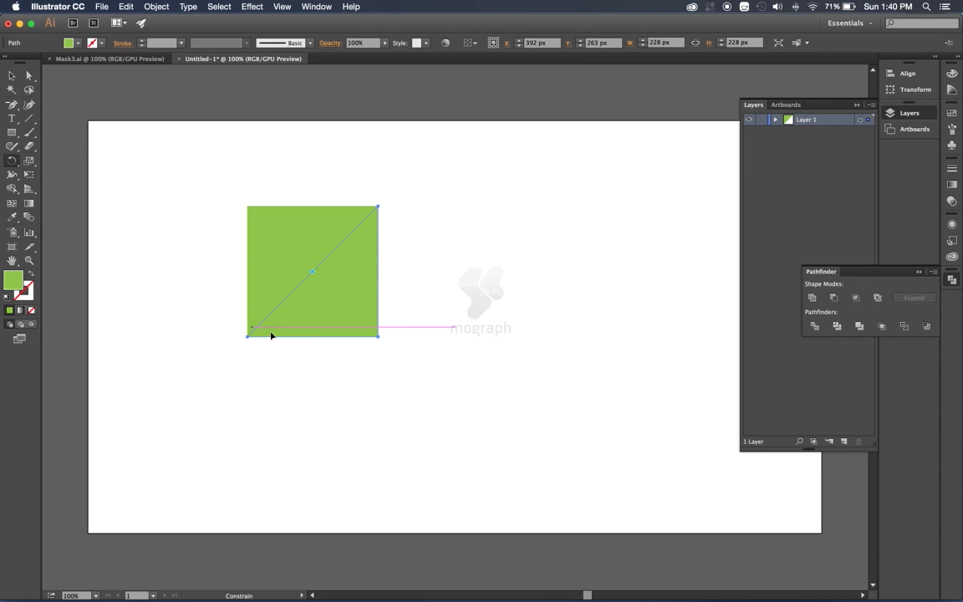
# - Fill the new lower-right triangle with a darker green swatch
pyautogui.press('v')
pyautogui.click(425, 259)
pyautogui.click(288, 245)
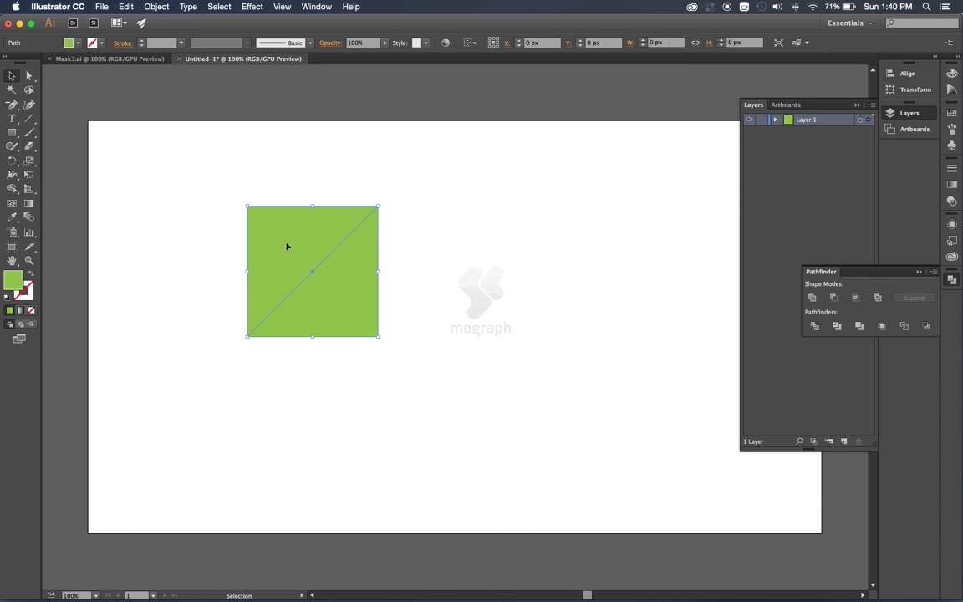
pyautogui.click(68, 43)
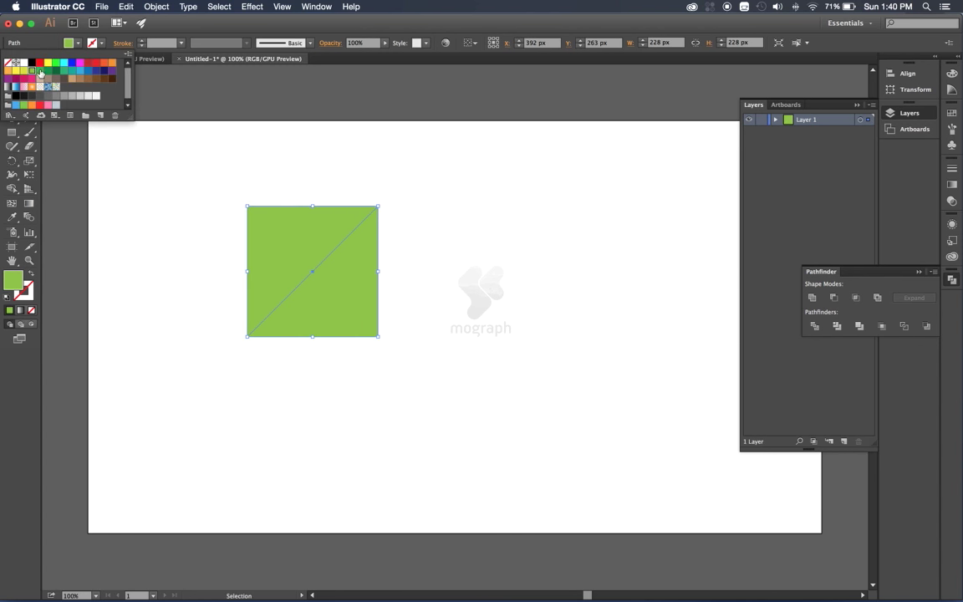
pyautogui.click(39, 71)
pyautogui.click(237, 155)
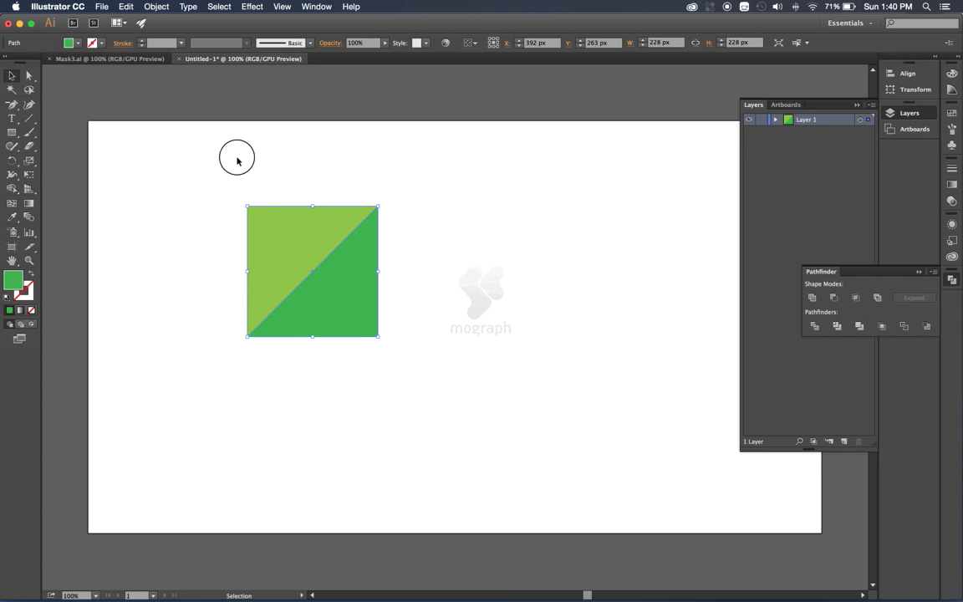
pyautogui.click(447, 217)
pyautogui.moveTo(522, 278); pyautogui.dragTo(404, 196)
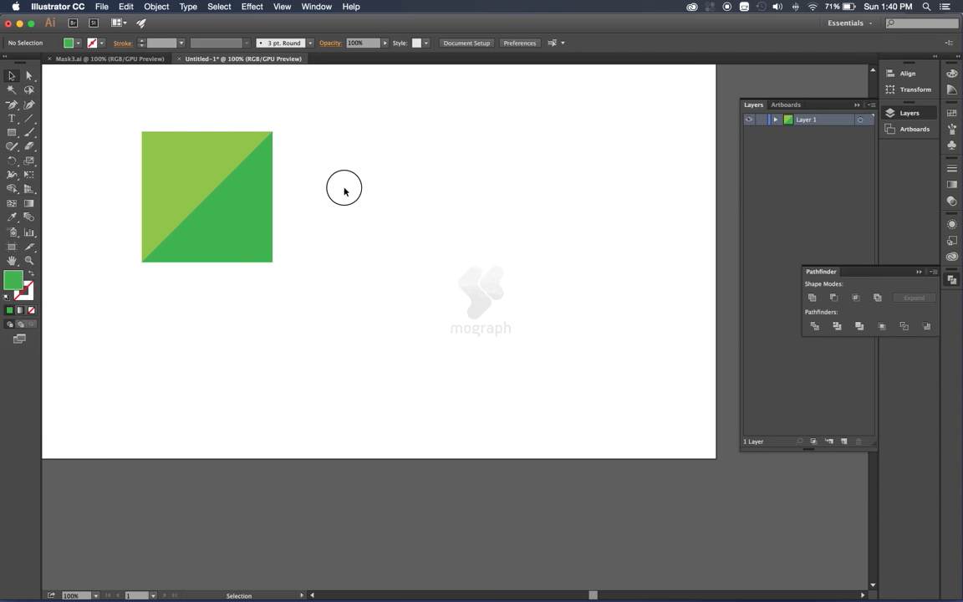
# - Duplicate the two-tone square twice to the right to form a row of three
pyautogui.moveTo(344, 189); pyautogui.dragTo(432, 199)
pyautogui.moveTo(204, 123); pyautogui.dragTo(404, 284)
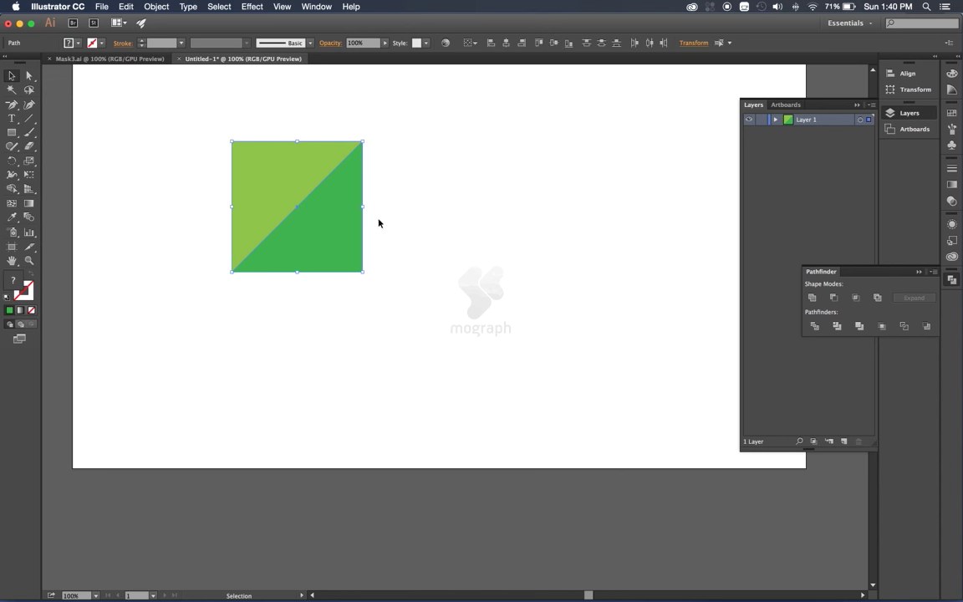
pyautogui.keyDown('alt'); pyautogui.moveTo(259, 193); pyautogui.dragTo(391, 193); pyautogui.keyUp('alt')
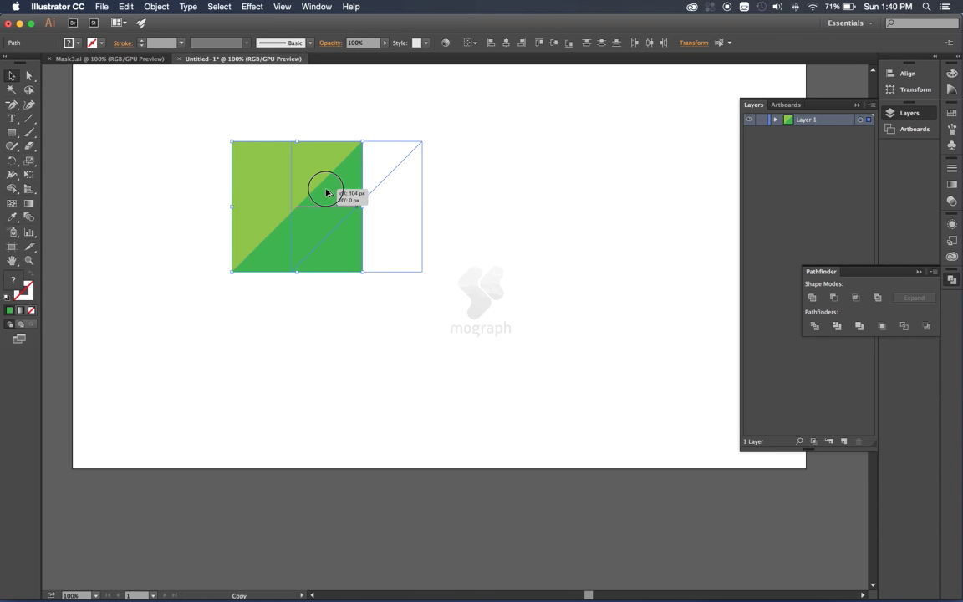
pyautogui.hscroll(5, 382, 251)
pyautogui.keyDown('alt'); pyautogui.moveTo(311, 181); pyautogui.dragTo(443, 180); pyautogui.keyUp('alt')
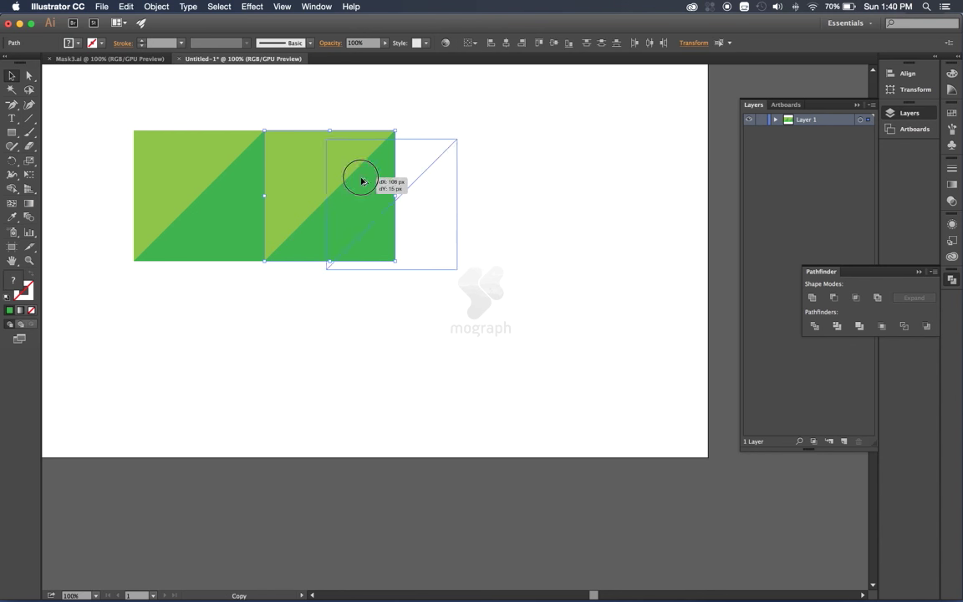
# - Reflect the third square across the vertical axis so the dark halves form a peak
pyautogui.rightClick(464, 216)
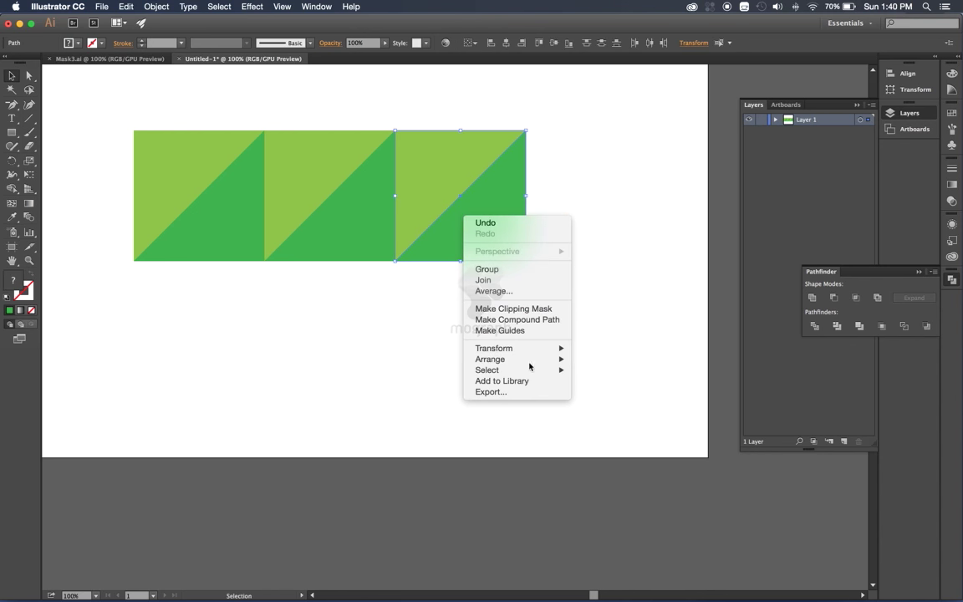
pyautogui.moveTo(535, 348)
pyautogui.click(599, 380)
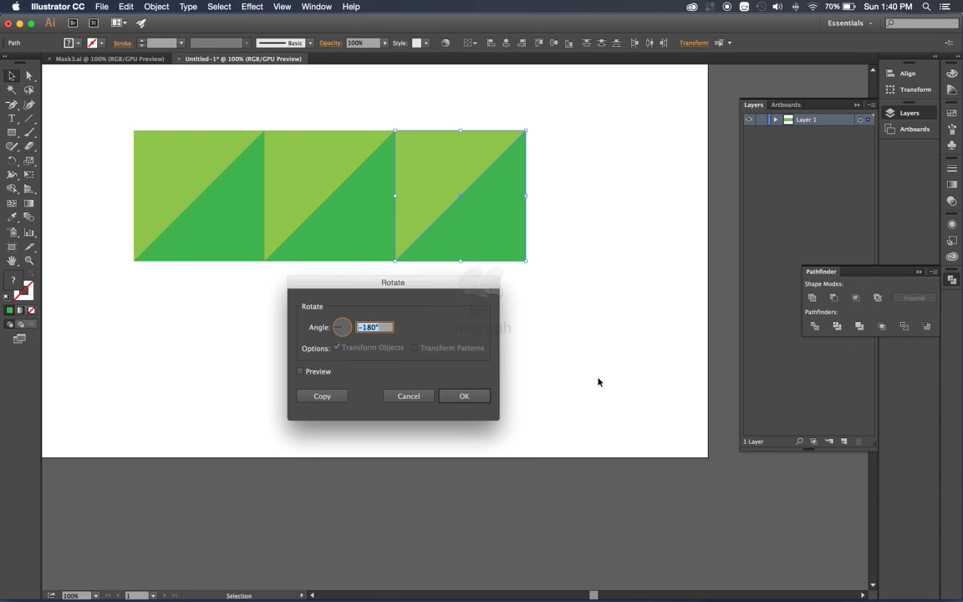
pyautogui.click(422, 395)
pyautogui.rightClick(443, 235)
pyautogui.moveTo(501, 368)
pyautogui.click(578, 416)
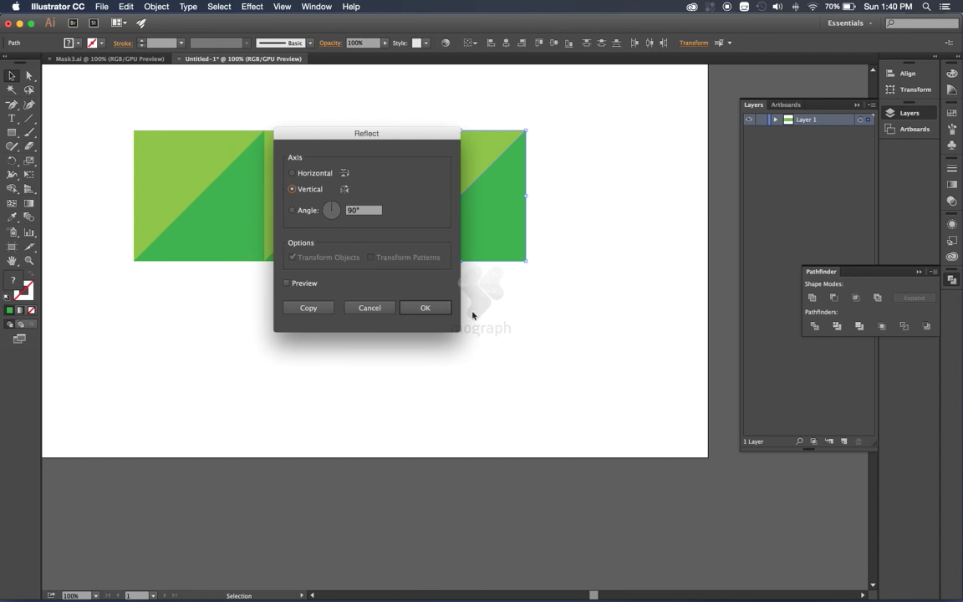
pyautogui.click(424, 307)
pyautogui.click(387, 285)
pyautogui.moveTo(436, 301); pyautogui.dragTo(506, 303)
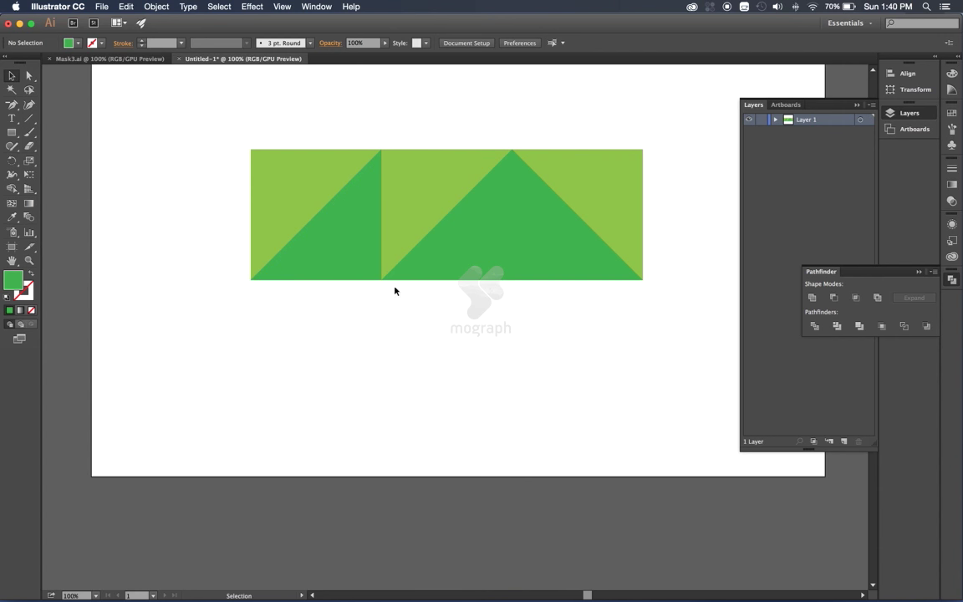
# - Drag the Alur image from Desktop > Unfolding in Finder onto the Illustrator canvas
pyautogui.press('super+alt+space')
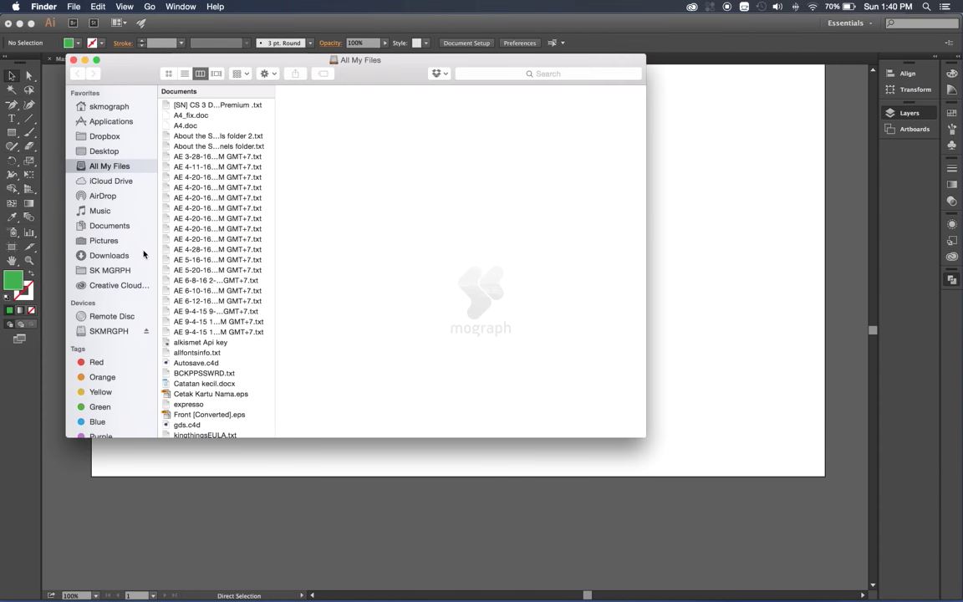
pyautogui.press('super+Tab')
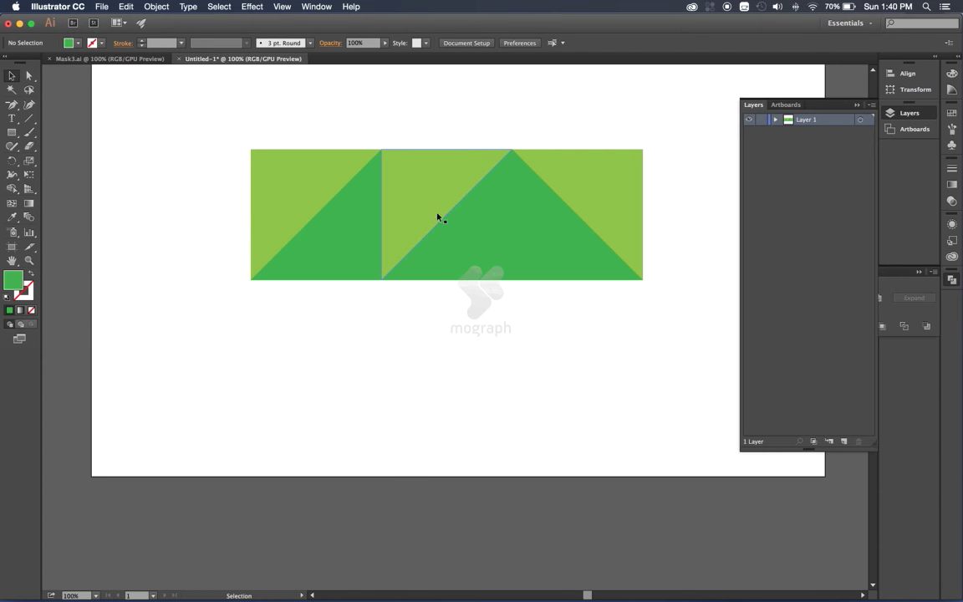
pyautogui.click(298, 176)
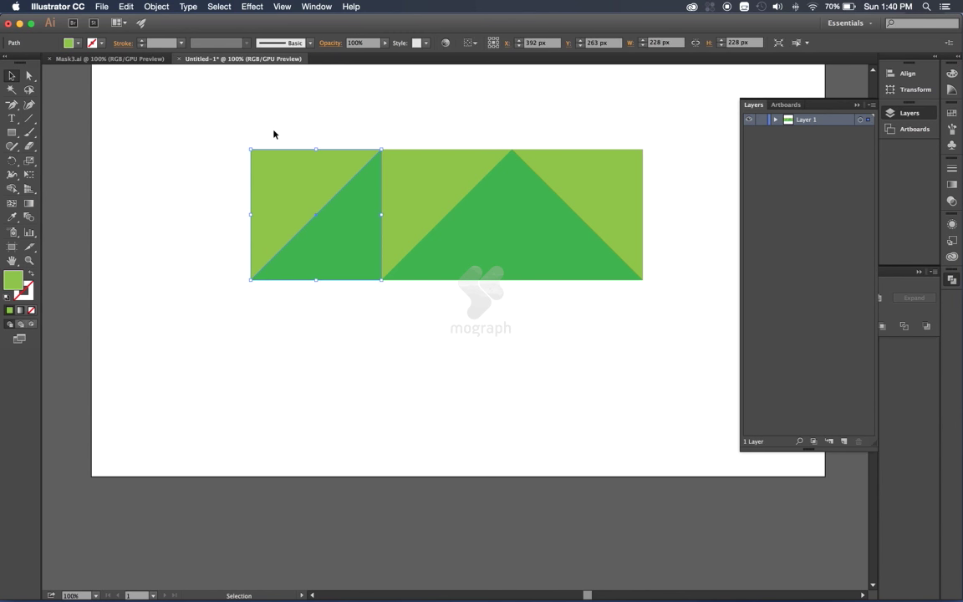
pyautogui.press('super+shift+a')
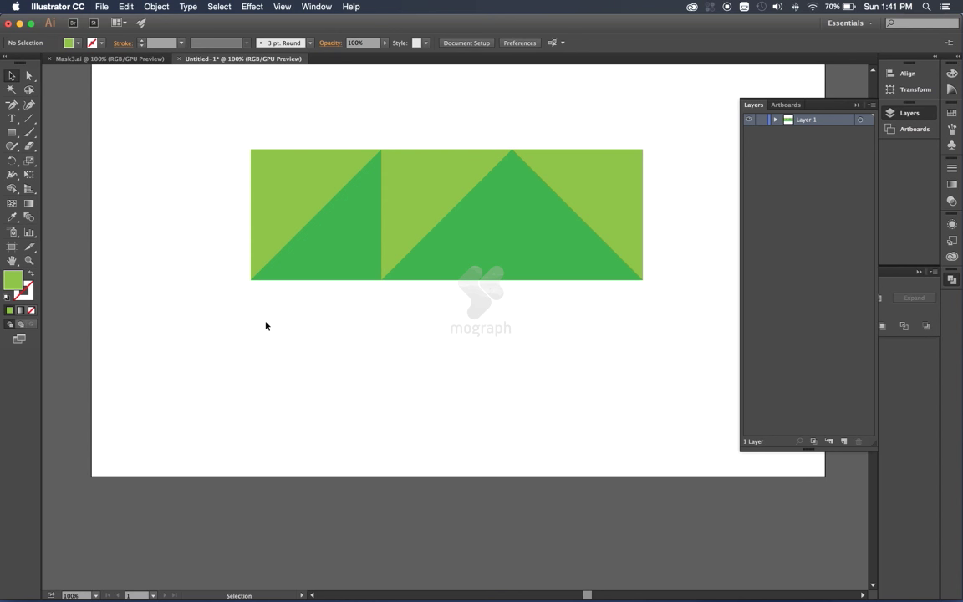
pyautogui.click(282, 200)
pyautogui.click(321, 416)
pyautogui.press('super+alt+space')
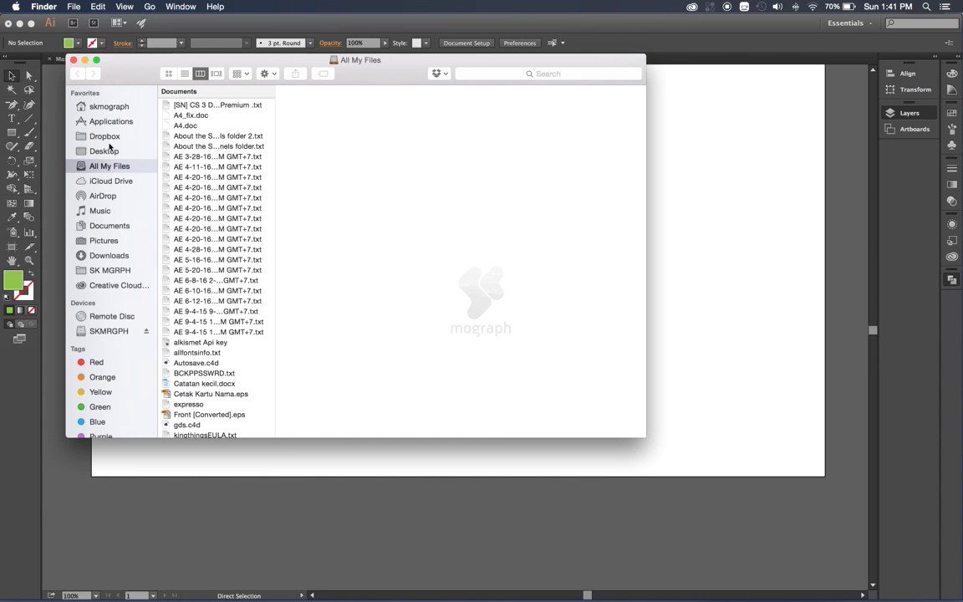
pyautogui.click(109, 150)
pyautogui.click(200, 90)
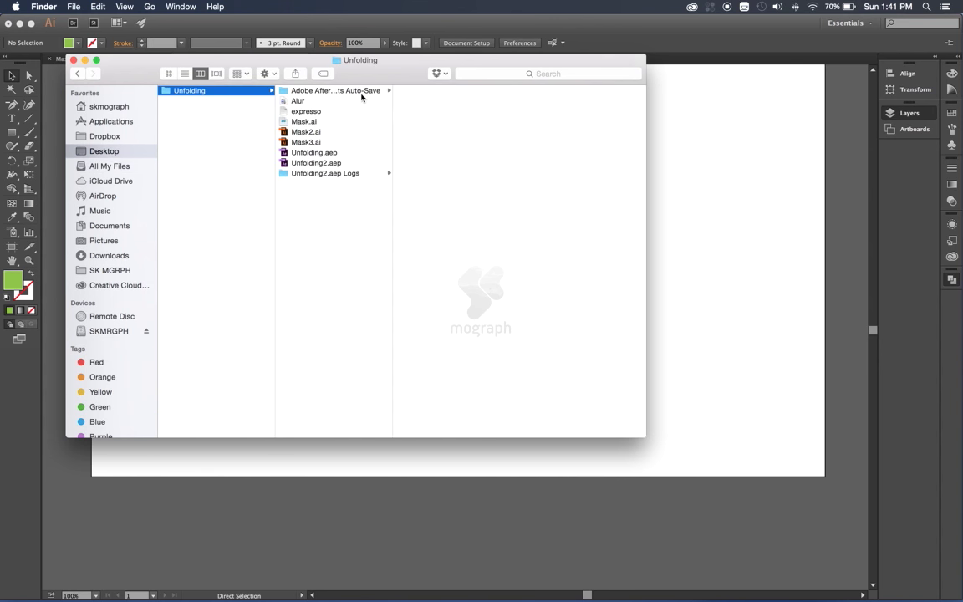
pyautogui.click(301, 100)
pyautogui.moveTo(455, 142)
pyautogui.mouseDown()
pyautogui.moveTo(492, 334)
pyautogui.moveTo(425, 376)
pyautogui.moveTo(421, 237)
pyautogui.moveTo(422, 334)
pyautogui.mouseUp()
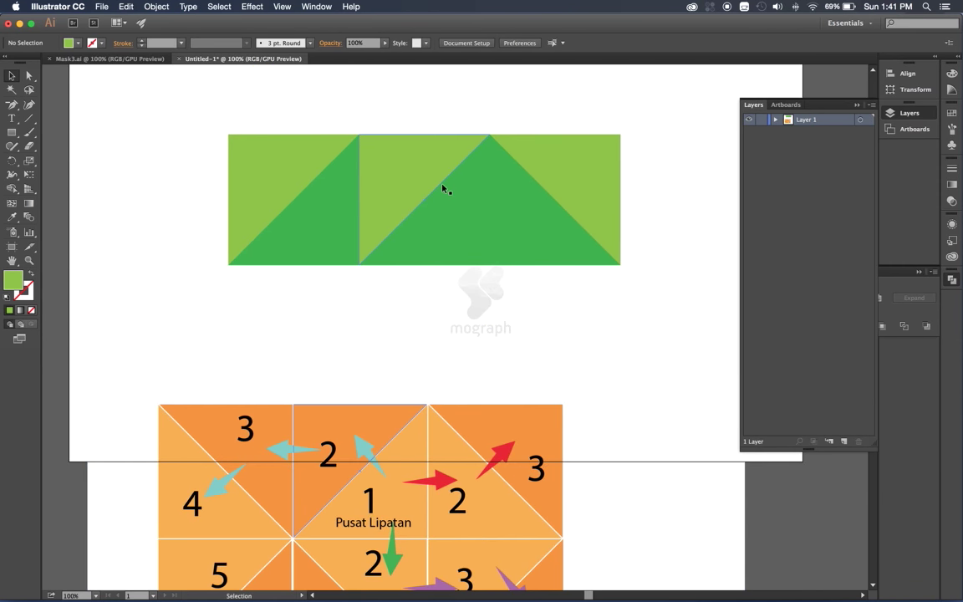
# - Move the orange Alur diagram over the green triangles to compare them
pyautogui.scroll(-3, 636, 262)
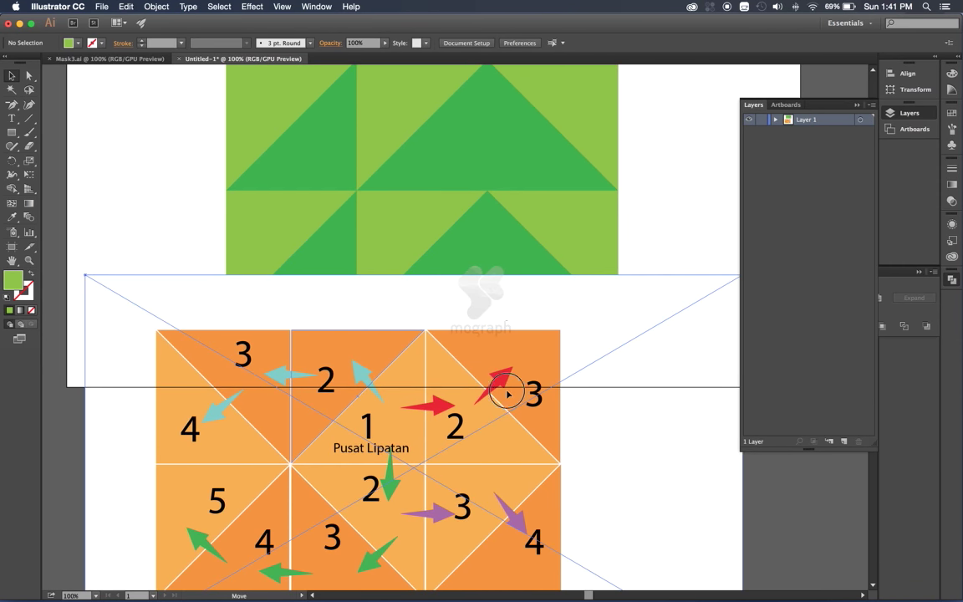
pyautogui.moveTo(507, 393); pyautogui.dragTo(507, 465)
pyautogui.click(437, 170)
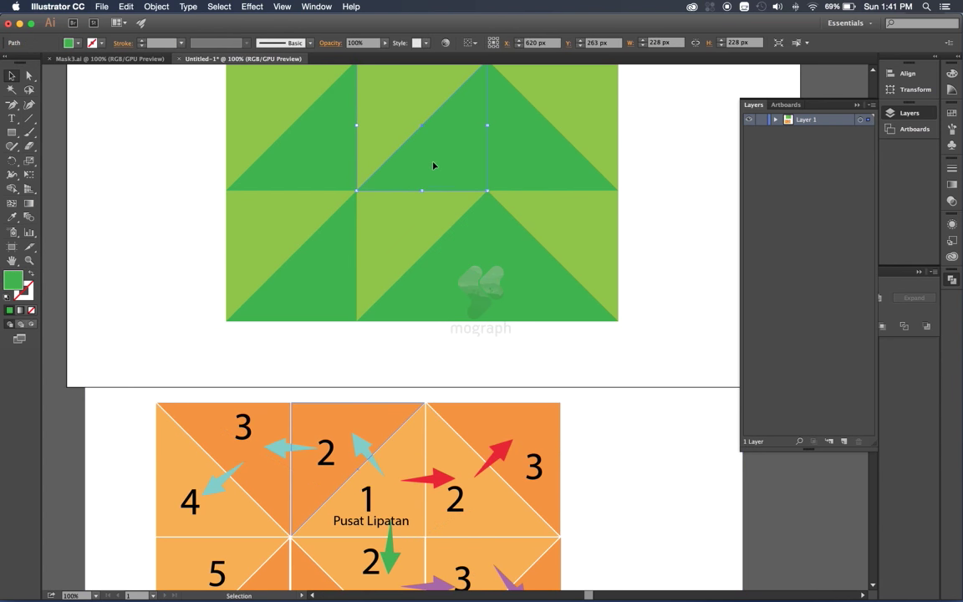
pyautogui.click(304, 169)
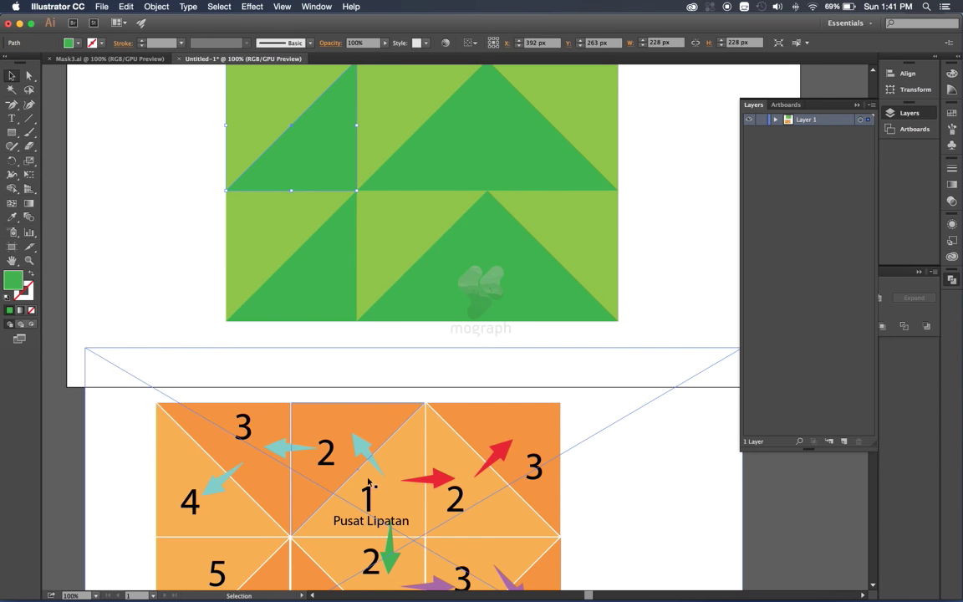
pyautogui.moveTo(326, 452); pyautogui.dragTo(324, 167)
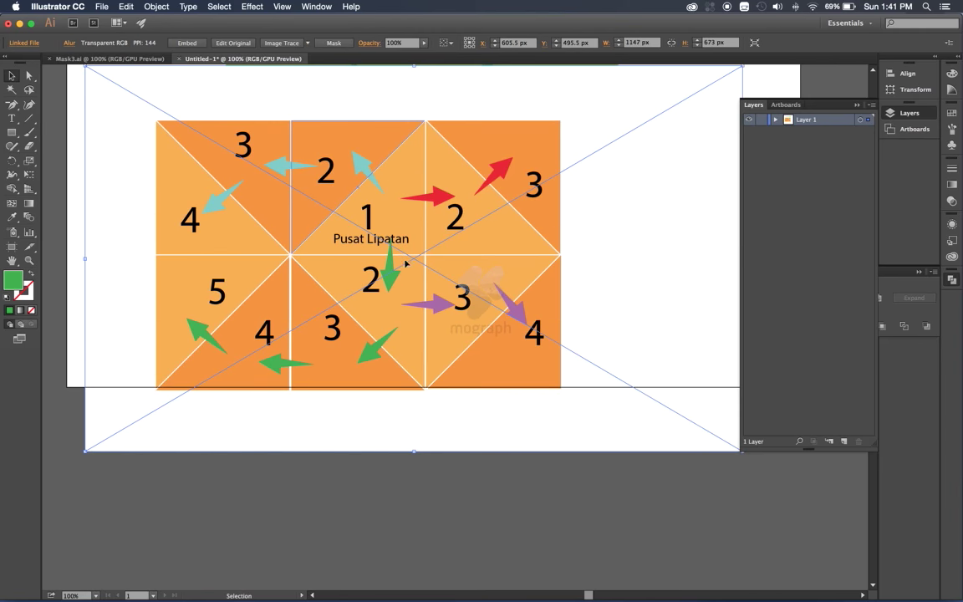
pyautogui.moveTo(461, 319); pyautogui.dragTo(519, 388)
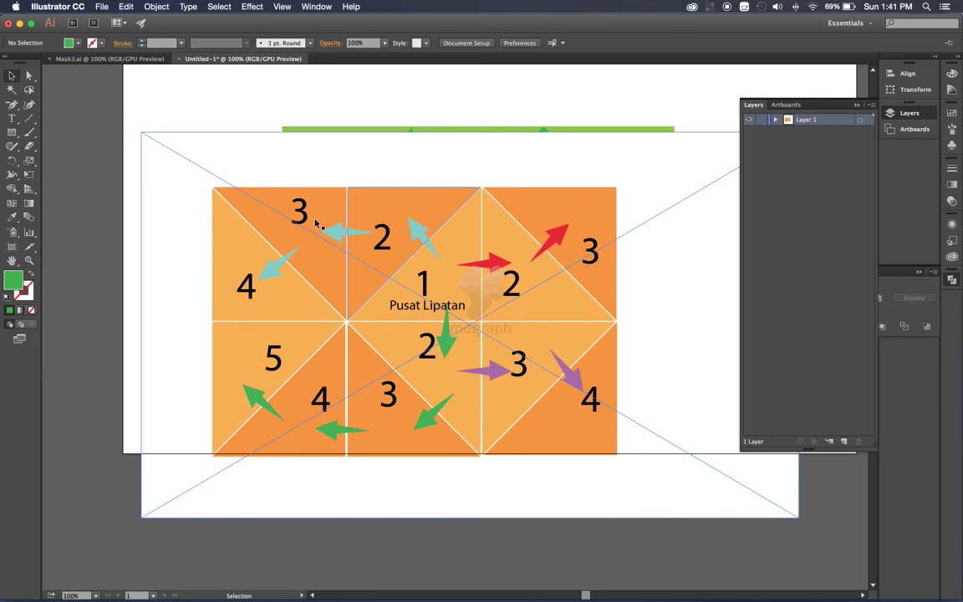
# - Delete the Alur reference diagram from the artwork
pyautogui.press('Delete')
pyautogui.rightClick(469, 372)
pyautogui.moveTo(518, 504)
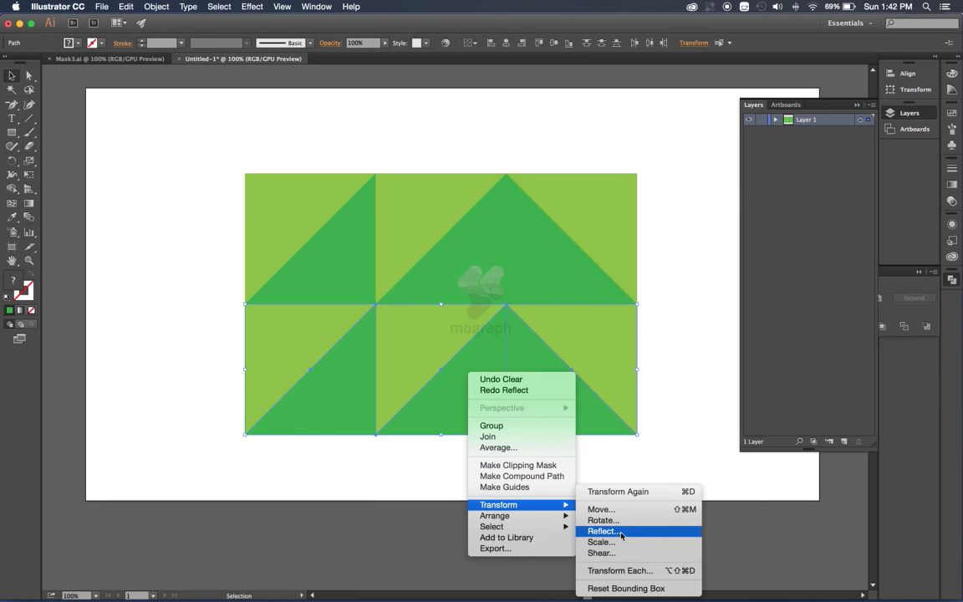
# - Reflect the lower row of triangles so the dark green halves join into diamonds
pyautogui.click(621, 532)
pyautogui.click(670, 331)
pyautogui.moveTo(688, 346); pyautogui.dragTo(554, 316)
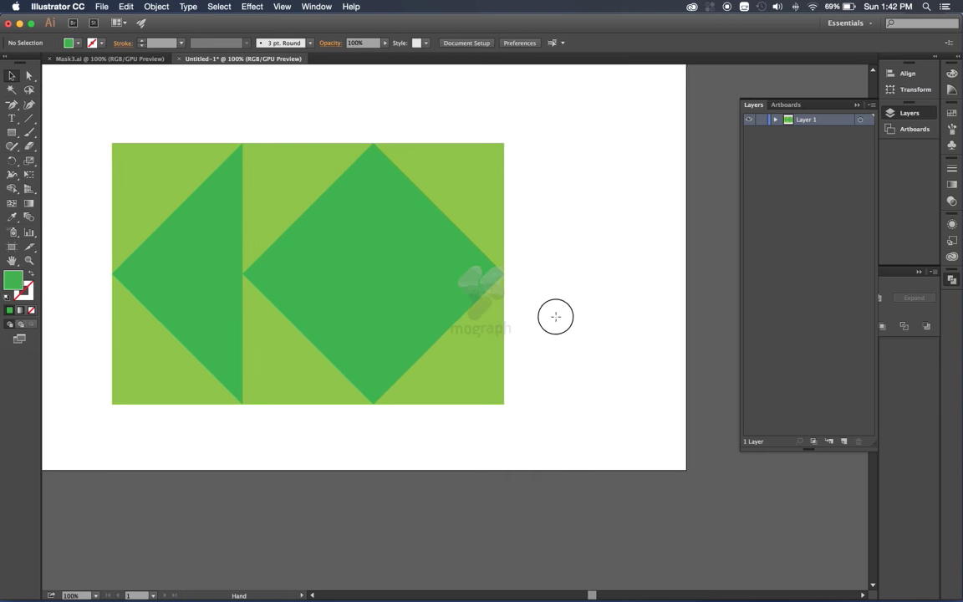
pyautogui.moveTo(449, 397); pyautogui.dragTo(529, 429)
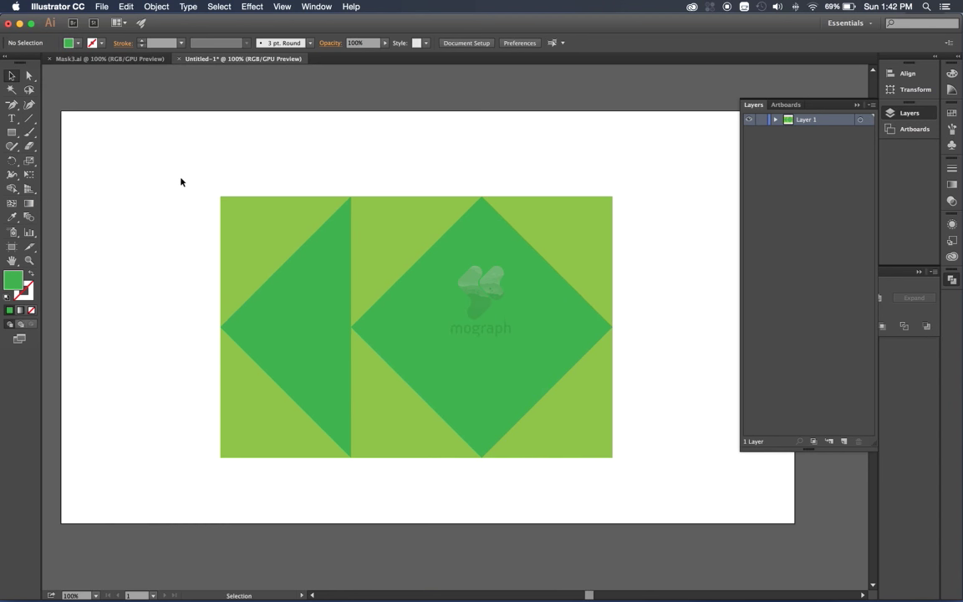
# - Marquee-select all the triangles to inspect them, then select the top-left one
pyautogui.moveTo(181, 181); pyautogui.dragTo(664, 471)
pyautogui.click(527, 409)
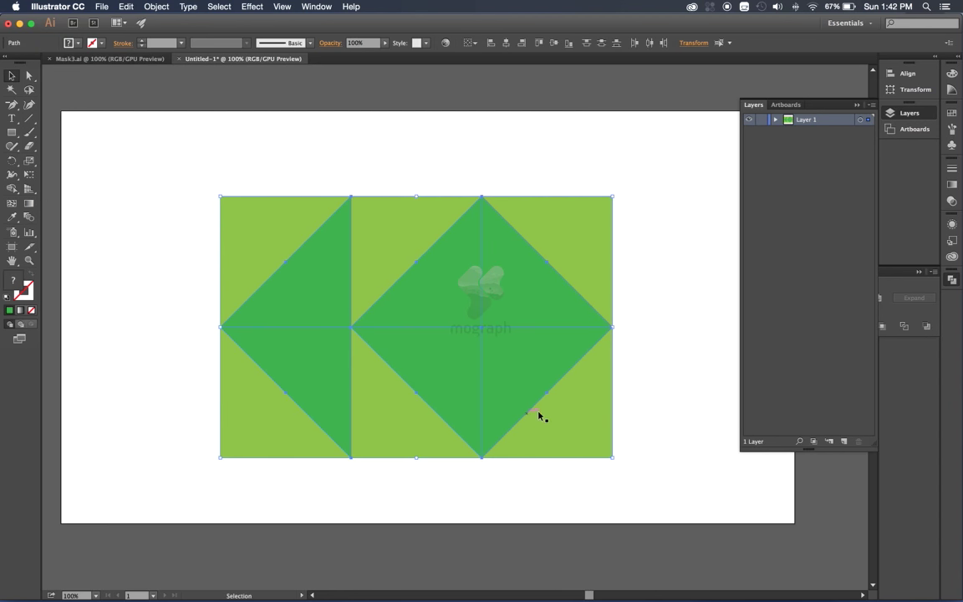
pyautogui.click(161, 170)
pyautogui.hscroll(2, 161, 170)
pyautogui.hscroll(-5, 376, 277)
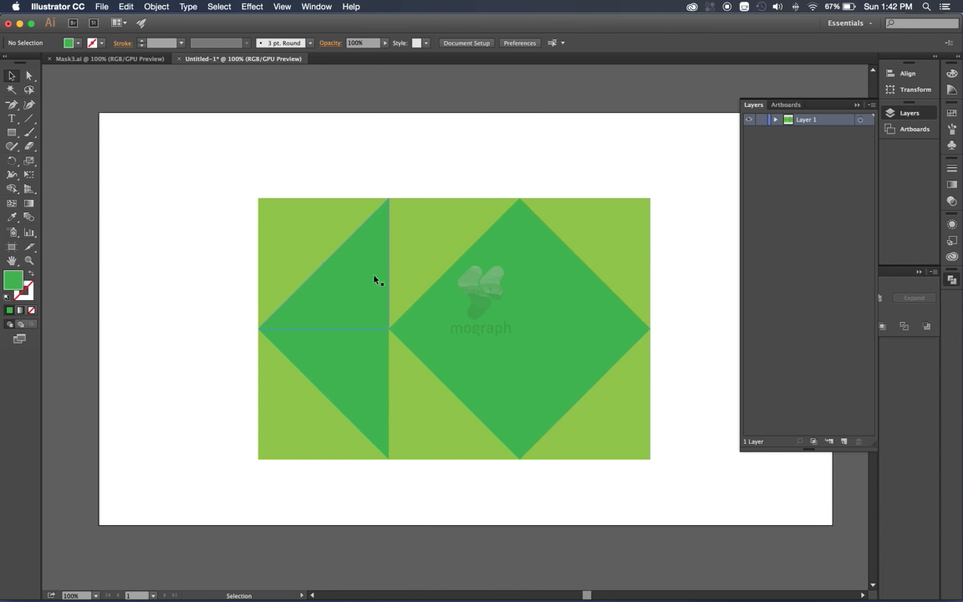
pyautogui.click(261, 210)
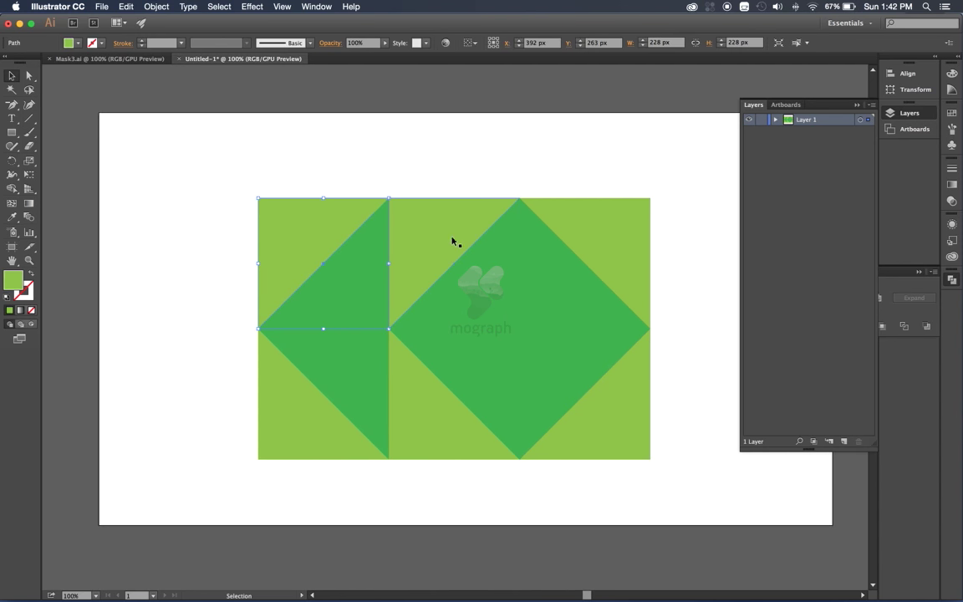
# - Release the triangles to layers (sequence), move them to top level, and delete Layer 1
pyautogui.click(496, 242)
pyautogui.click(526, 237)
pyautogui.click(871, 104)
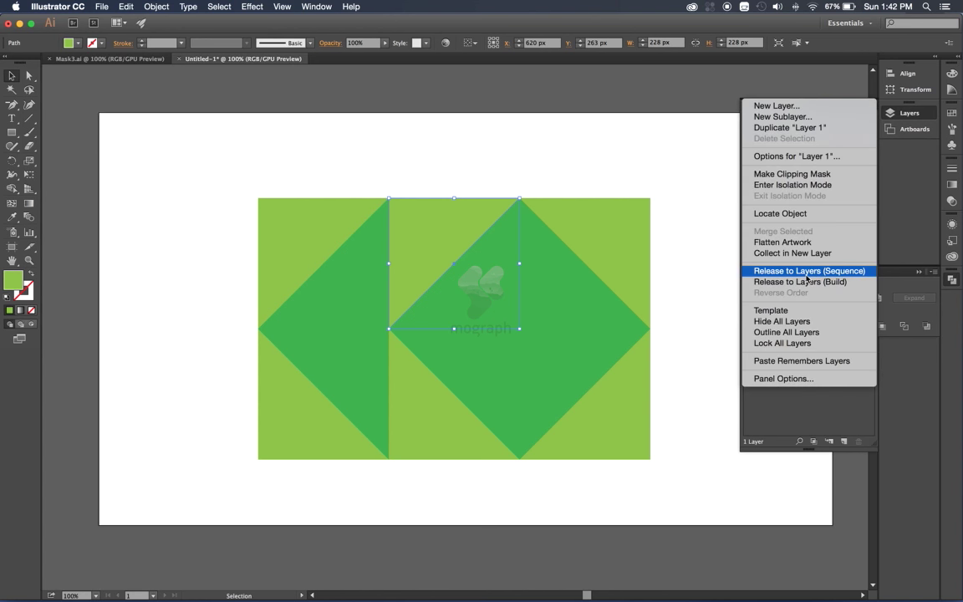
pyautogui.click(826, 276)
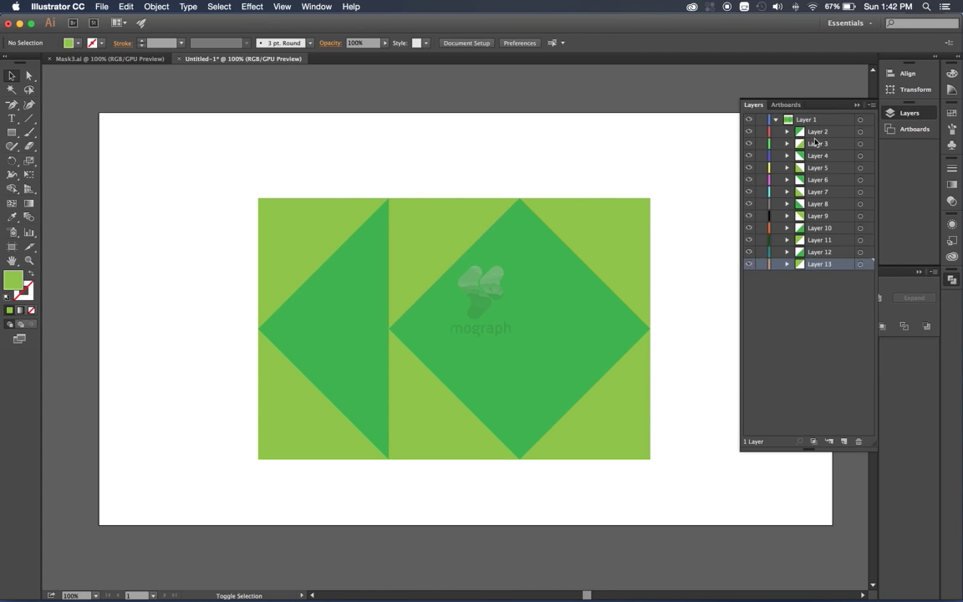
pyautogui.moveTo(821, 167); pyautogui.dragTo(823, 372)
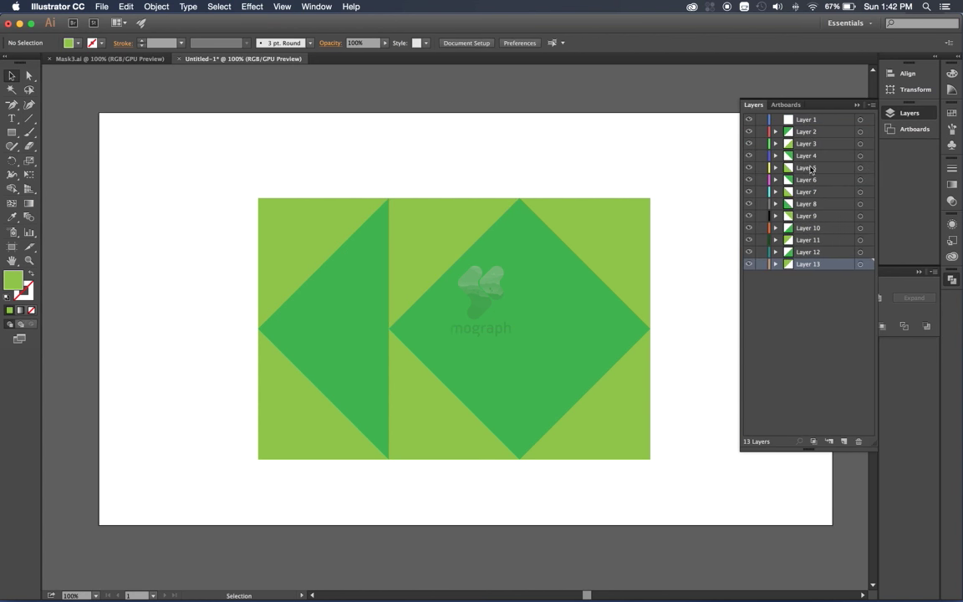
pyautogui.click(799, 122)
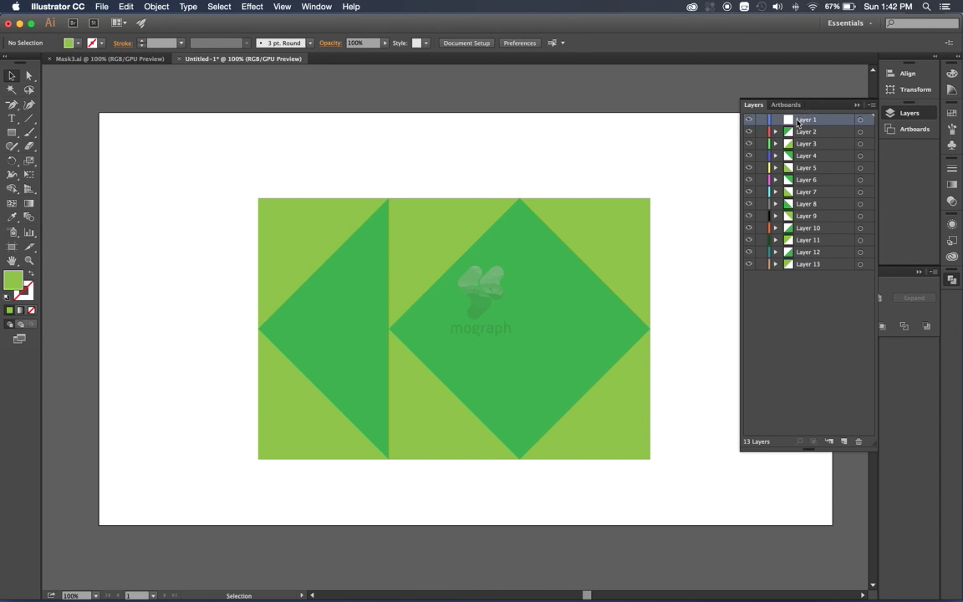
pyautogui.click(751, 120)
pyautogui.click(859, 442)
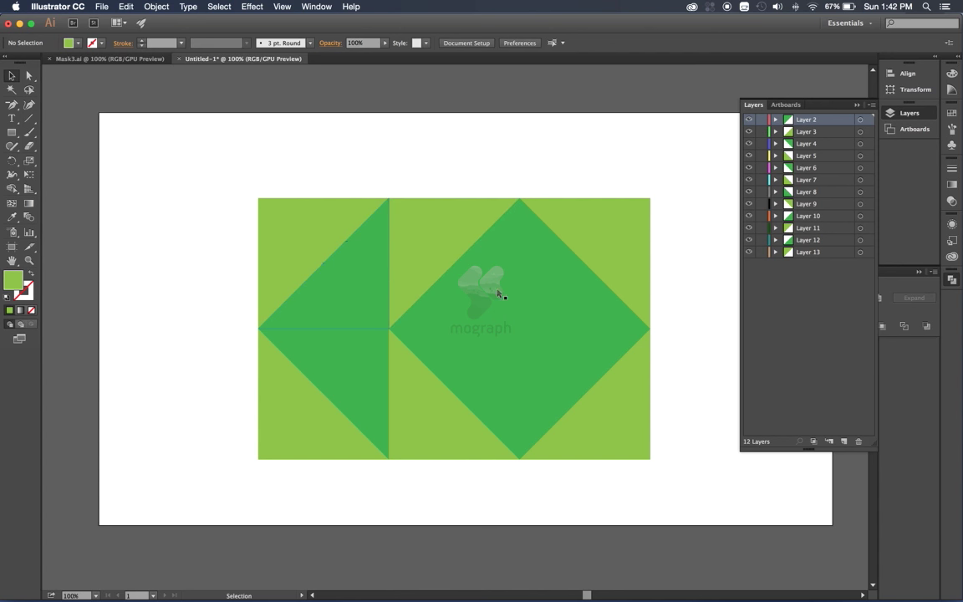
# - Rename Layers 10–13 to 1, 2, 3 and 4
pyautogui.click(488, 325)
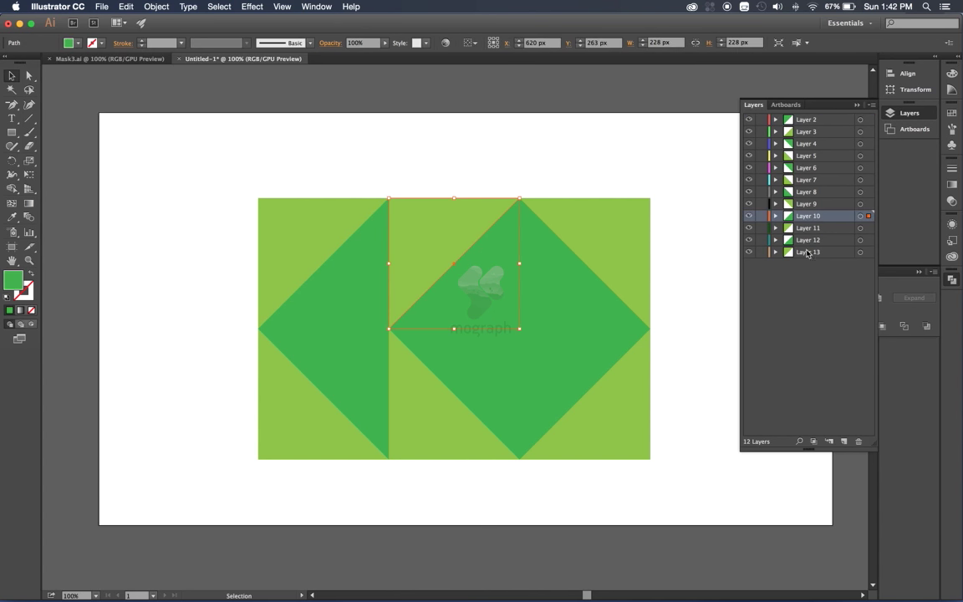
pyautogui.doubleClick(807, 216)
pyautogui.write('1')
pyautogui.press('Tab')
pyautogui.write('2')
pyautogui.press('Tab')
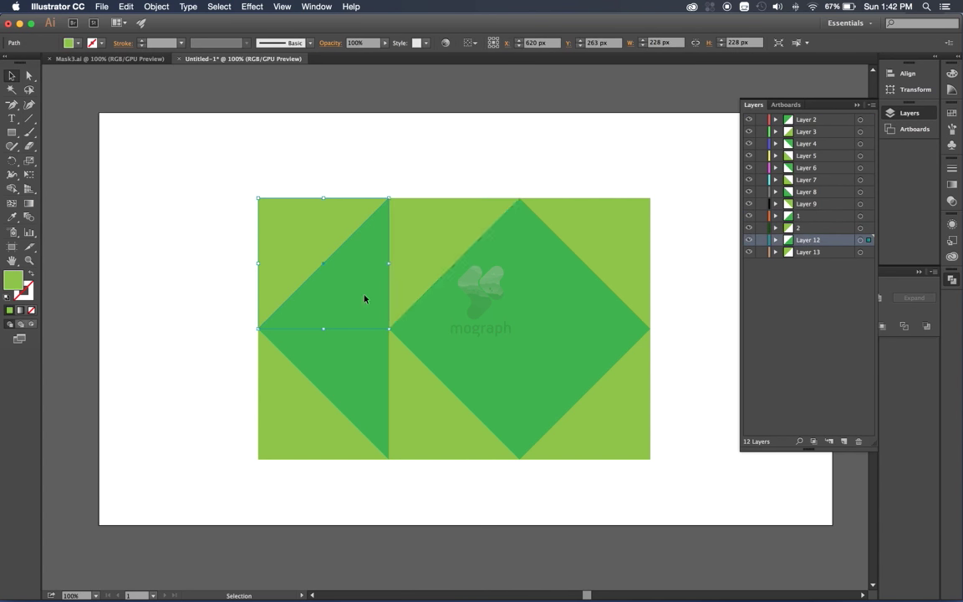
pyautogui.write('3')
pyautogui.press('Tab')
pyautogui.write('4')
pyautogui.press('Return')
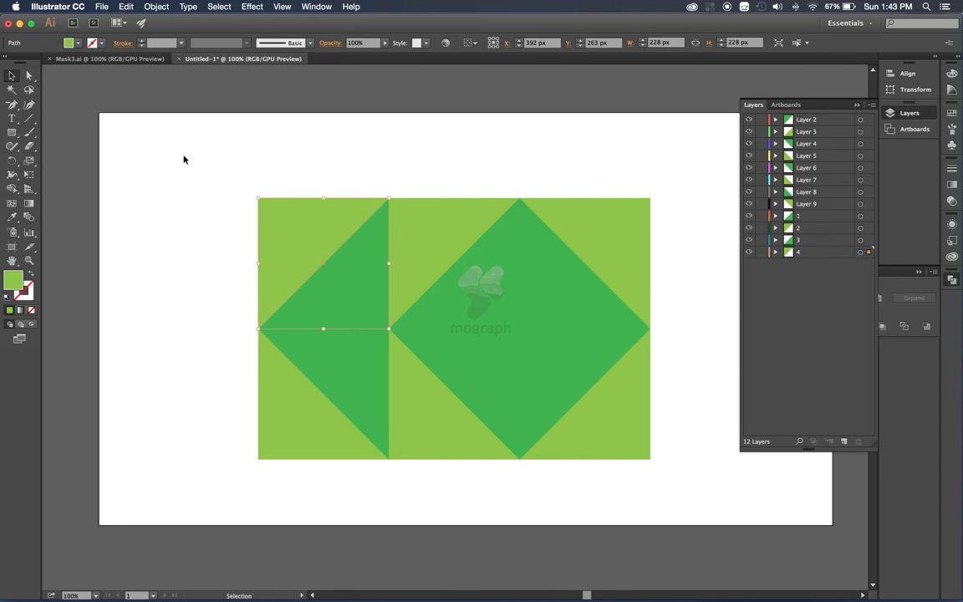
pyautogui.click(183, 159)
# - Close Illustrator, dismissing the save prompt, and switch to After Effects
pyautogui.press('super+w')
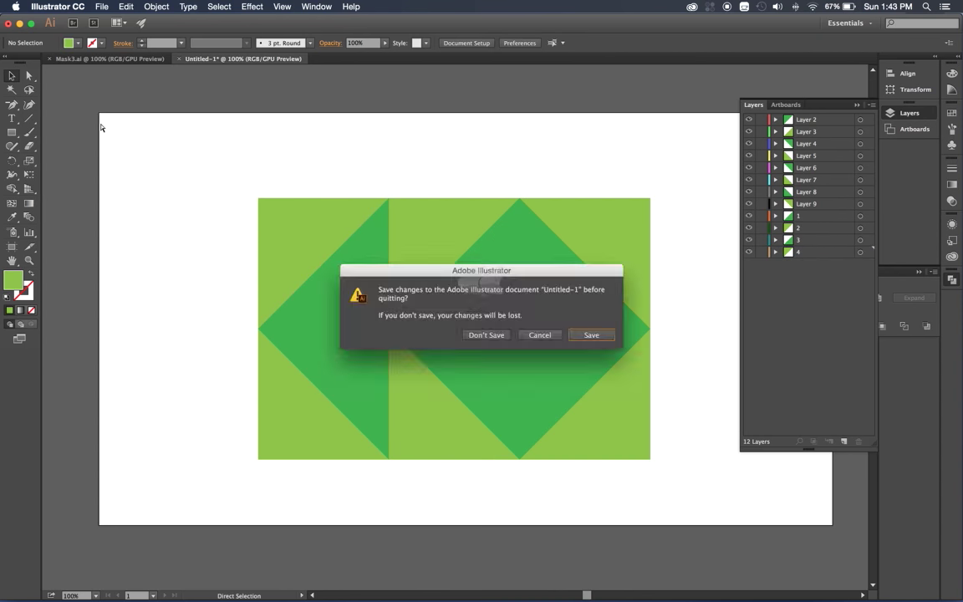
pyautogui.click(501, 334)
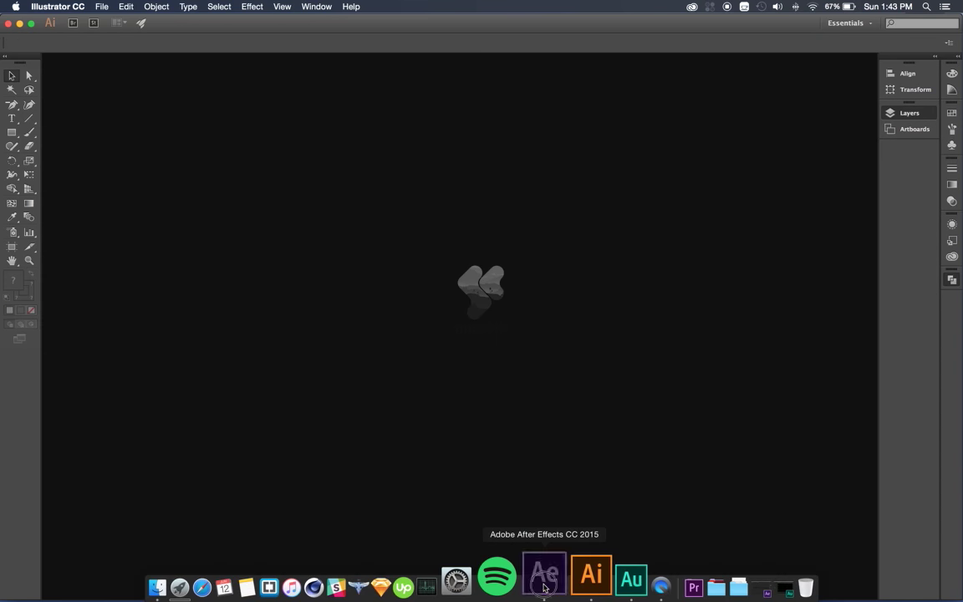
pyautogui.click(545, 576)
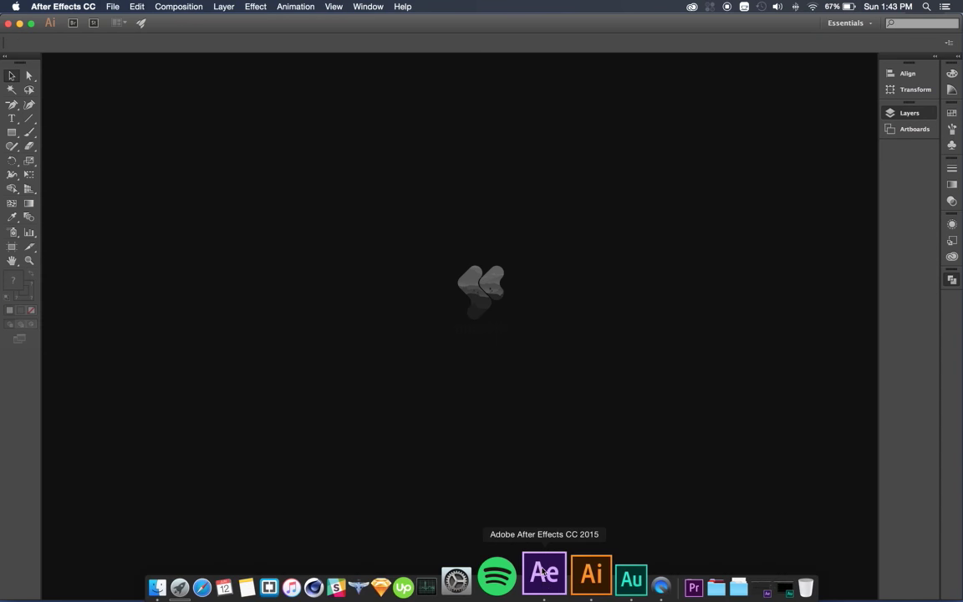
# - Import Desktop/Unfolding/Mask3.ai as Composition - Retain Layer Sizes
pyautogui.doubleClick(151, 185)
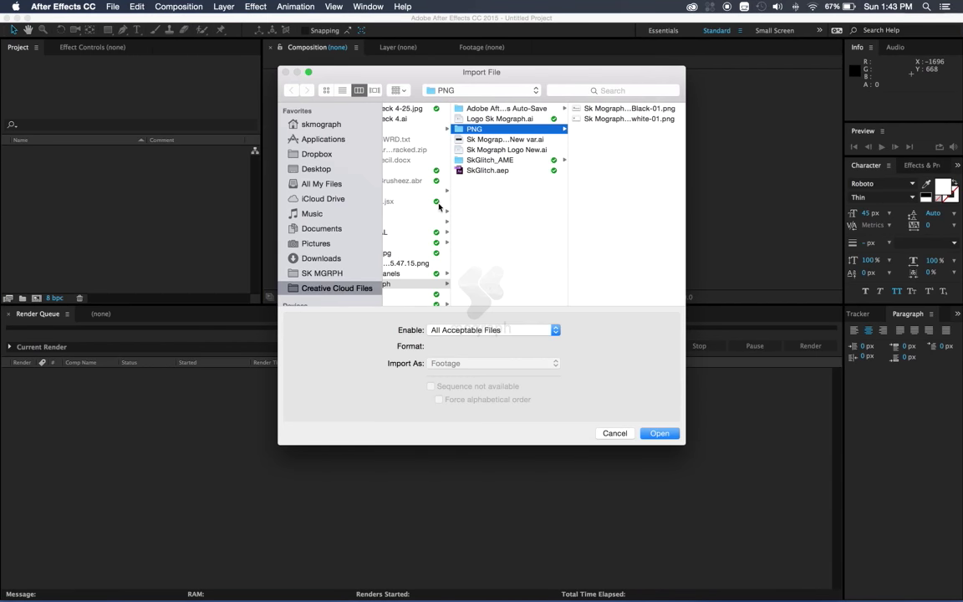
pyautogui.click(318, 170)
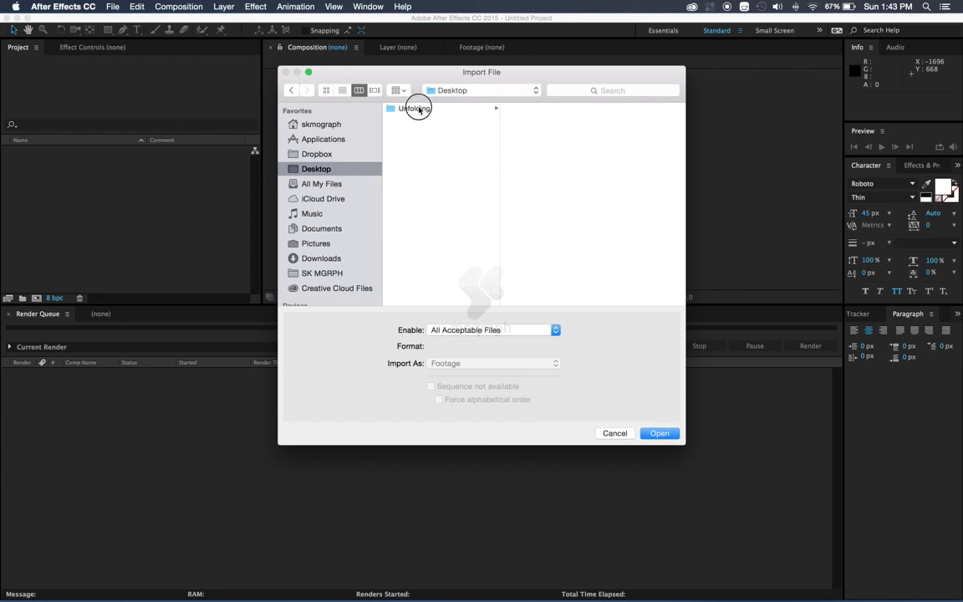
pyautogui.click(419, 109)
pyautogui.click(535, 159)
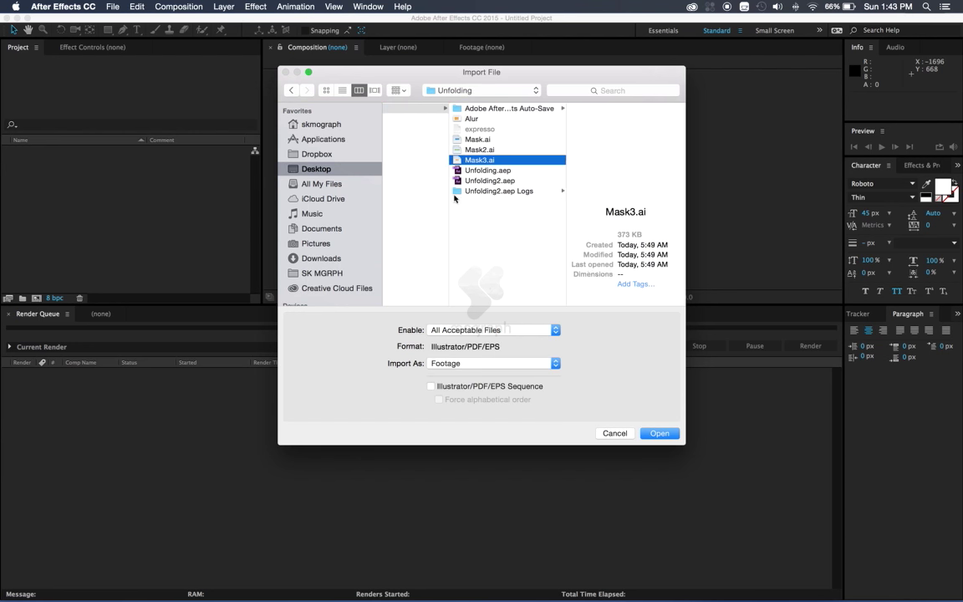
pyautogui.click(493, 363)
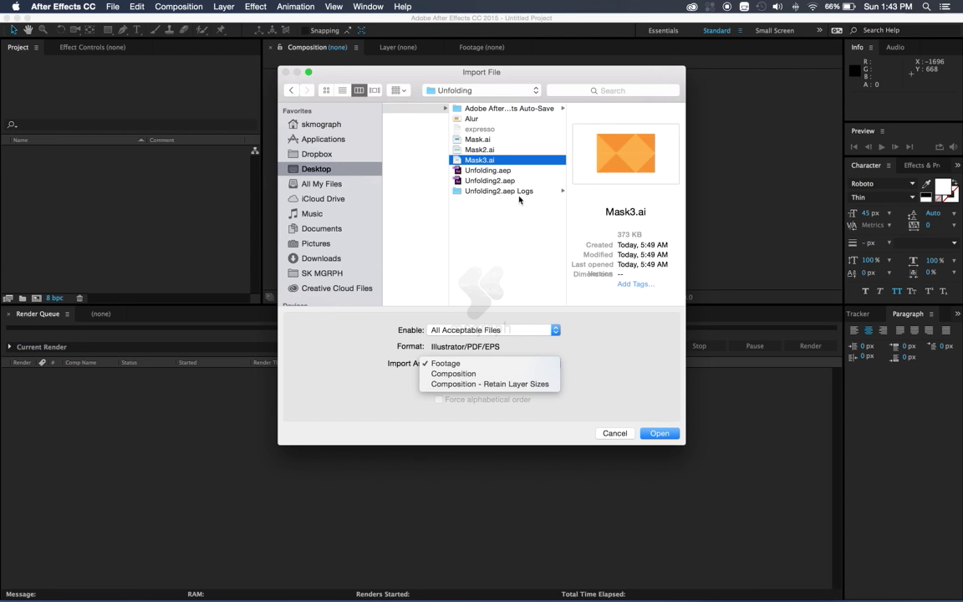
pyautogui.click(482, 384)
pyautogui.press('Return')
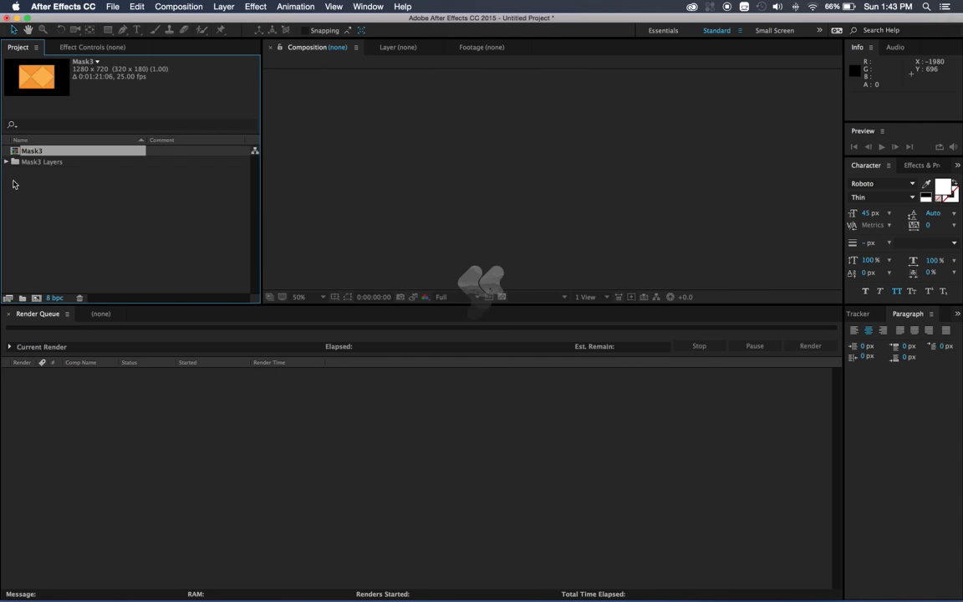
# - In the Mask3 comp, type a two-line 'TEXT/LOGO' / 'PLACEHOLDER' text layer and bring up Pre-compose
pyautogui.doubleClick(14, 151)
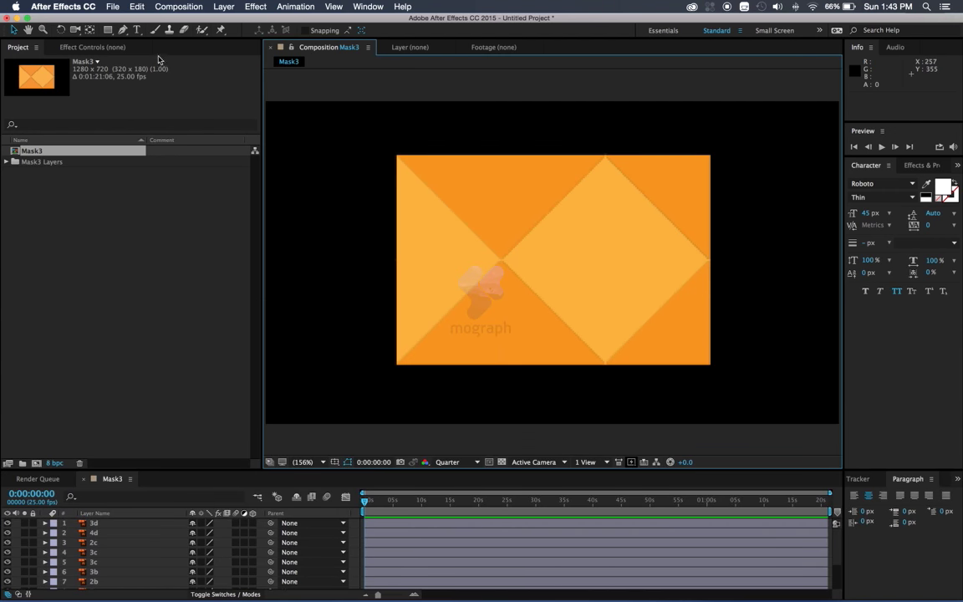
pyautogui.click(137, 29)
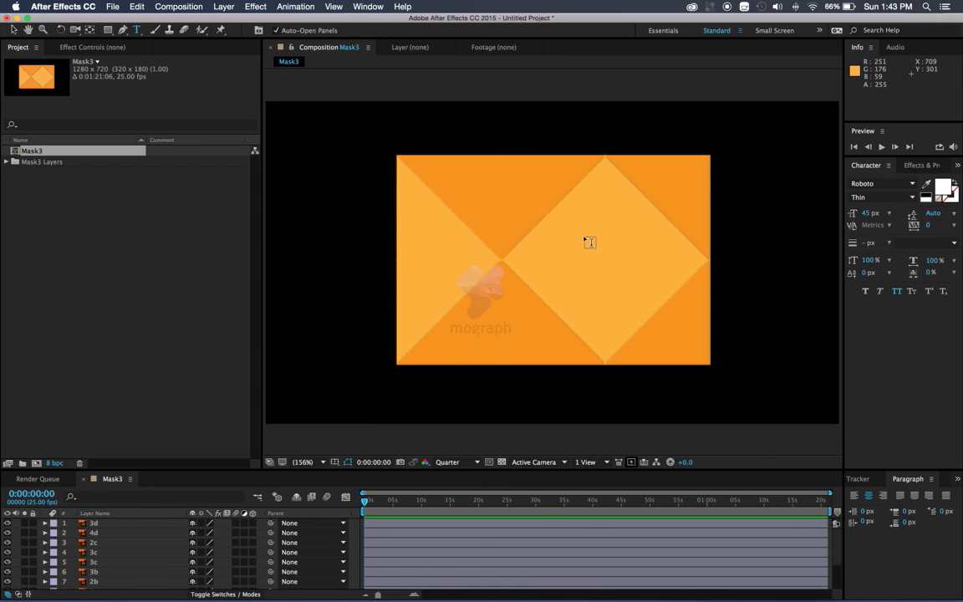
pyautogui.click(547, 231)
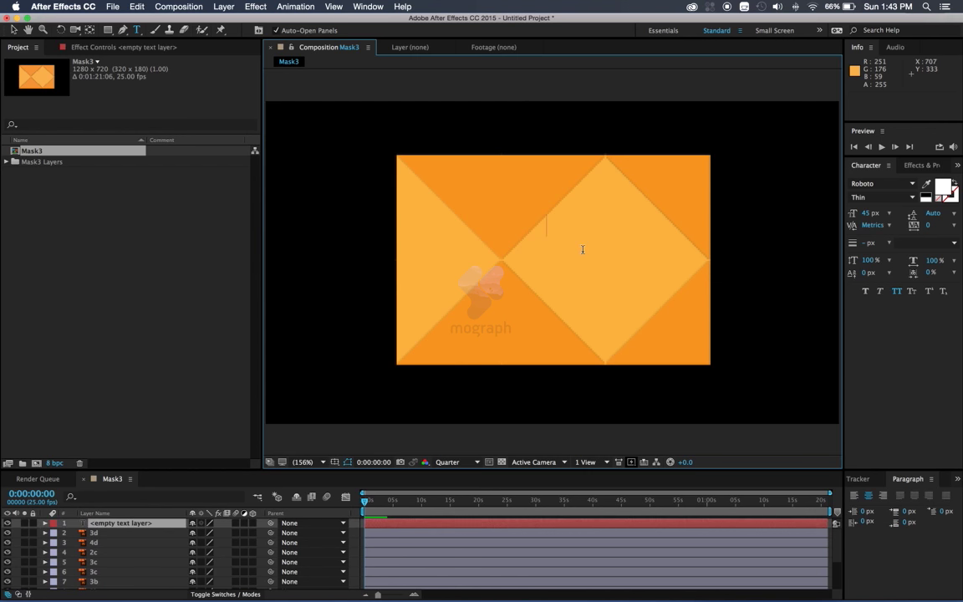
pyautogui.write('TEXT')
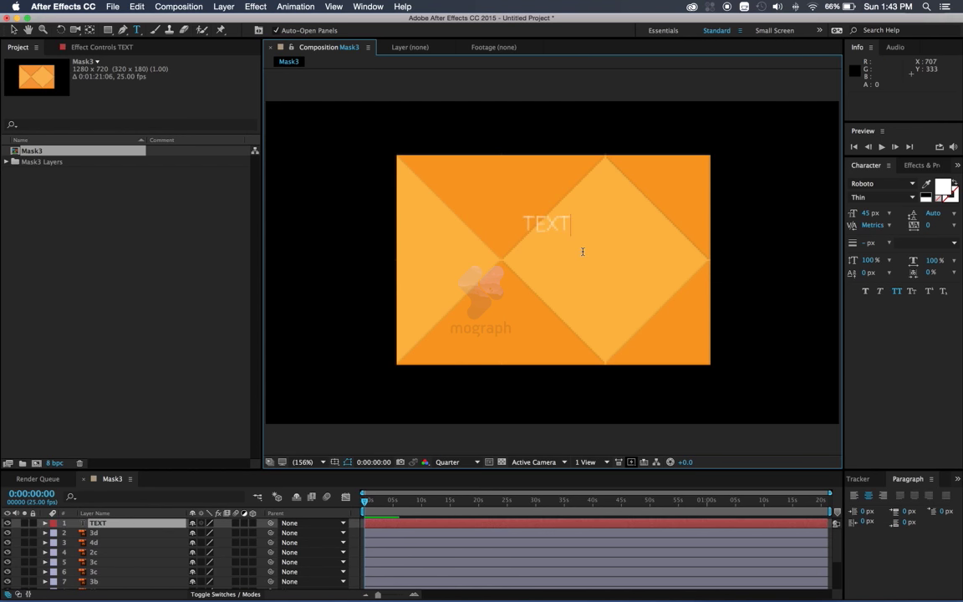
pyautogui.write('/LOGO')
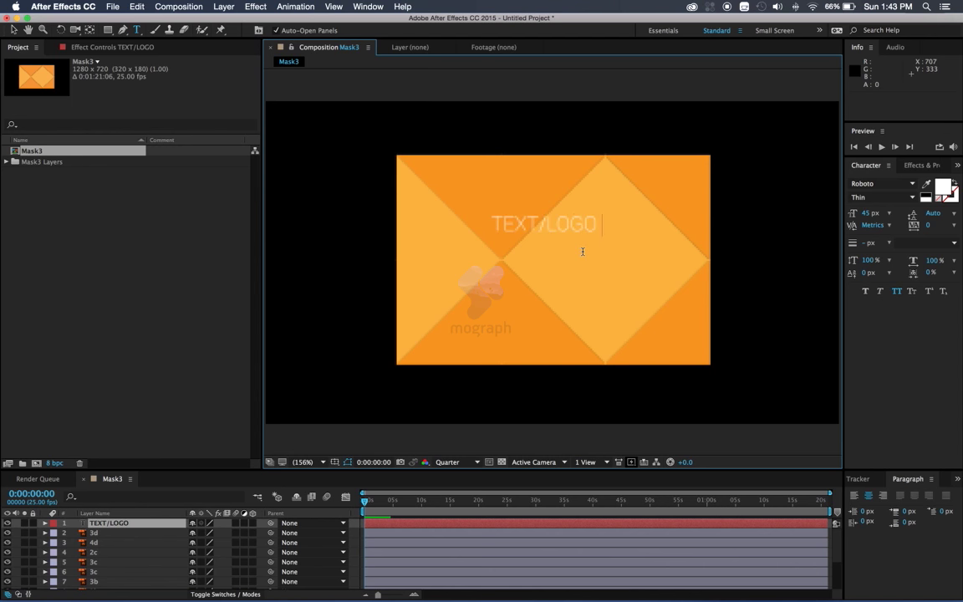
pyautogui.press('Return')
pyautogui.write('P')
pyautogui.write('LACE')
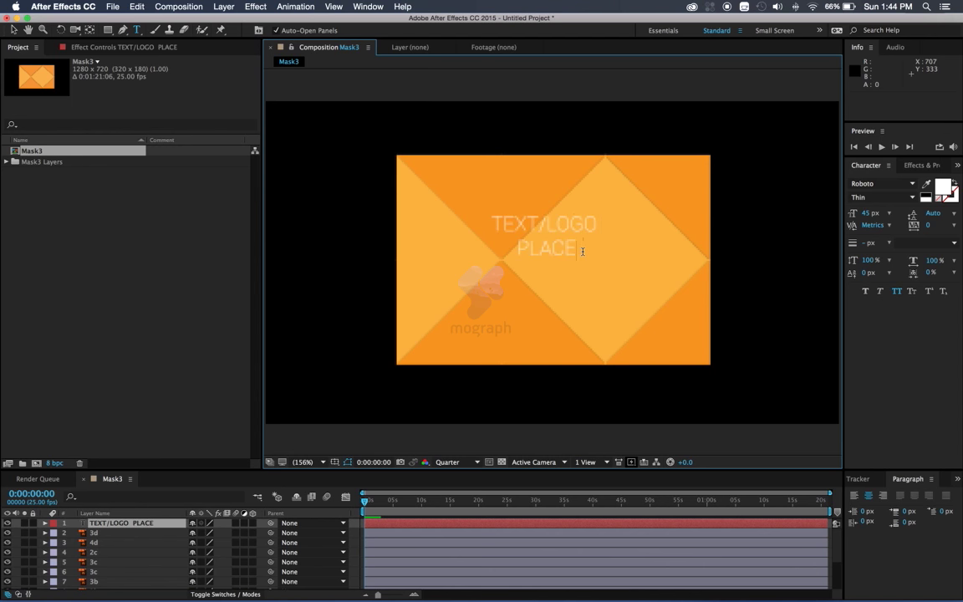
pyautogui.write('HOLDER')
pyautogui.click(131, 523)
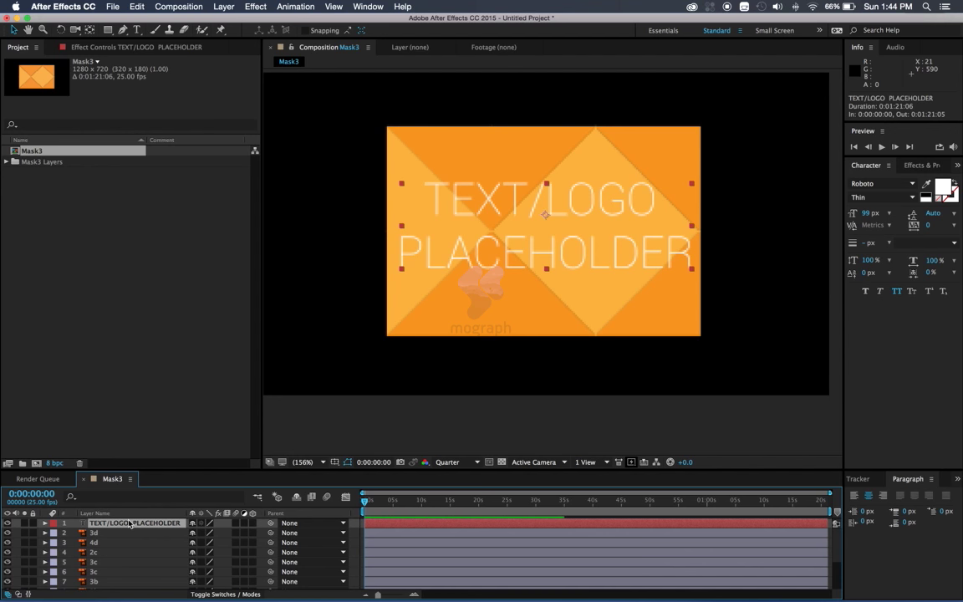
pyautogui.press('super+shift+c')
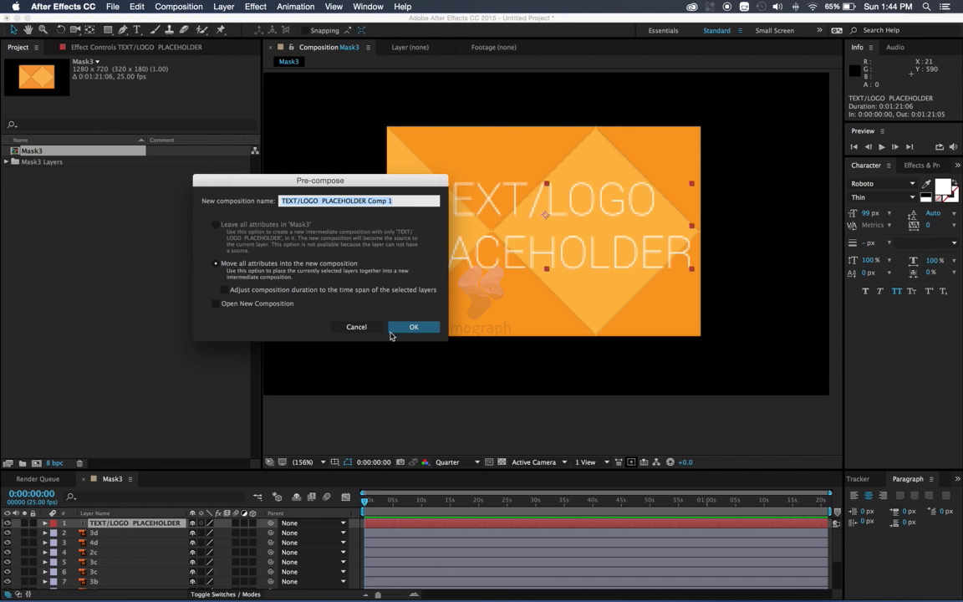
# - Nest the text into 'TEXT/LOGO PLACEHOLDER Comp 1', enlarge the timeline to all 13 layers, and select layer 1
pyautogui.click(391, 330)
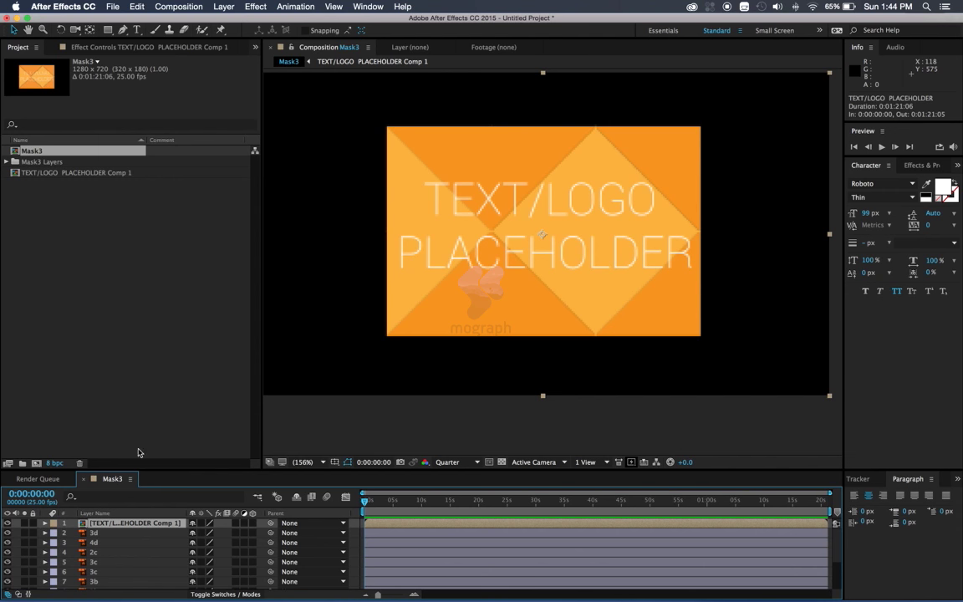
pyautogui.moveTo(182, 472); pyautogui.dragTo(182, 354)
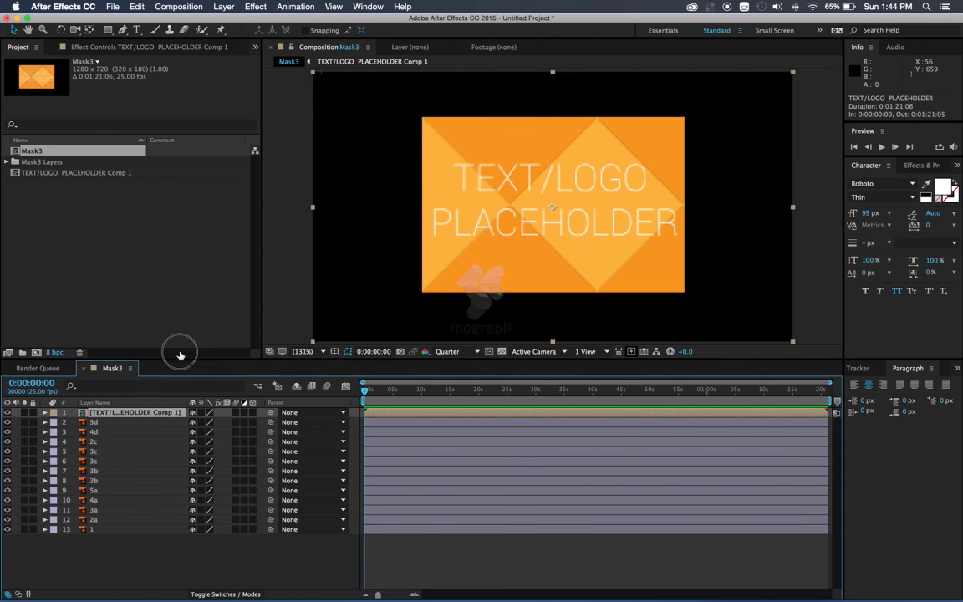
pyautogui.click(95, 523)
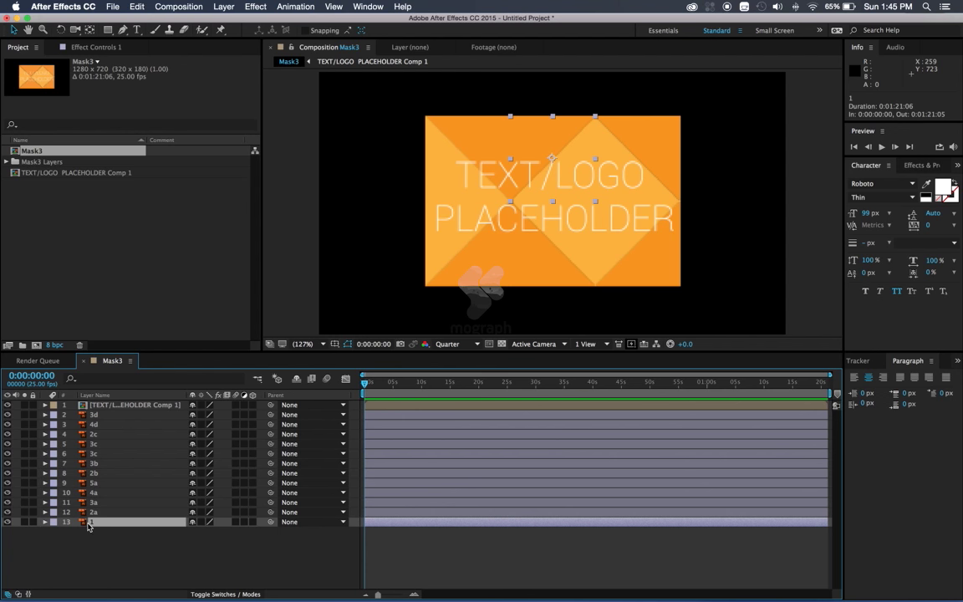
pyautogui.click(223, 8)
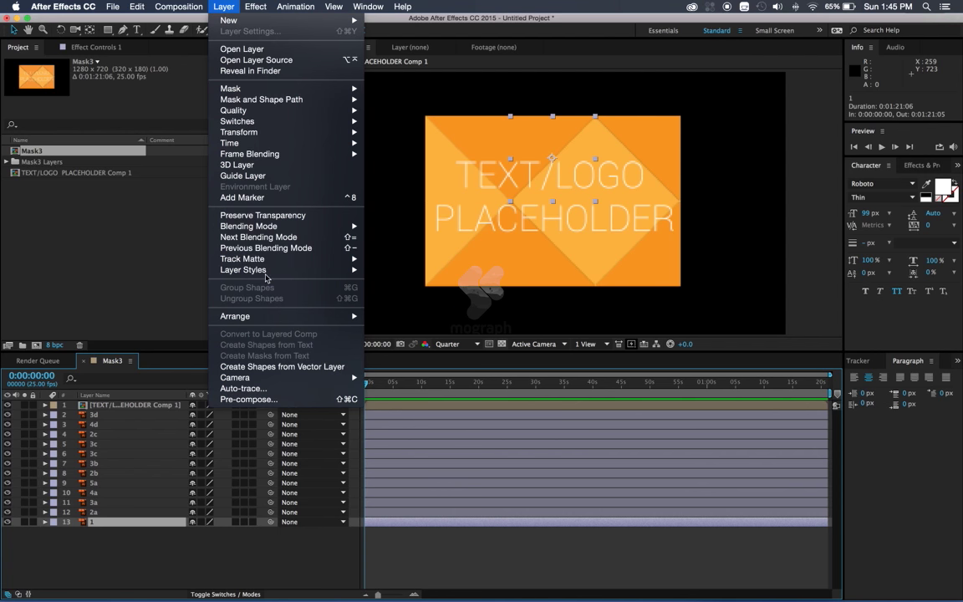
# - Auto-trace layer 1 from its alpha channel on the current frame (20 px tolerance, 30% threshold)
pyautogui.click(270, 389)
pyautogui.moveTo(807, 127); pyautogui.dragTo(400, 115)
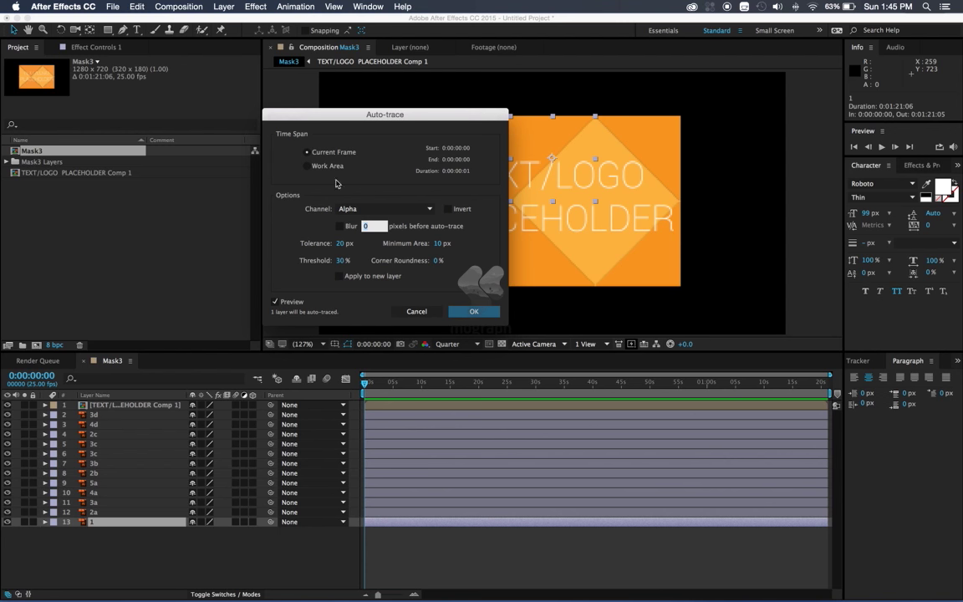
pyautogui.moveTo(388, 122); pyautogui.dragTo(299, 114)
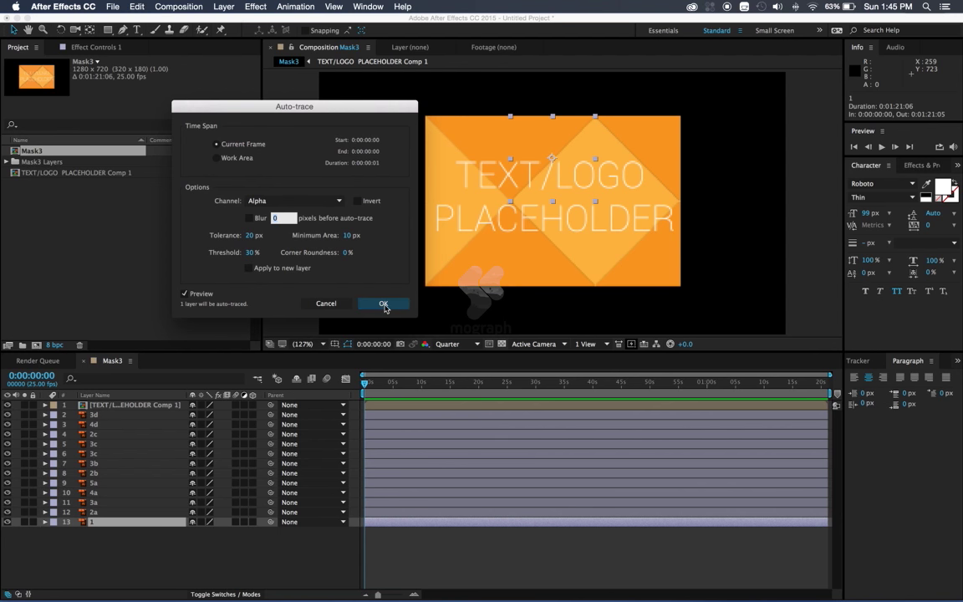
pyautogui.moveTo(301, 109); pyautogui.dragTo(317, 97)
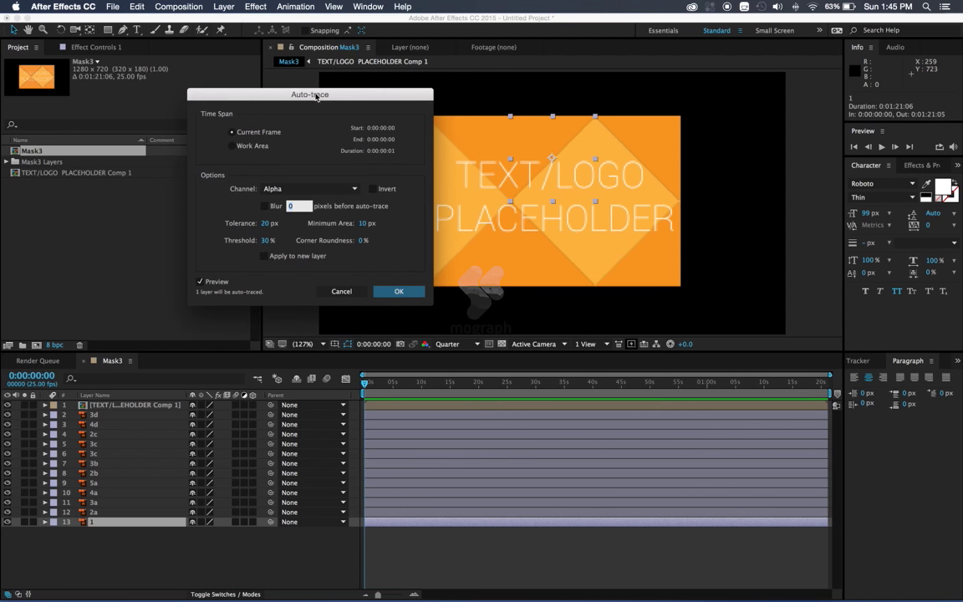
pyautogui.click(408, 290)
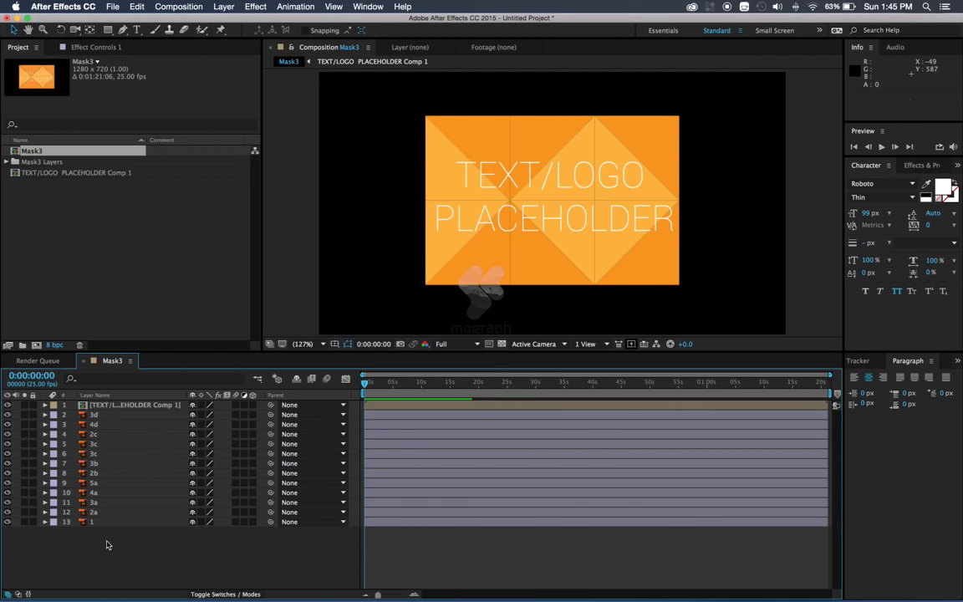
pyautogui.click(94, 511)
# - Hide layers 2 through 12 so only the single triangle layer shows, zoomed in on it
pyautogui.keyDown('shift'); pyautogui.click(95, 415); pyautogui.keyUp('shift')
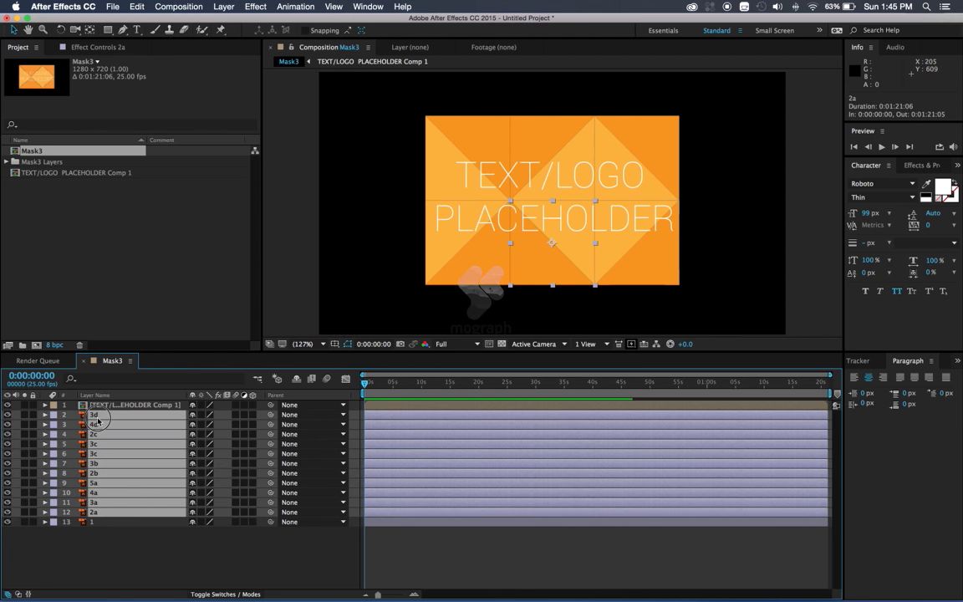
pyautogui.click(7, 415)
pyautogui.click(86, 522)
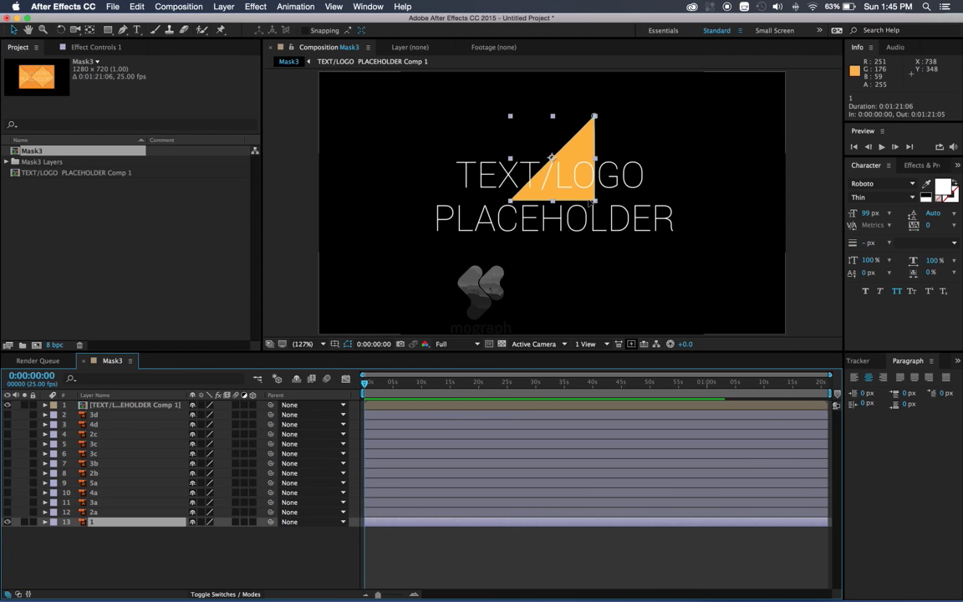
pyautogui.scroll(4, 592, 202)
pyautogui.moveTo(640, 188)
pyautogui.mouseDown()
pyautogui.moveTo(571, 266)
pyautogui.moveTo(584, 199)
pyautogui.mouseUp()
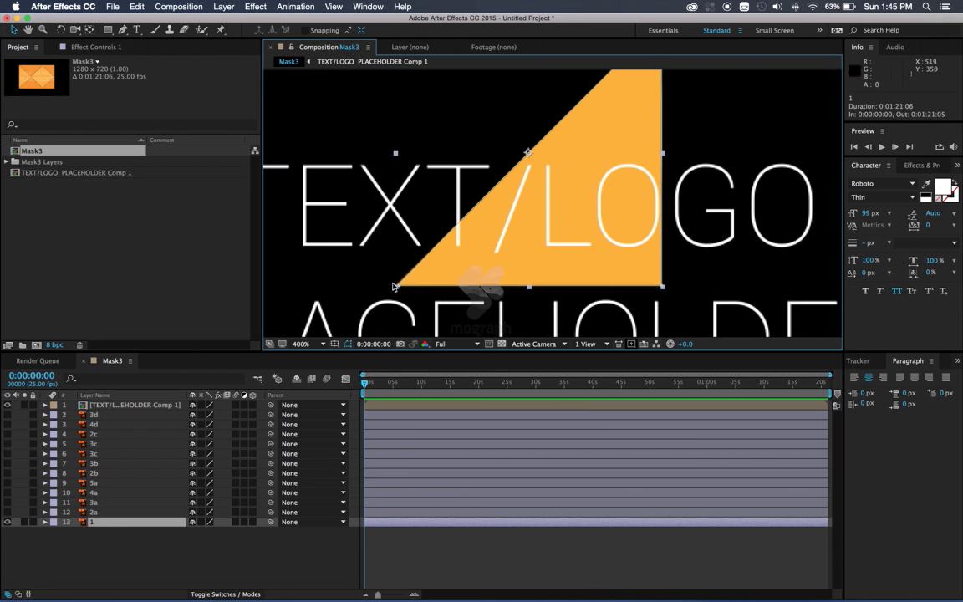
# - Put the triangle mask's top vertex back at 1512,240 using the mask vertex tools
pyautogui.click(123, 31)
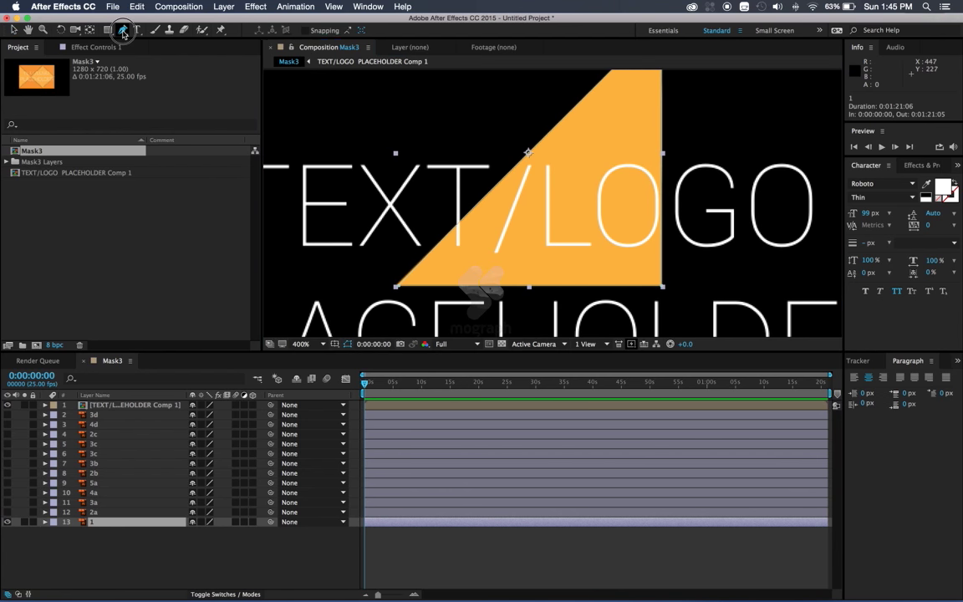
pyautogui.moveTo(123, 32)
pyautogui.mouseDown()
pyautogui.moveTo(149, 70)
pyautogui.moveTo(169, 73)
pyautogui.mouseUp()
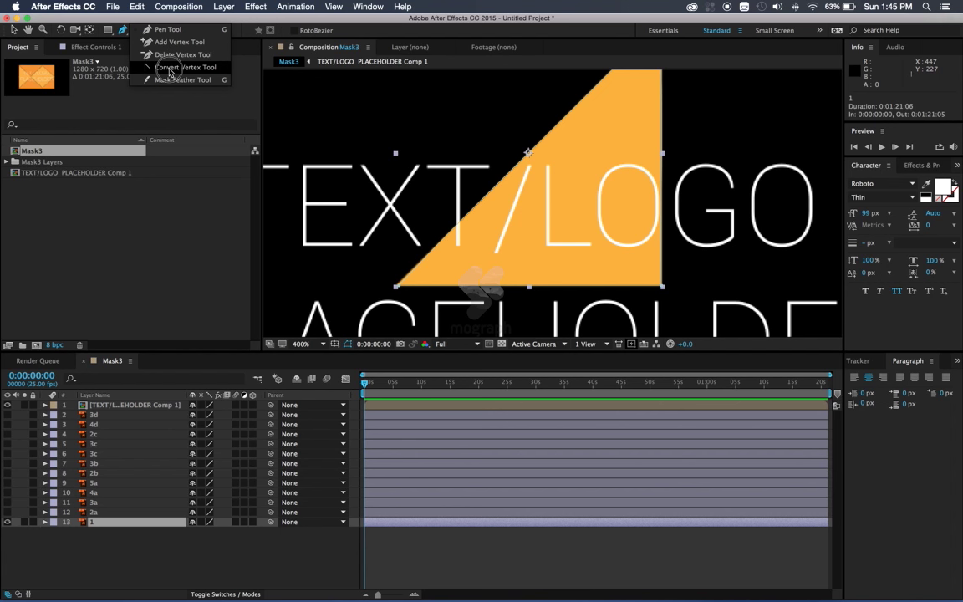
pyautogui.moveTo(170, 73); pyautogui.dragTo(188, 73)
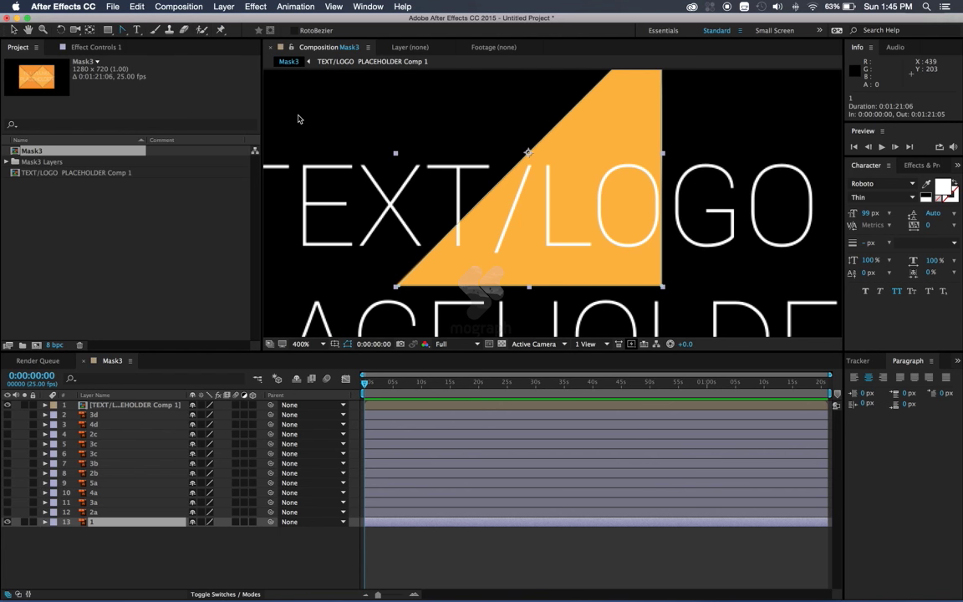
pyautogui.click(400, 288)
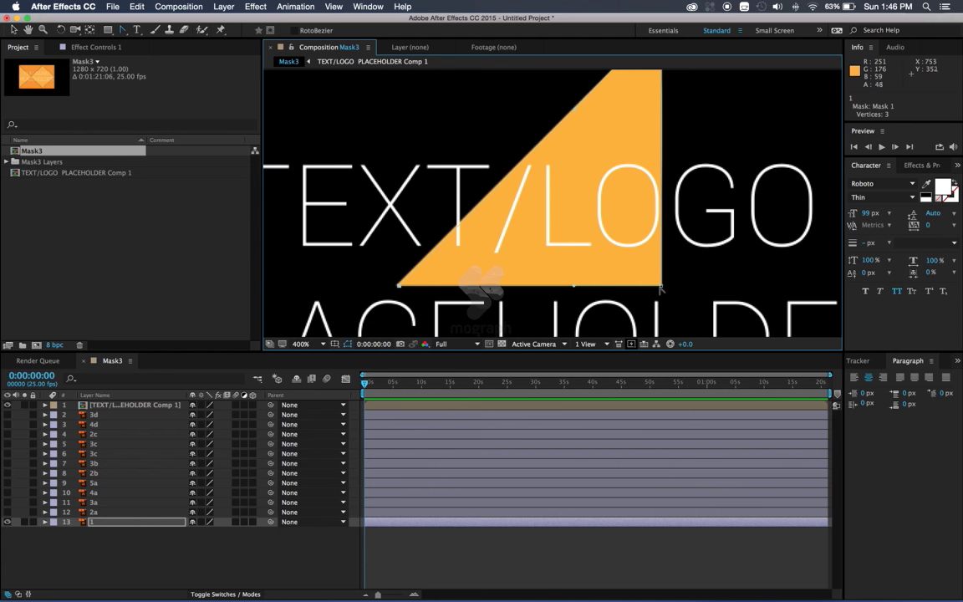
pyautogui.moveTo(662, 174); pyautogui.dragTo(657, 258)
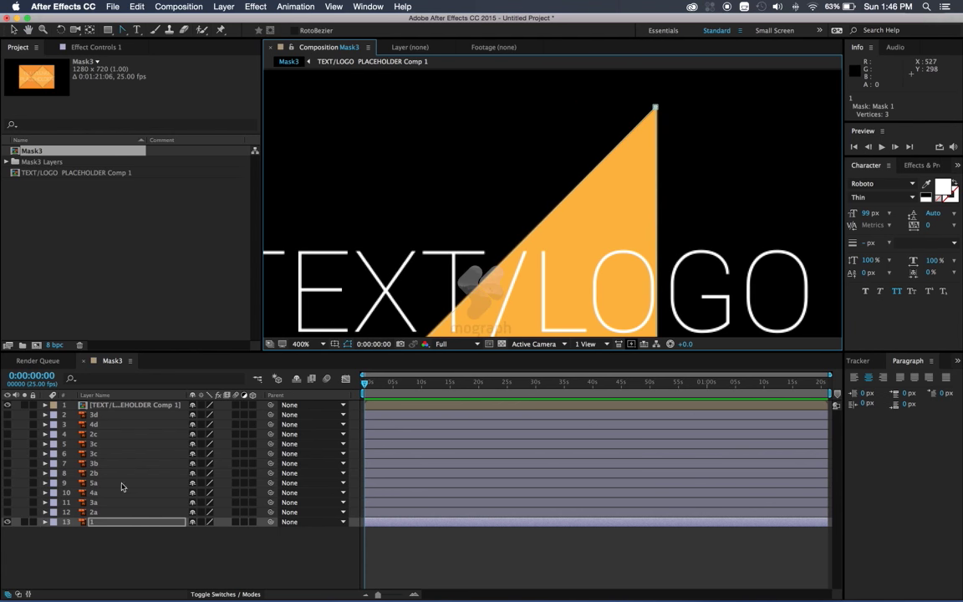
pyautogui.click(655, 106)
pyautogui.click(655, 107)
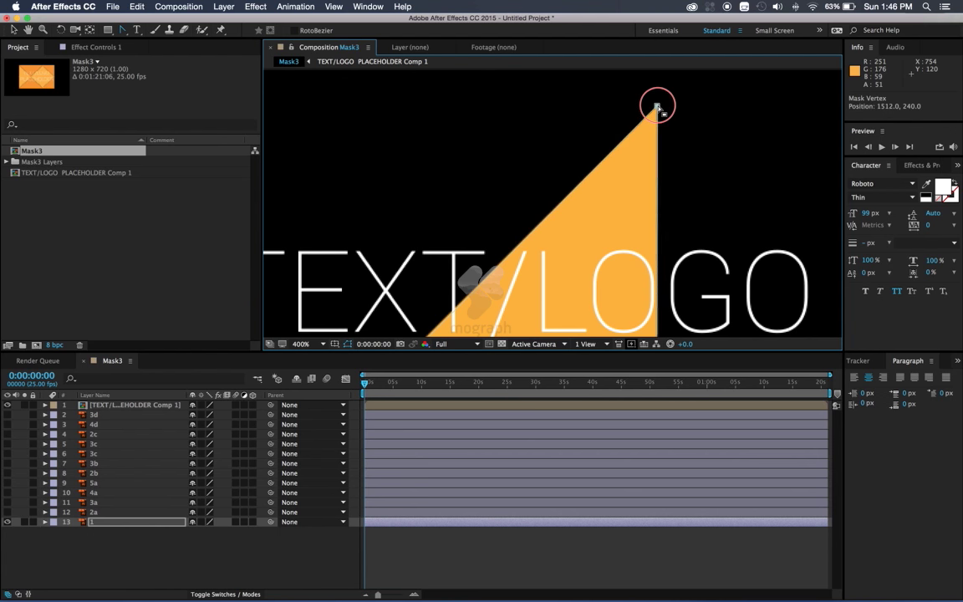
pyautogui.moveTo(656, 106); pyautogui.dragTo(657, 107)
pyautogui.press('Up')
pyautogui.scroll(-3, 647, 159)
pyautogui.hscroll(-3, 648, 159)
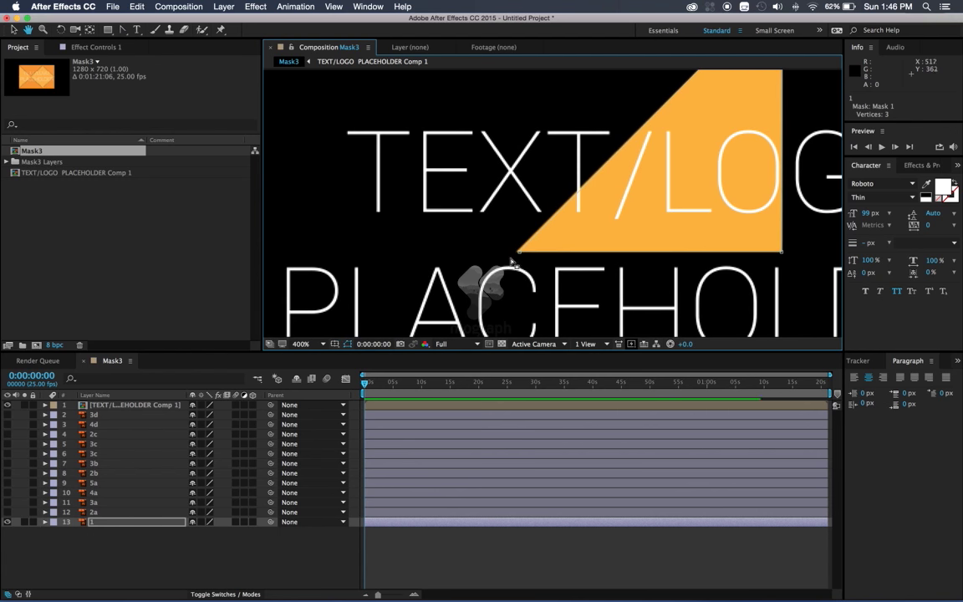
pyautogui.hscroll(3, 519, 253)
# - Copy layer 1's triangle Mask Path and paste it onto the TEXT/LOGO PLACEHOLDER Comp 1 layer
pyautogui.click(435, 543)
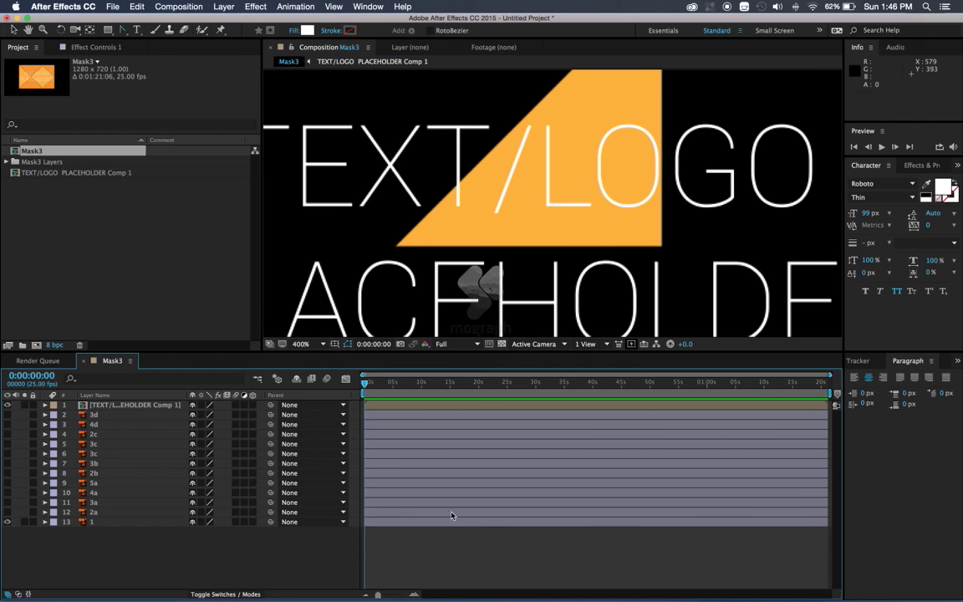
pyautogui.click(100, 523)
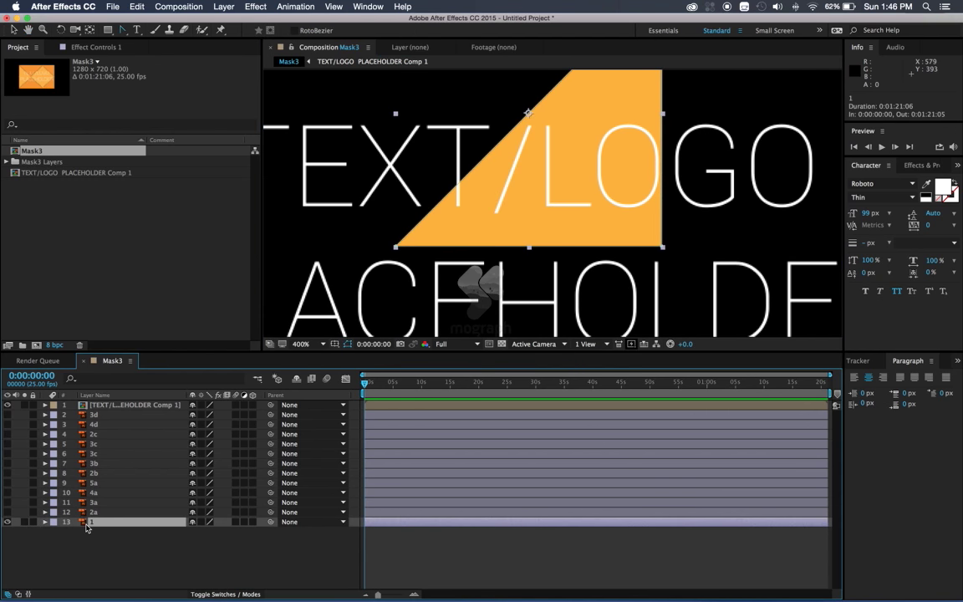
pyautogui.press('m')
pyautogui.click(94, 531)
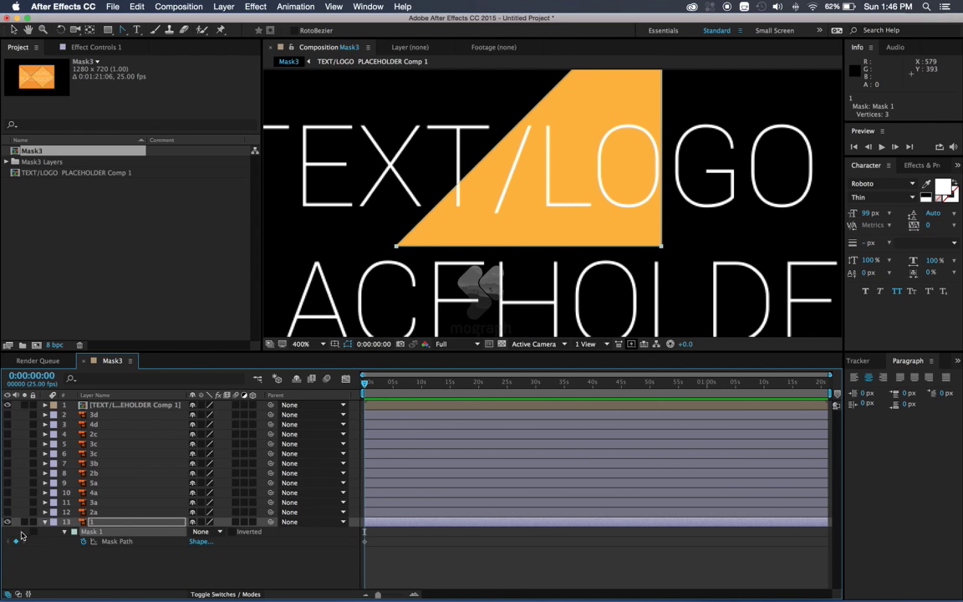
pyautogui.click(65, 565)
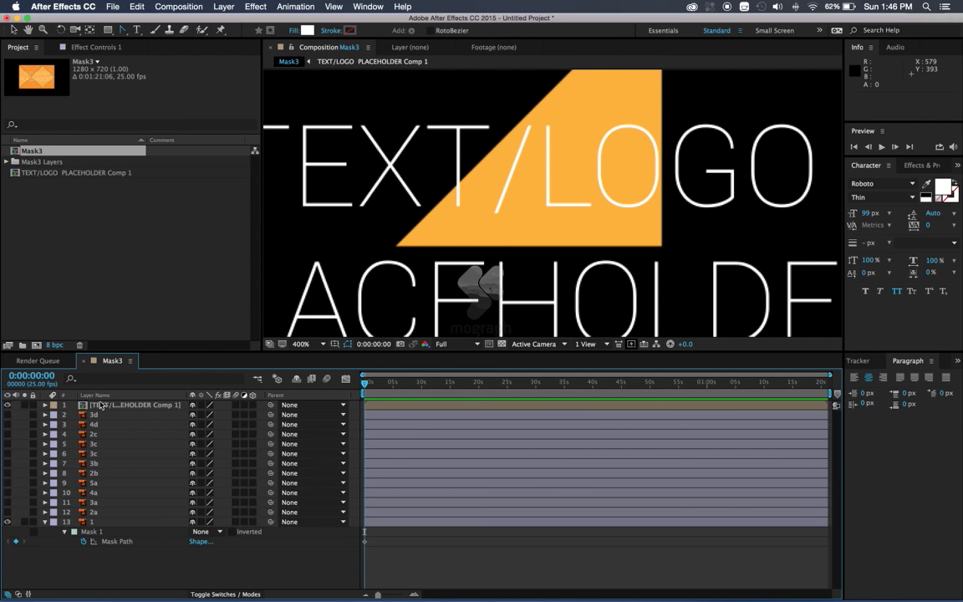
pyautogui.click(103, 405)
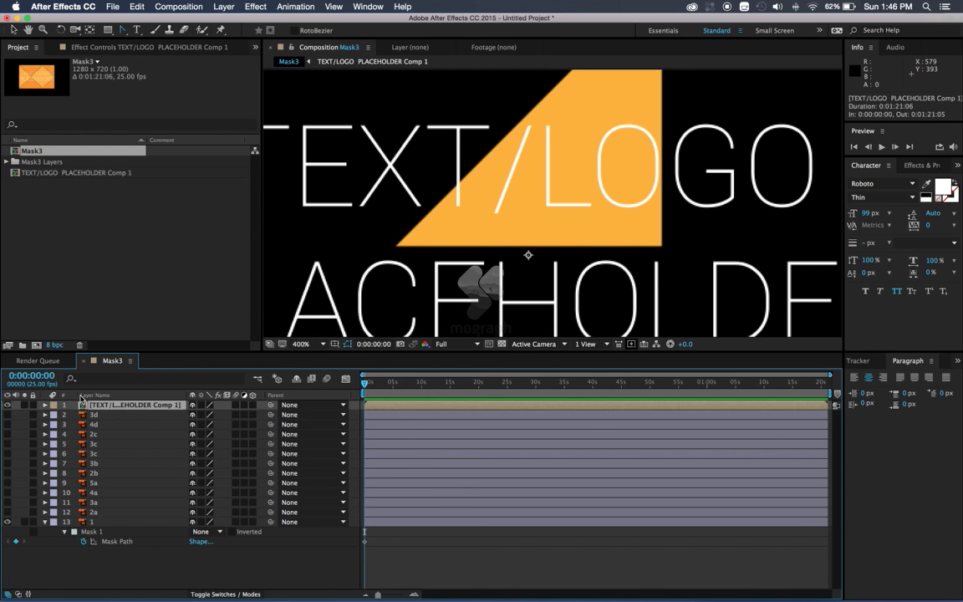
pyautogui.press(',')
pyautogui.press(',')
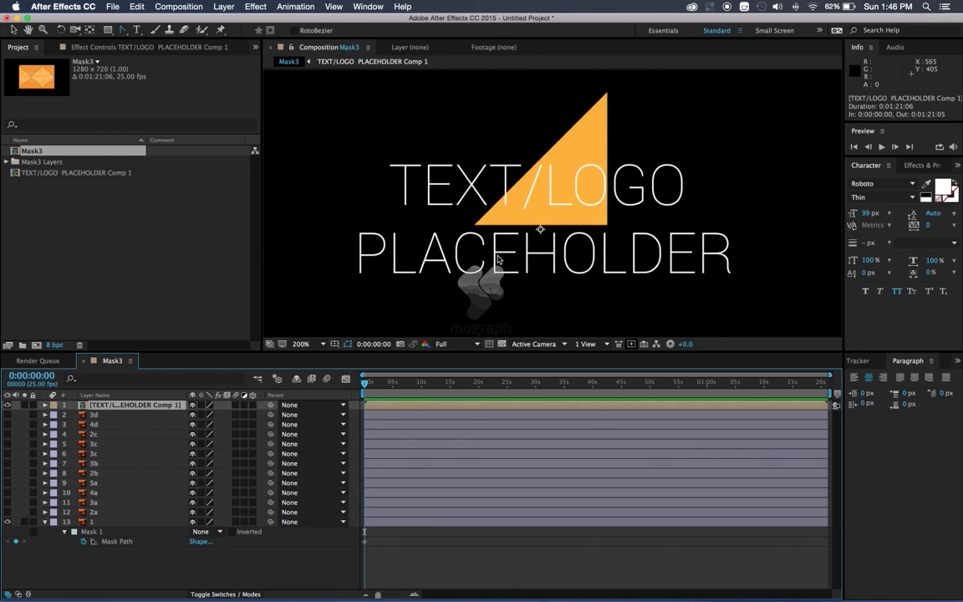
pyautogui.click(126, 407)
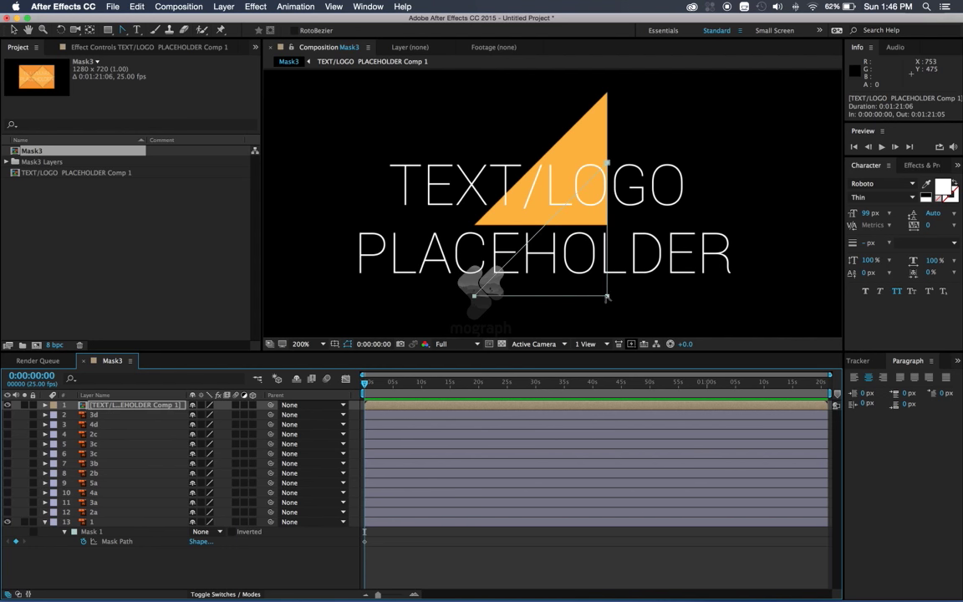
pyautogui.moveTo(610, 299); pyautogui.dragTo(611, 230)
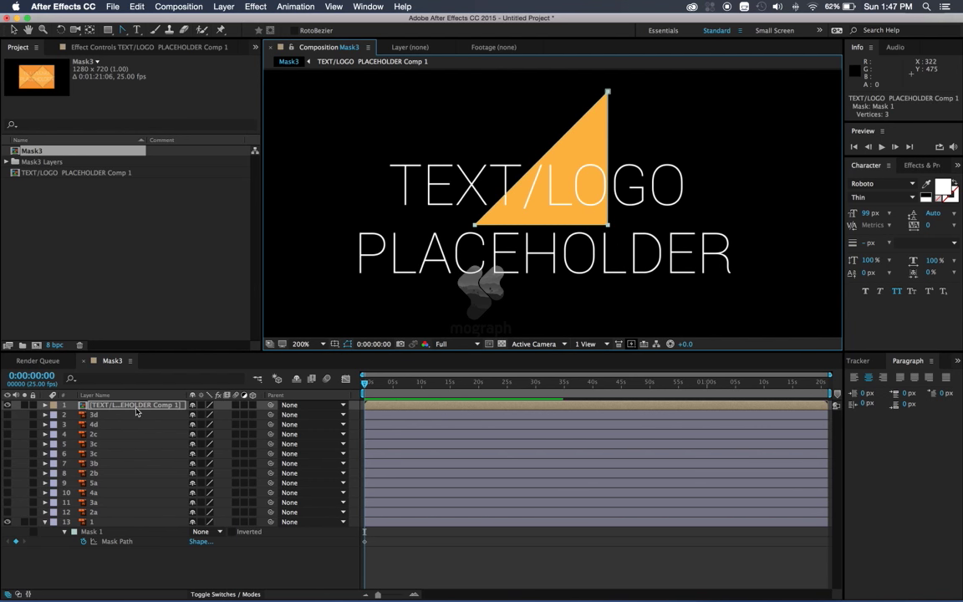
pyautogui.press('m')
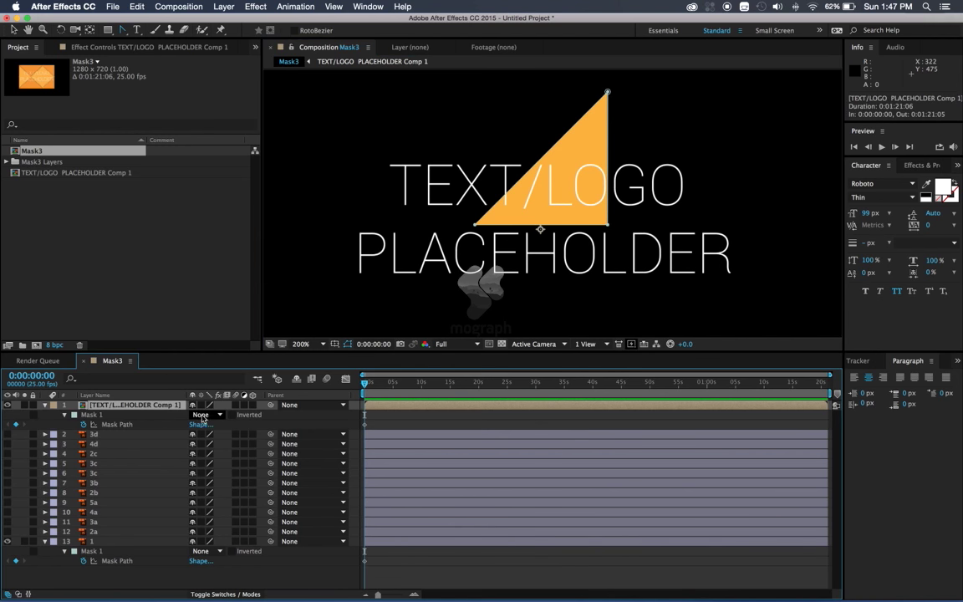
# - Switch Mask 1 from None to Add and duplicate the TEXT/LOGO PLACEHOLDER Comp 1 layer
pyautogui.click(208, 416)
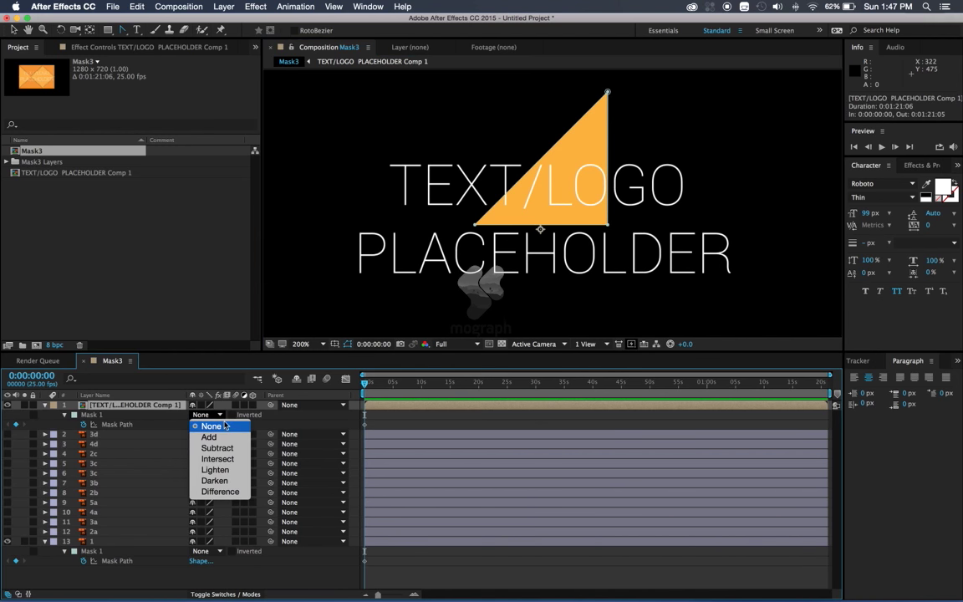
pyautogui.click(209, 438)
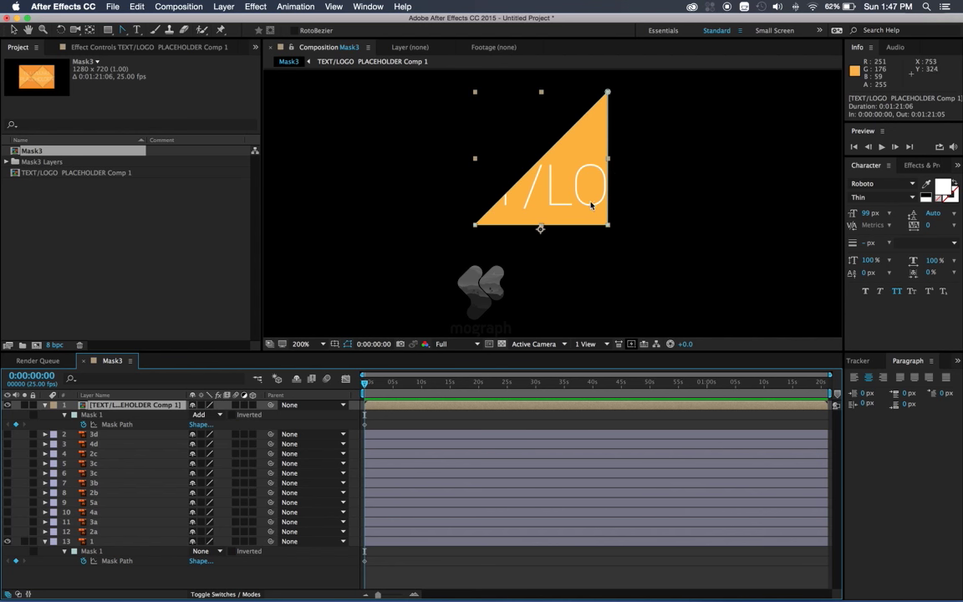
pyautogui.click(92, 521)
pyautogui.press('super+Up')
pyautogui.press('super+Up')
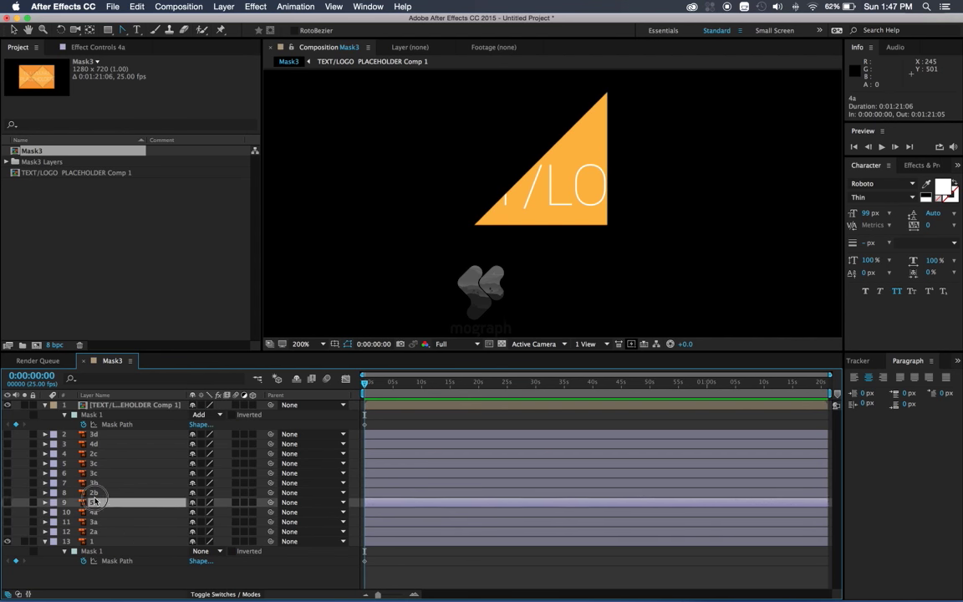
pyautogui.press('super+Up')
pyautogui.press('super+Up')
pyautogui.press('super+Up')
pyautogui.press('super+Up')
pyautogui.press('super+Up')
pyautogui.press('super+Up')
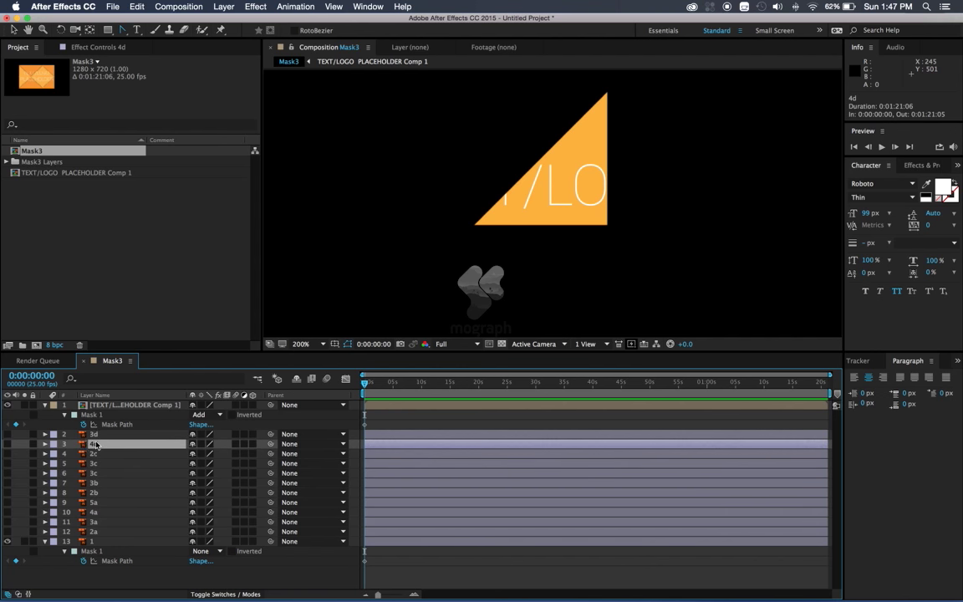
pyautogui.press('super+Up')
pyautogui.press('super+Up')
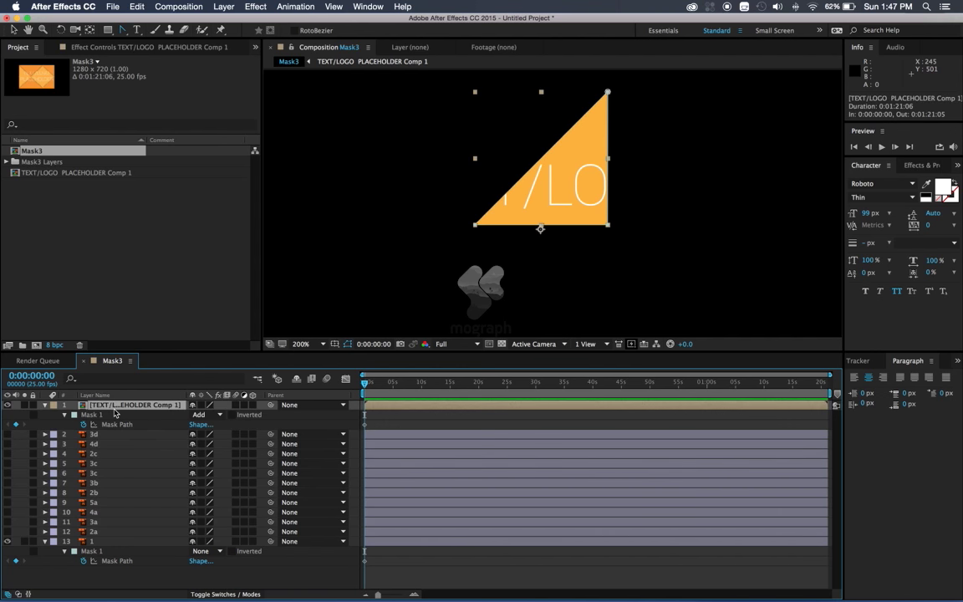
pyautogui.press('super+d')
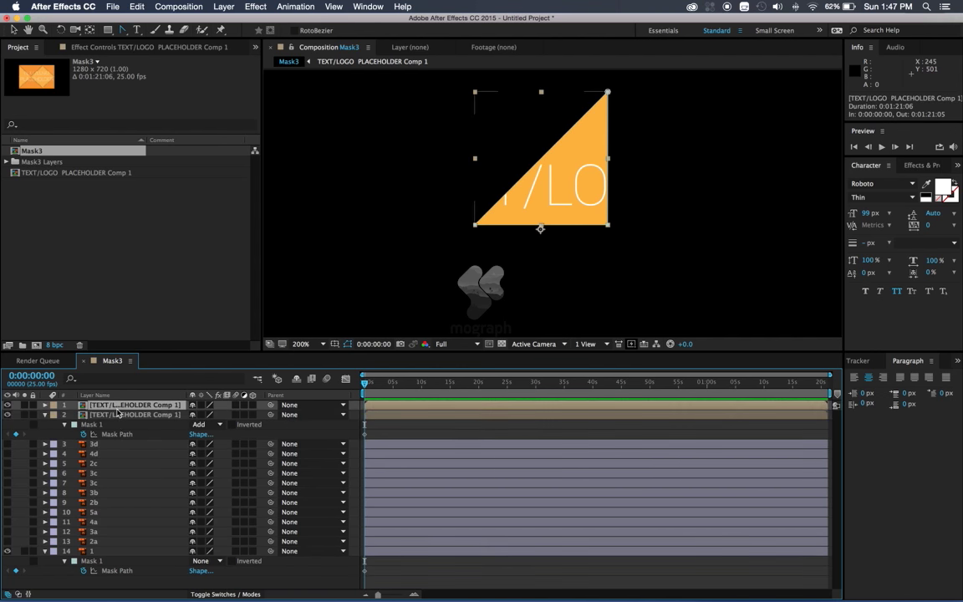
# - Move the top copy's triangle mask onto triangle 2a and rotate it -90°
pyautogui.click(9, 552)
pyautogui.click(8, 541)
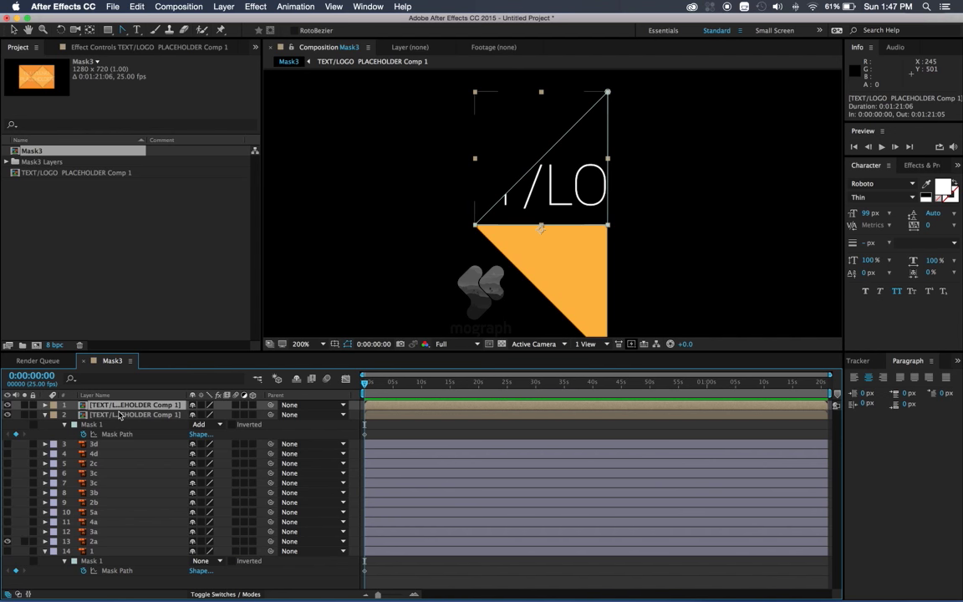
pyautogui.press('m')
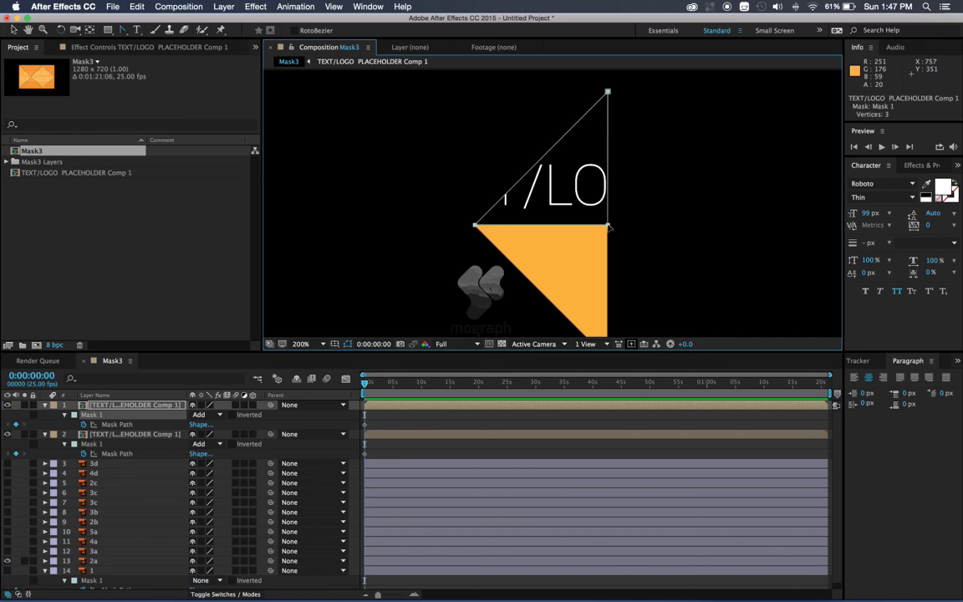
pyautogui.doubleClick(608, 226)
pyautogui.moveTo(602, 227); pyautogui.dragTo(597, 193)
pyautogui.moveTo(577, 122); pyautogui.dragTo(579, 253)
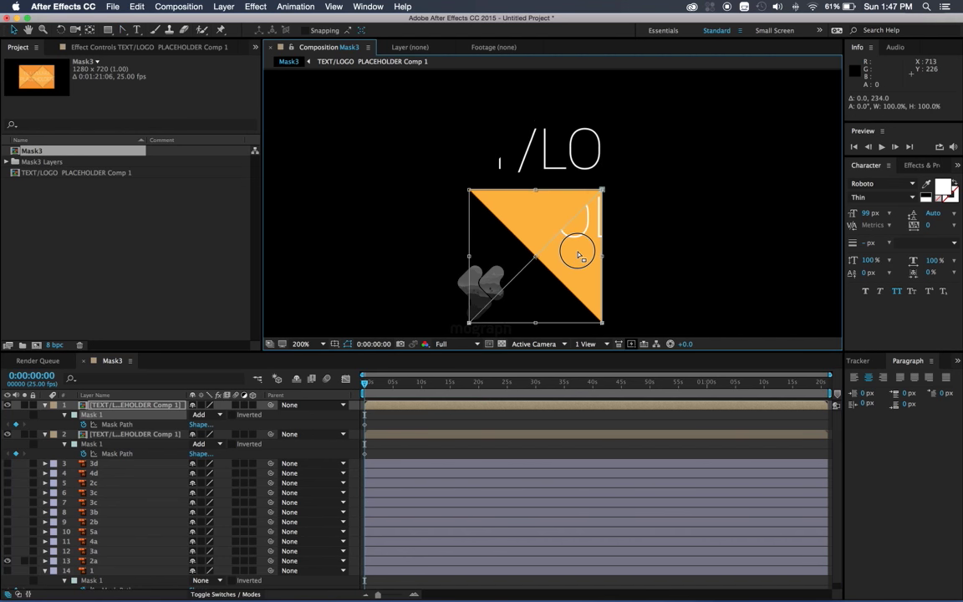
pyautogui.moveTo(617, 184); pyautogui.dragTo(418, 206)
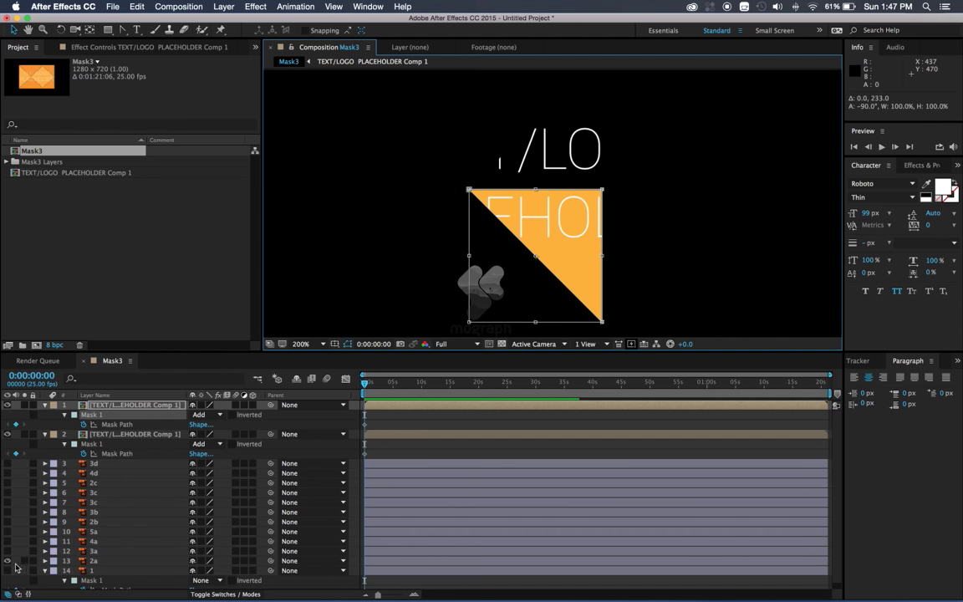
# - Make more masked text copies, rotating the next copy's mask to -180°
pyautogui.hotkey('ctrl', 'd')
pyautogui.moveTo(625, 209)
pyautogui.mouseDown()
pyautogui.moveTo(444, 299)
pyautogui.moveTo(526, 273)
pyautogui.moveTo(483, 233)
pyautogui.mouseUp()
pyautogui.hotkey('ctrl', 'd')
pyautogui.hotkey('ctrl', 'd')
pyautogui.press('u')
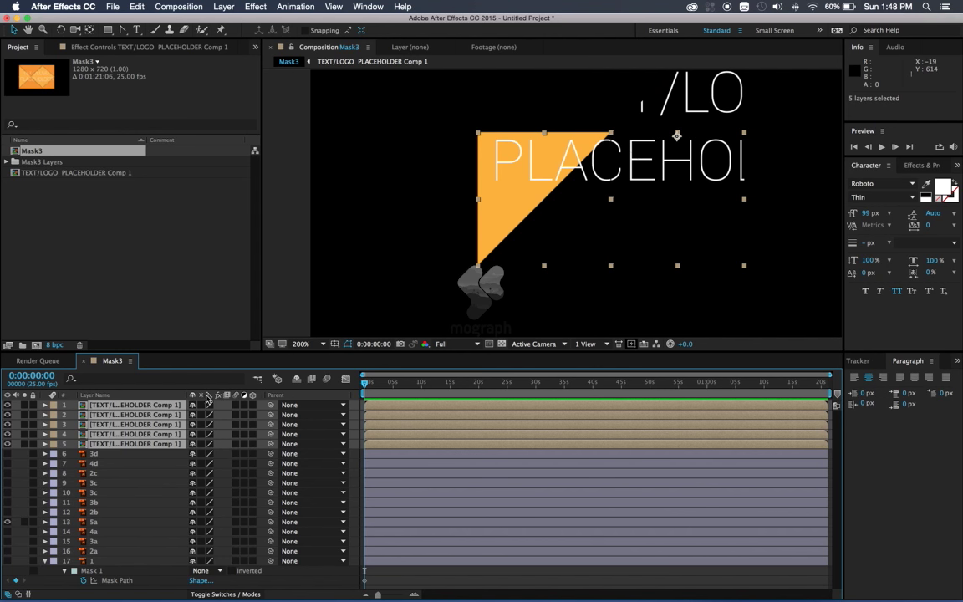
# - Give the five text copies a Green label, then duplicate the top copy and recolour its label
pyautogui.click(56, 406)
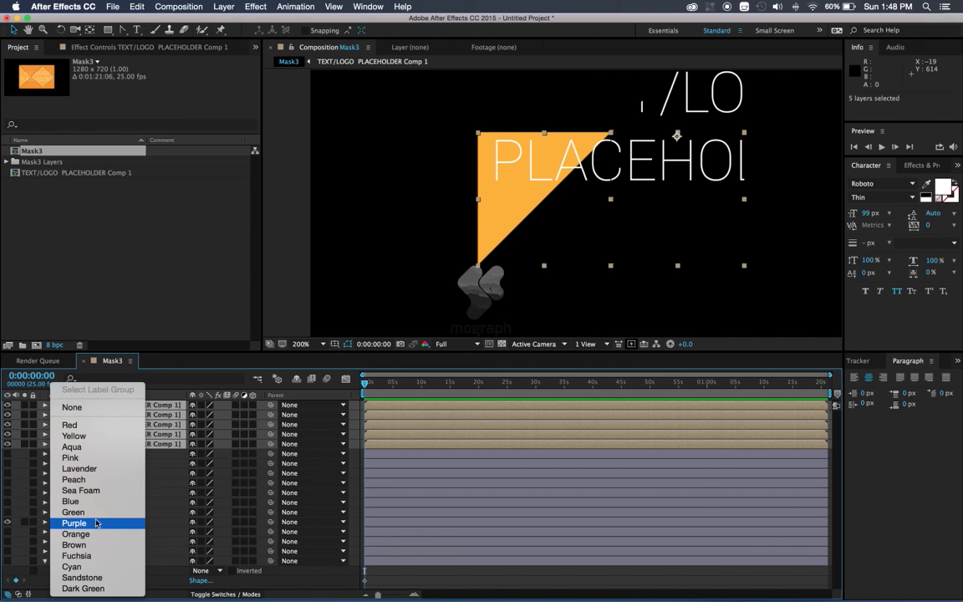
pyautogui.click(83, 473)
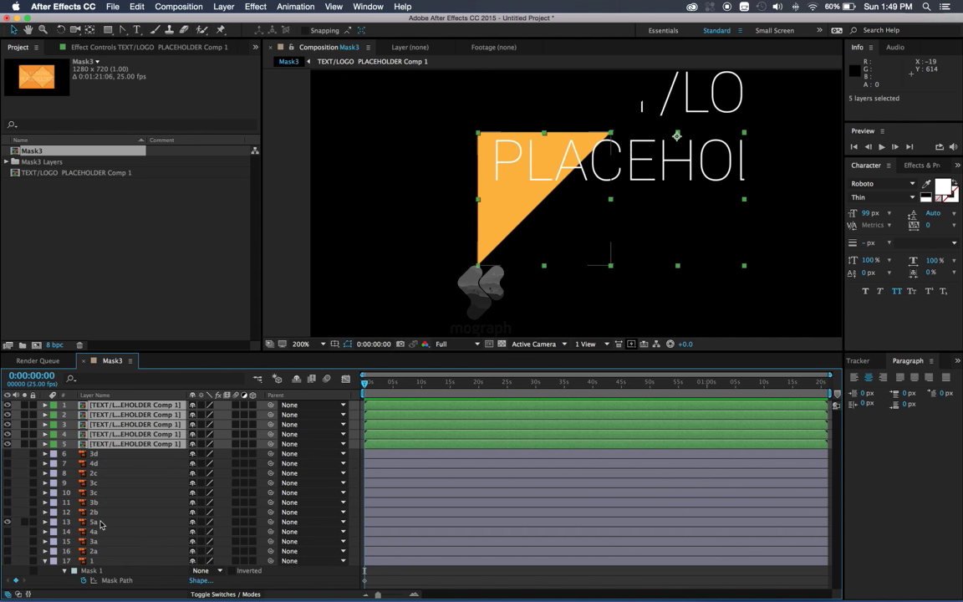
pyautogui.click(72, 406)
pyautogui.hotkey('ctrl', 'd')
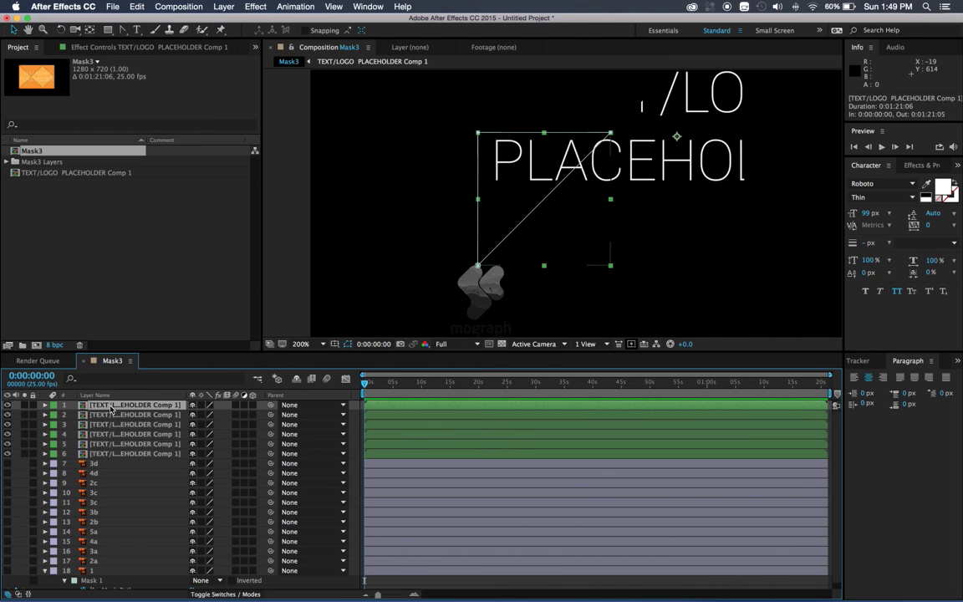
pyautogui.click(54, 406)
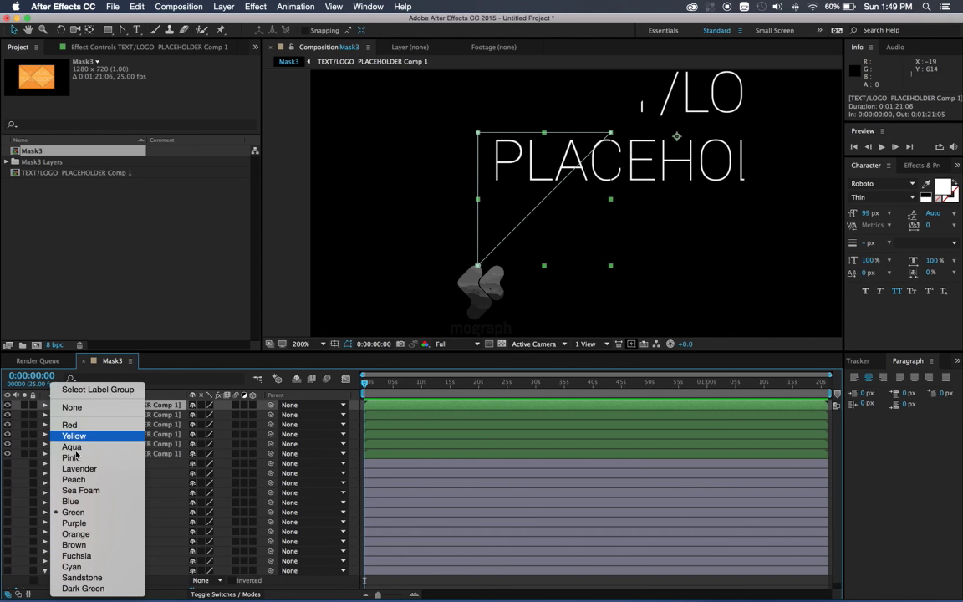
pyautogui.click(88, 507)
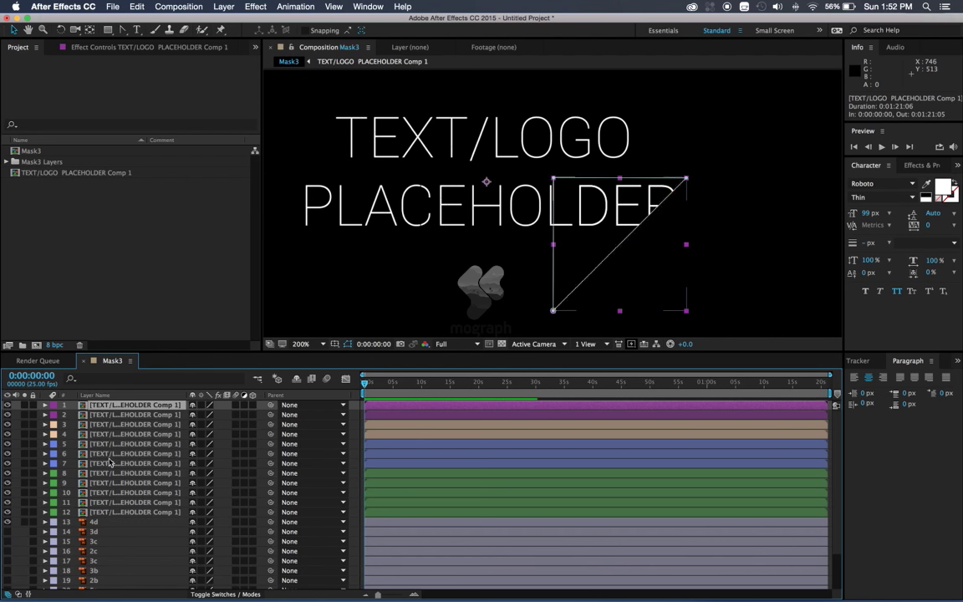
# - Select all twelve masked text copies to review their masks, then deselect and pick layer 12
pyautogui.keyDown('shift'); pyautogui.click(101, 424); pyautogui.keyUp('shift')
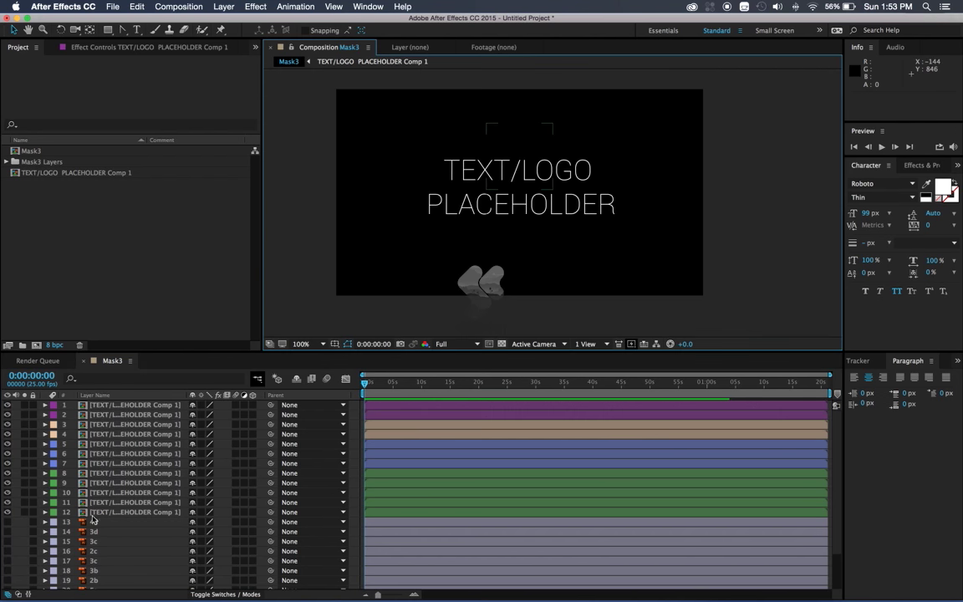
pyautogui.keyDown('shift'); pyautogui.click(111, 406); pyautogui.keyUp('shift')
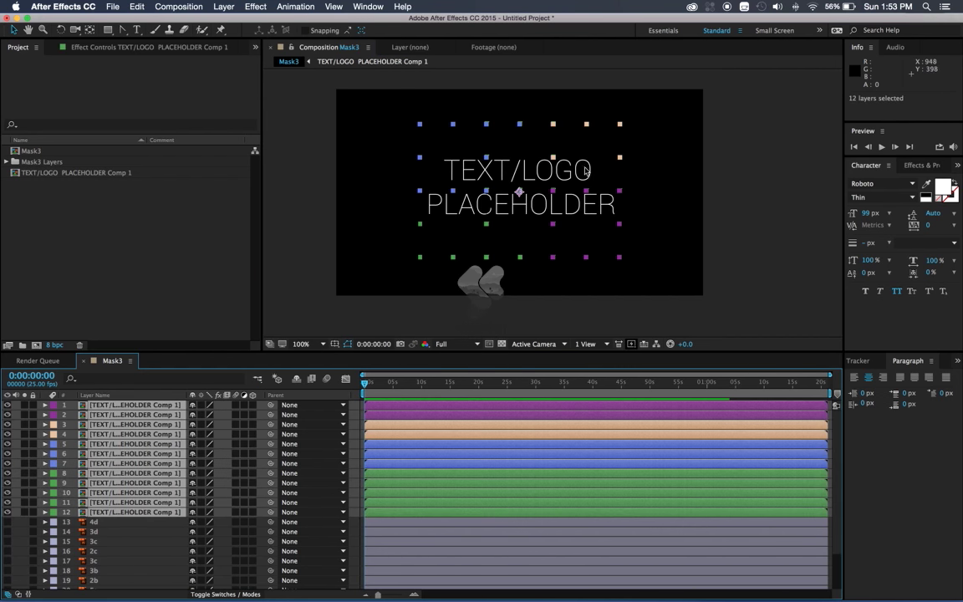
pyautogui.press('m')
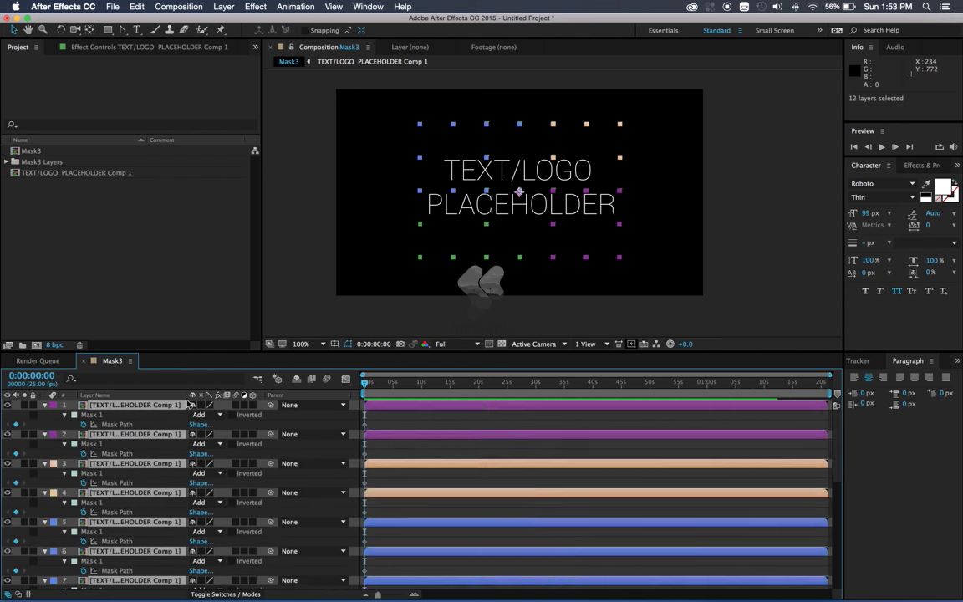
pyautogui.scroll(-3, 137, 418)
pyautogui.press('m')
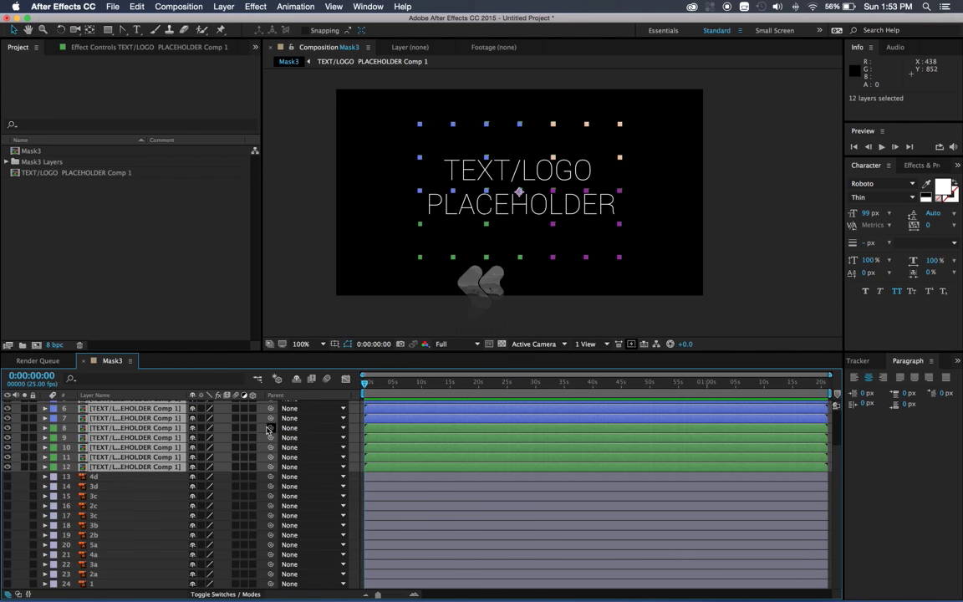
pyautogui.scroll(2, 243, 389)
pyautogui.click(323, 272)
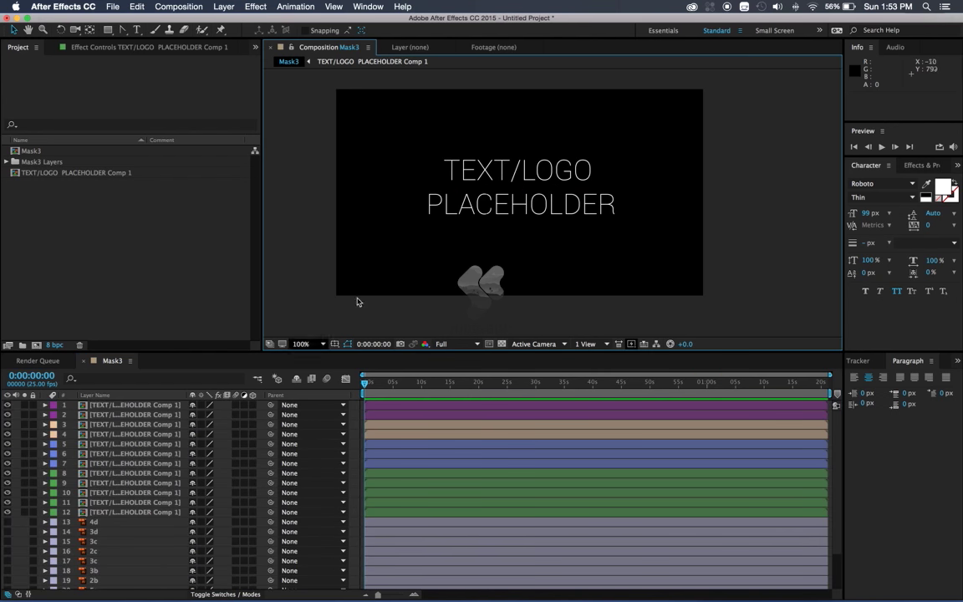
pyautogui.click(110, 512)
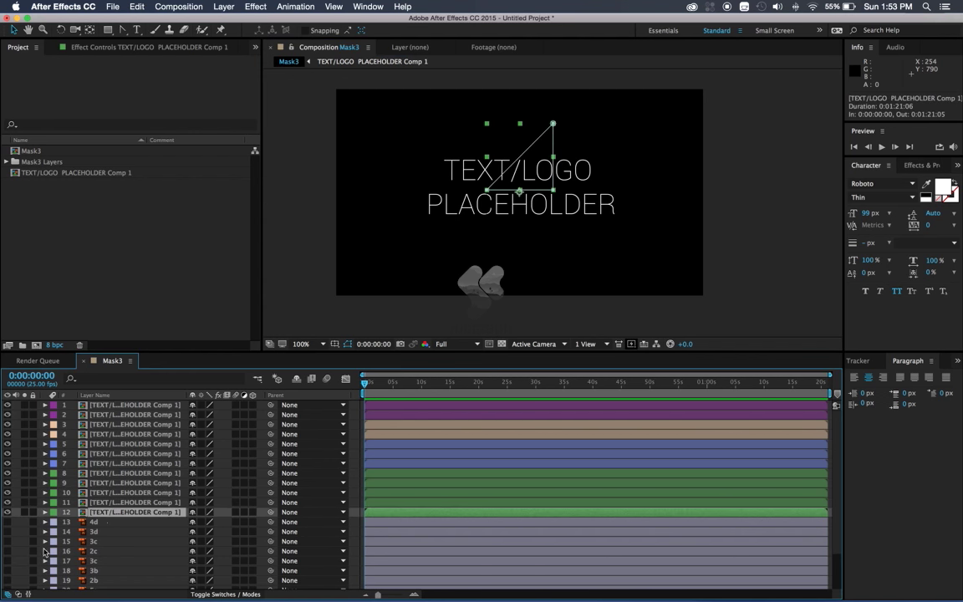
# - Rename the placeholder layers after their masks, e.g. layer 5 to 4b and the top layer to 4d
pyautogui.press('Return')
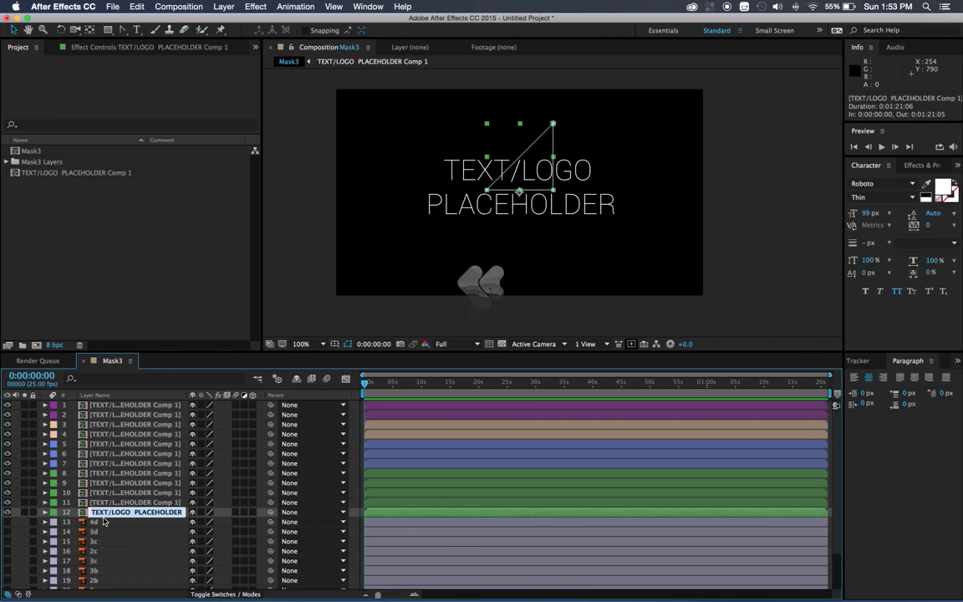
pyautogui.scroll(-2, 103, 522)
pyautogui.press('Return')
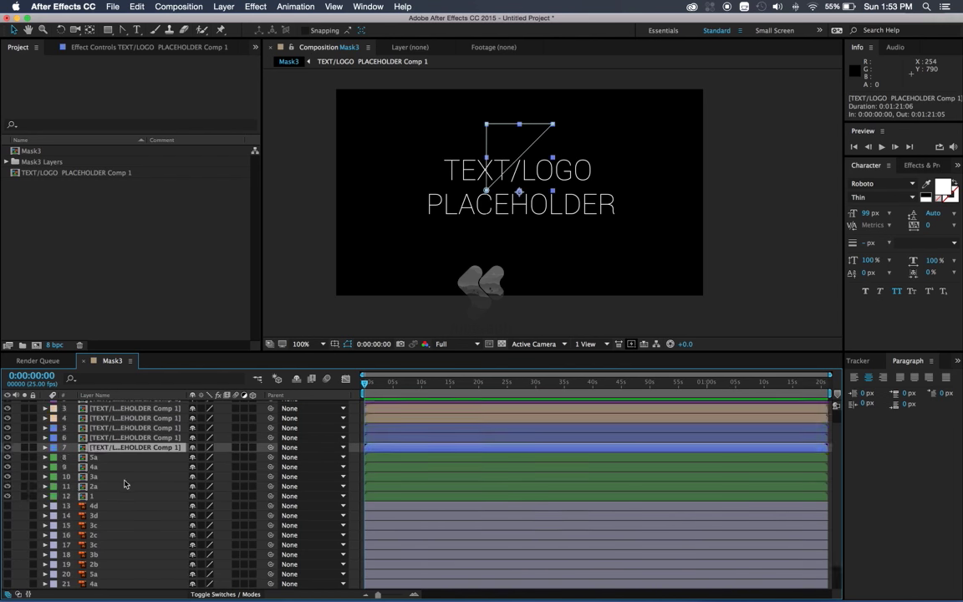
pyautogui.scroll(3, 114, 468)
pyautogui.click(114, 442)
pyautogui.press('Return')
pyautogui.press('BackSpace')
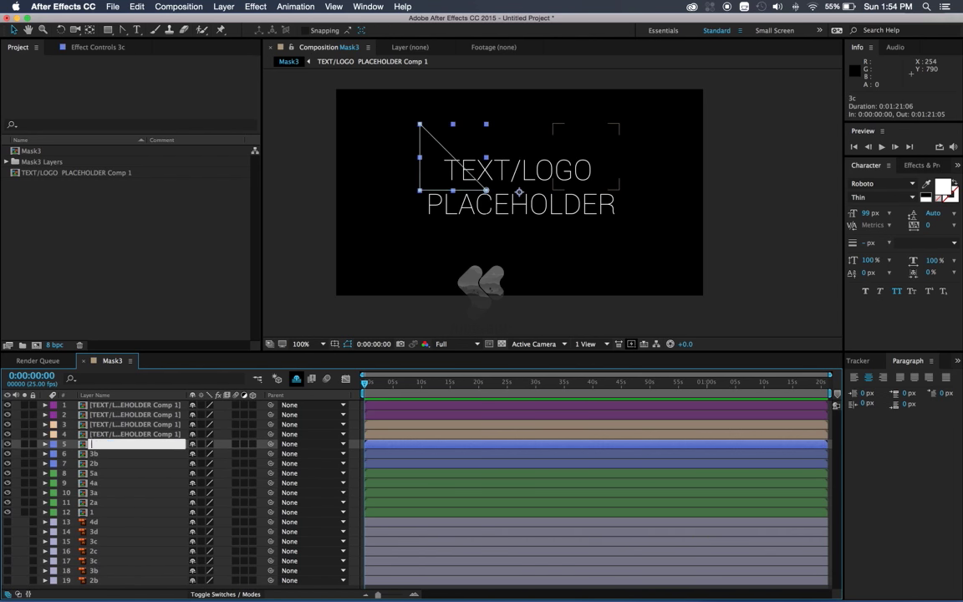
pyautogui.write('4b')
pyautogui.press('Return')
pyautogui.press('Up')
pyautogui.press('Return')
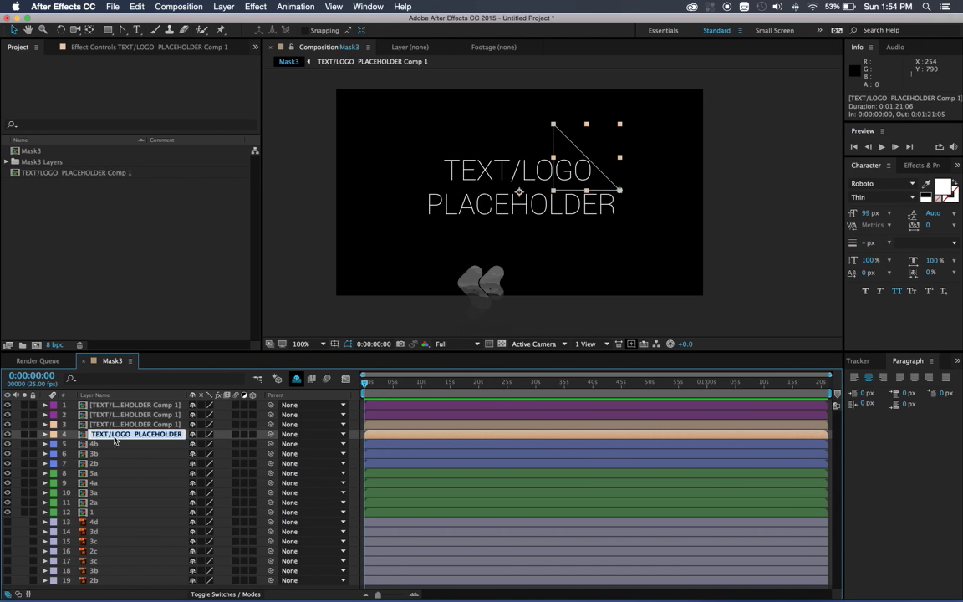
pyautogui.click(144, 405)
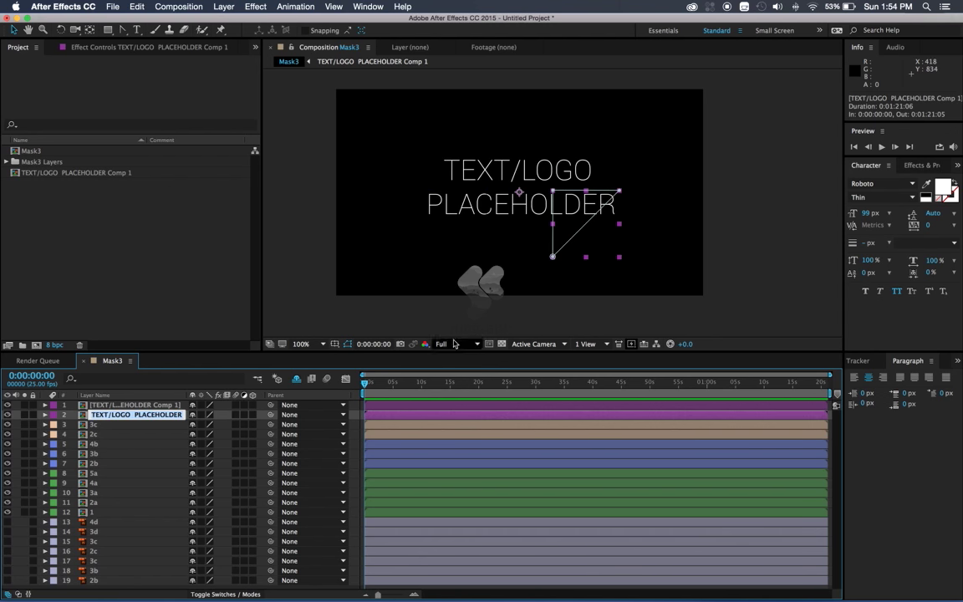
pyautogui.write('4d')
pyautogui.press('Return')
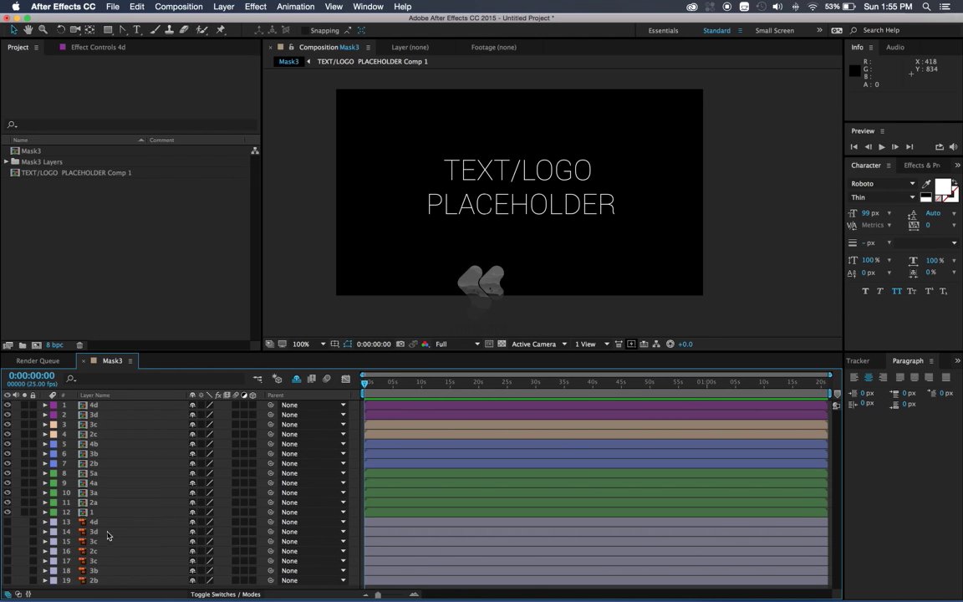
# - Delete the seven leftover orange mask layers and zoom the viewer to 200%
pyautogui.click(125, 522)
pyautogui.keyDown('shift'); pyautogui.click(118, 580); pyautogui.keyUp('shift')
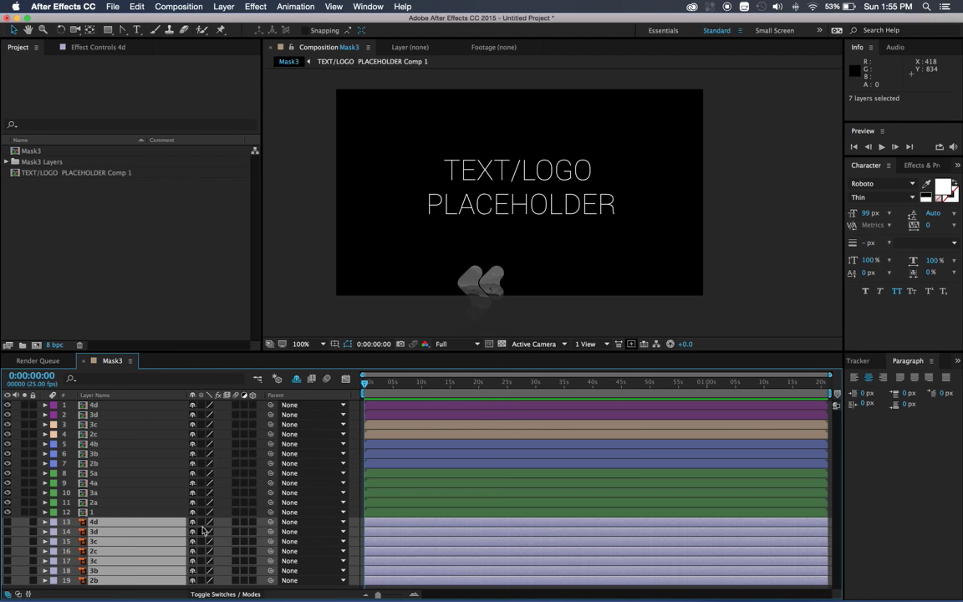
pyautogui.press('Delete')
pyautogui.click(349, 304)
pyautogui.press('.')
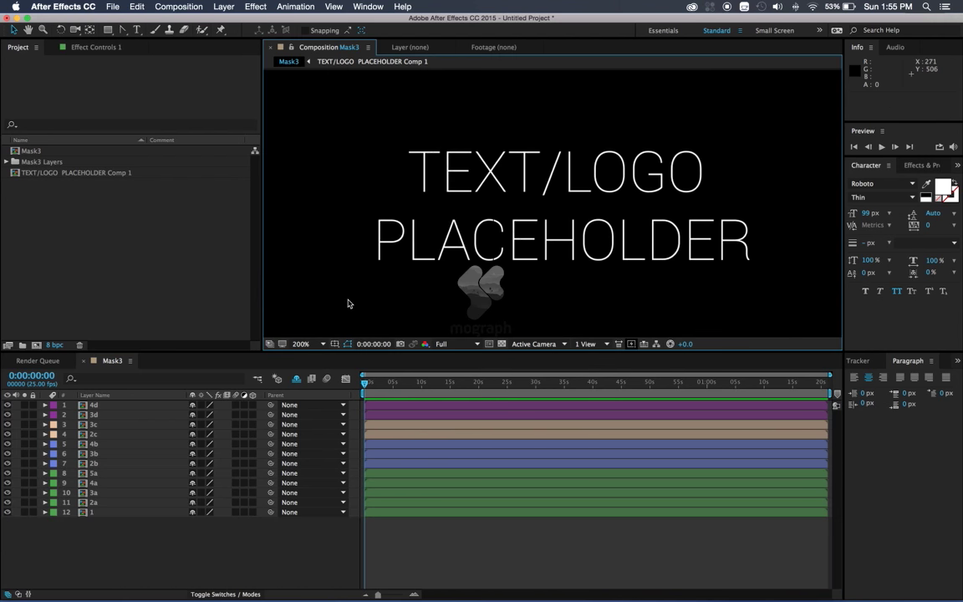
# - Using Pan Behind, put layer 1's anchor on its mask's bottom edge, 2a's on the top, 3a's on the diagonal
pyautogui.click(94, 502)
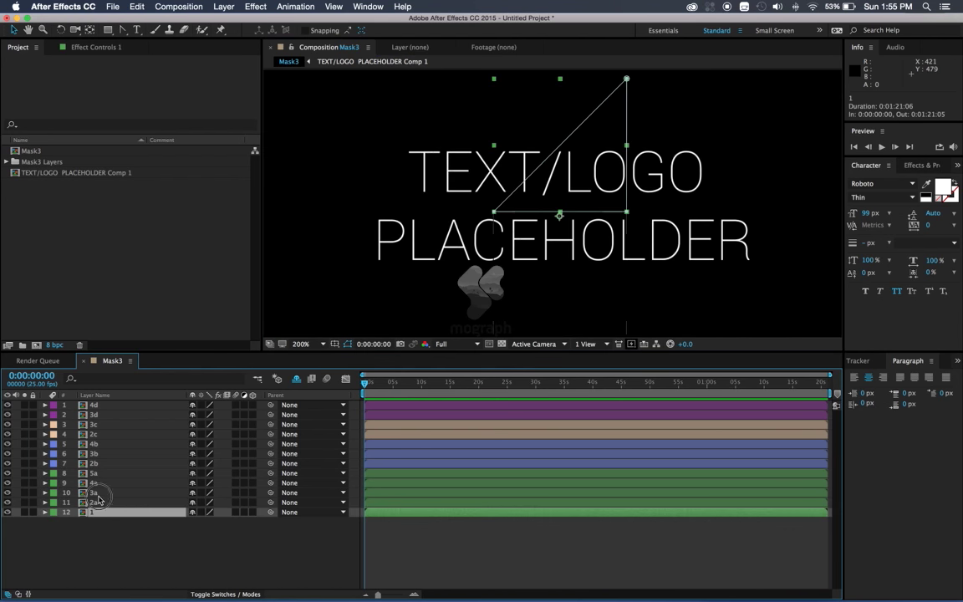
pyautogui.click(99, 492)
pyautogui.click(107, 473)
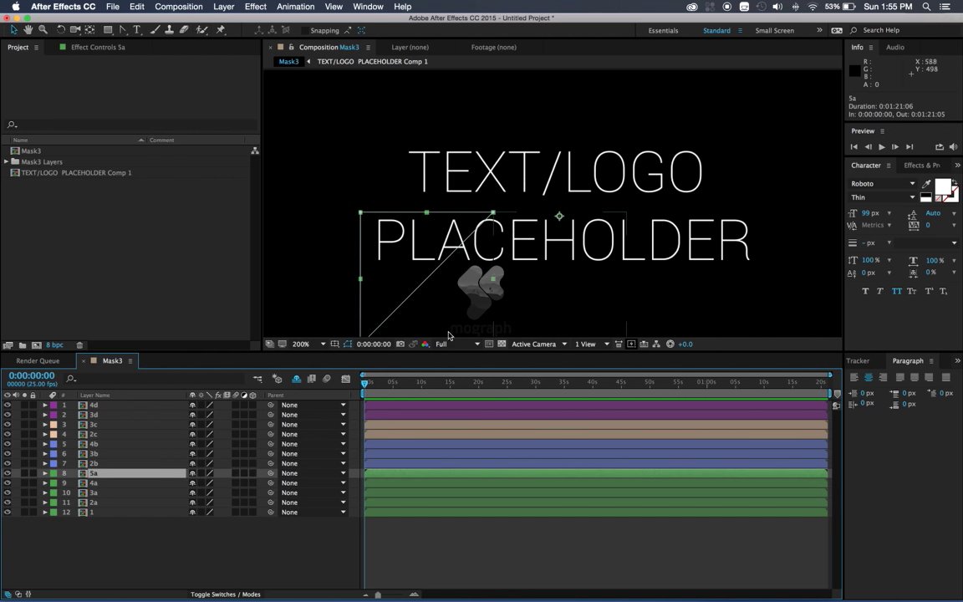
pyautogui.click(95, 511)
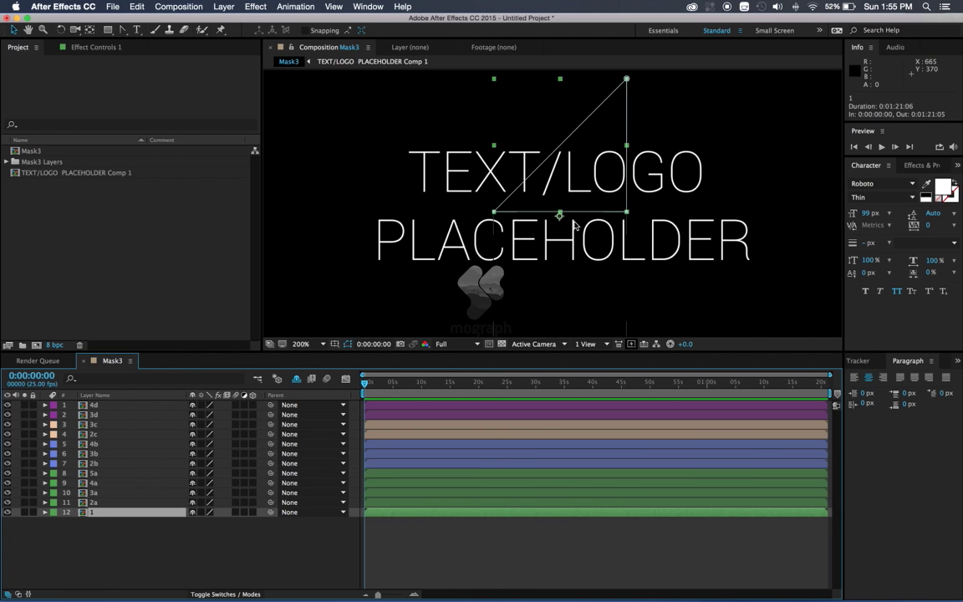
pyautogui.click(89, 29)
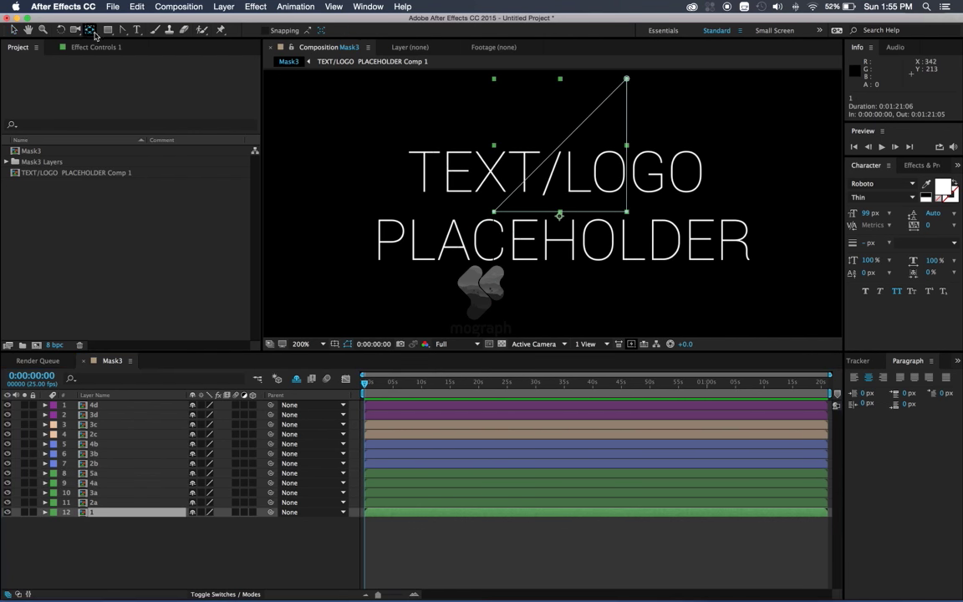
pyautogui.moveTo(539, 244)
pyautogui.mouseDown()
pyautogui.moveTo(561, 209)
pyautogui.moveTo(566, 216)
pyautogui.mouseUp()
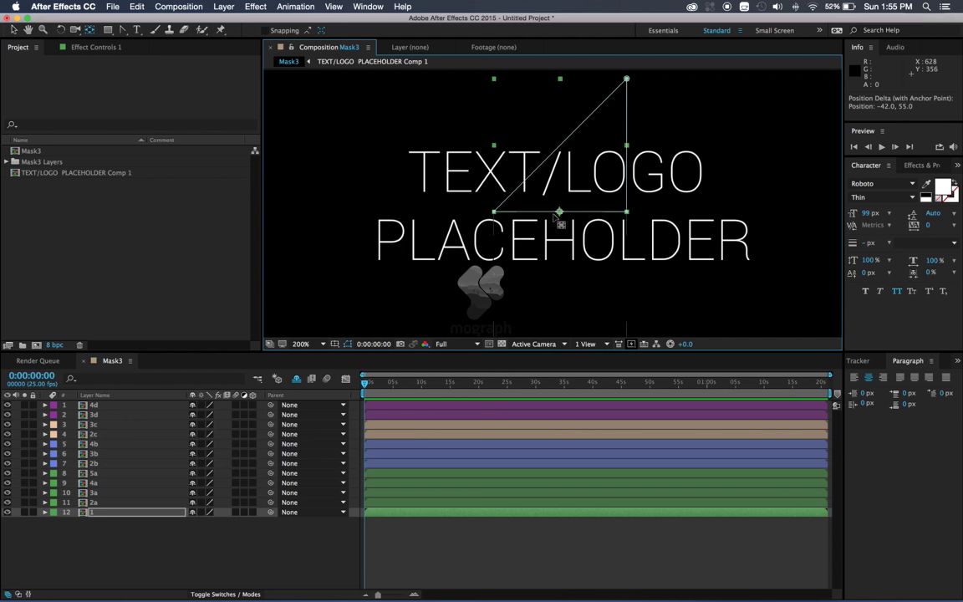
pyautogui.click(94, 502)
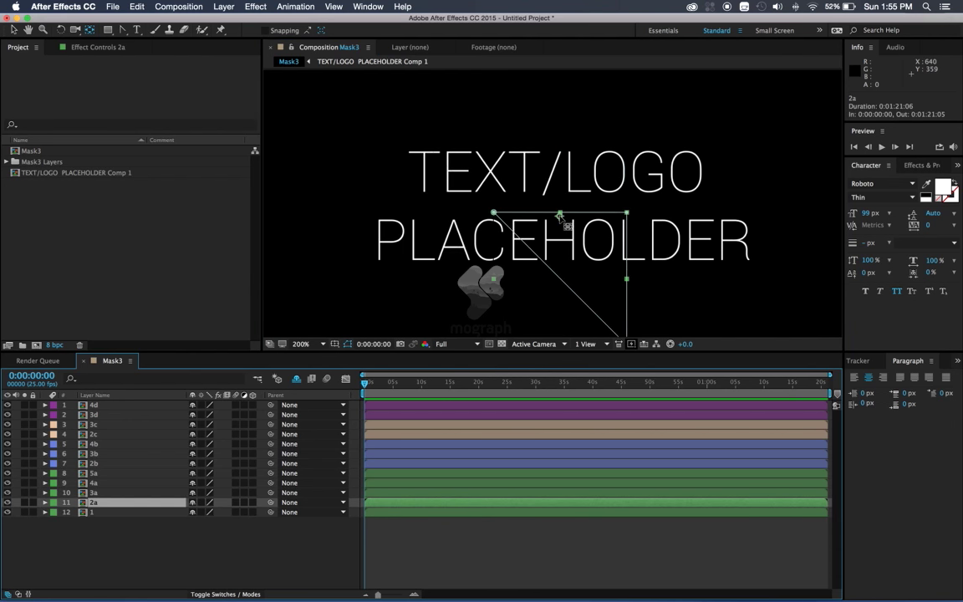
pyautogui.moveTo(558, 215); pyautogui.dragTo(561, 213)
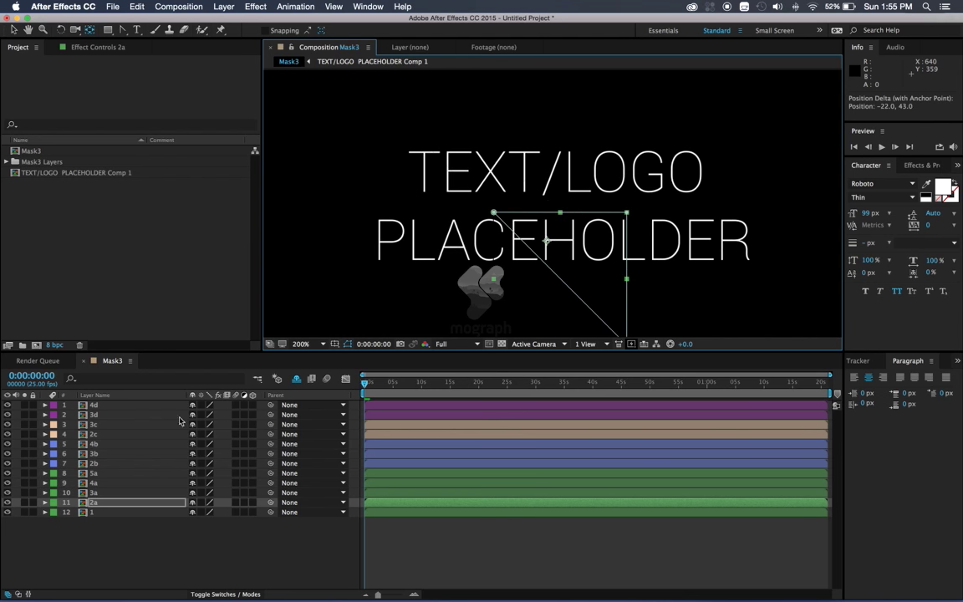
pyautogui.click(101, 492)
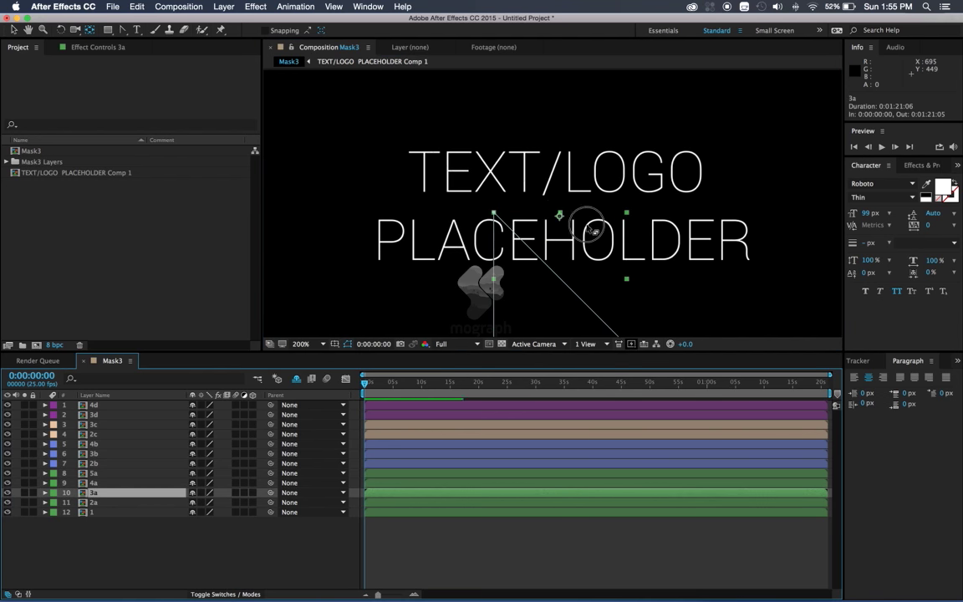
pyautogui.moveTo(559, 215)
pyautogui.mouseDown()
pyautogui.moveTo(559, 197)
pyautogui.moveTo(553, 209)
pyautogui.mouseUp()
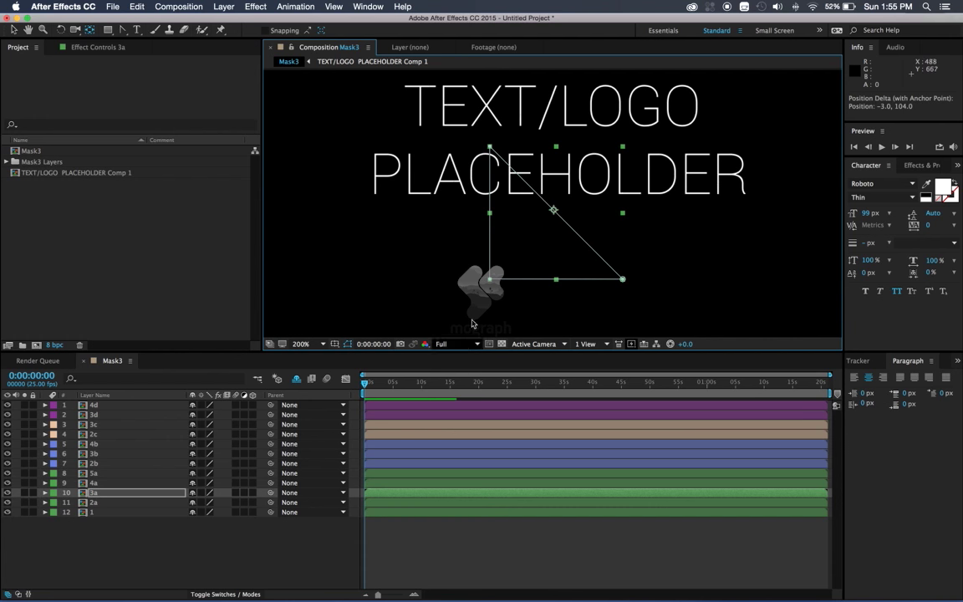
# - Check the Alur folding diagram in a Finder preview, then return to After Effects
pyautogui.press('super+Tab')
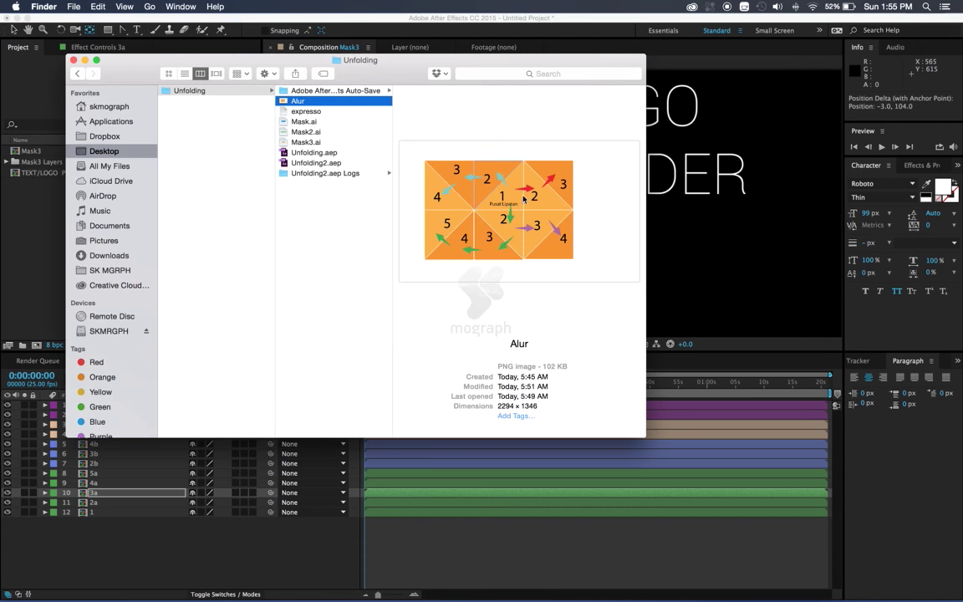
pyautogui.press('space')
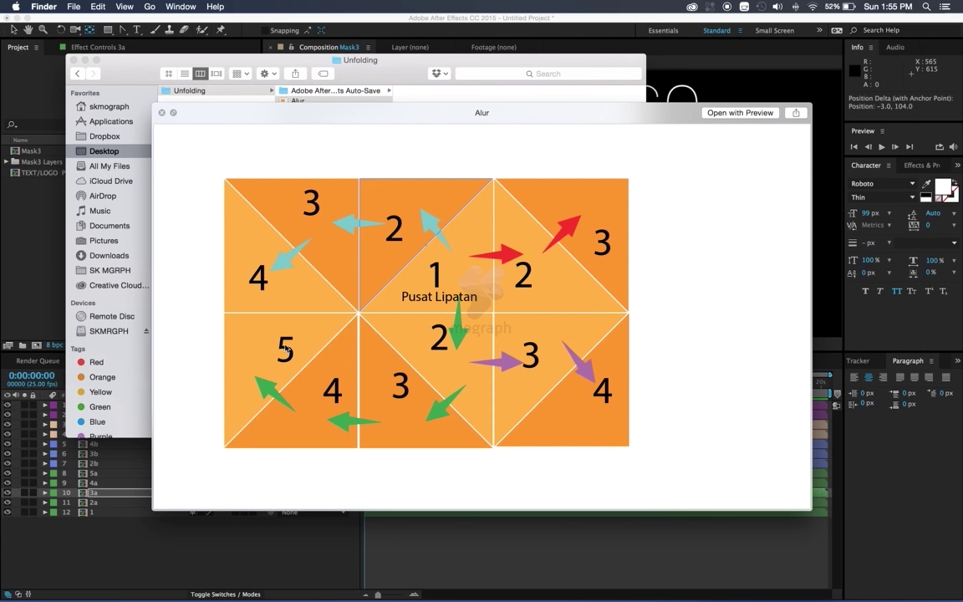
pyautogui.press('super+Tab')
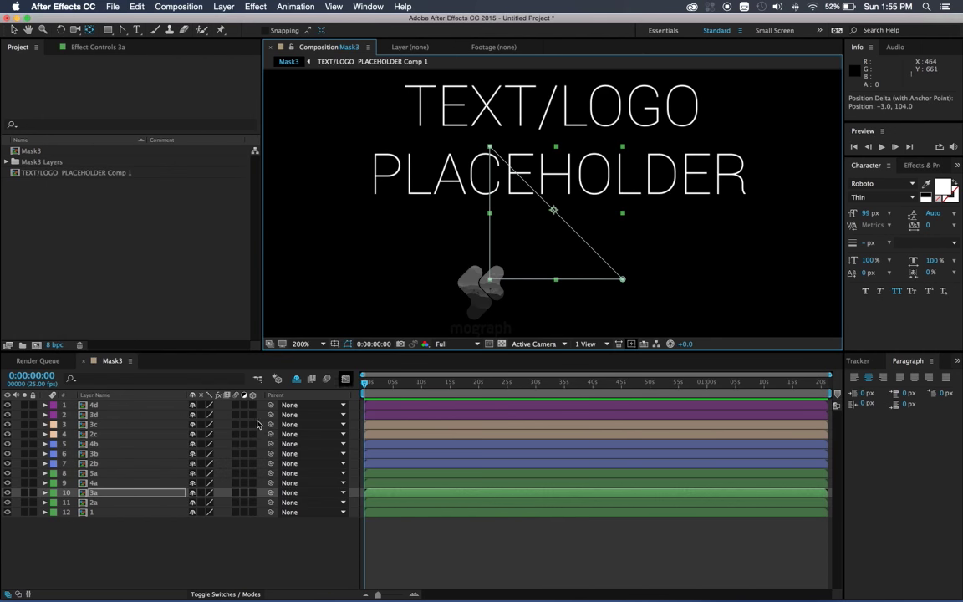
pyautogui.click(96, 482)
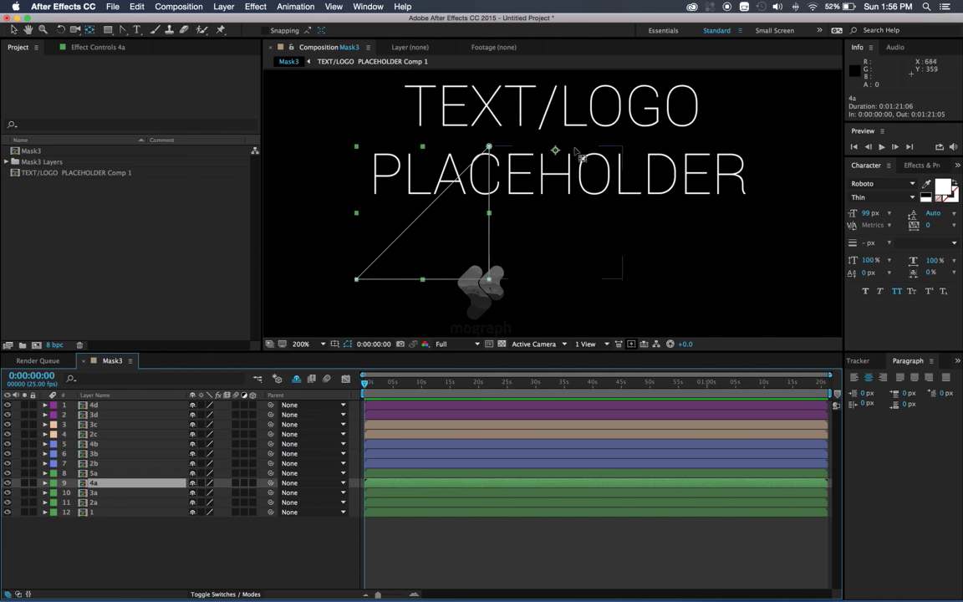
pyautogui.moveTo(549, 175); pyautogui.dragTo(496, 224)
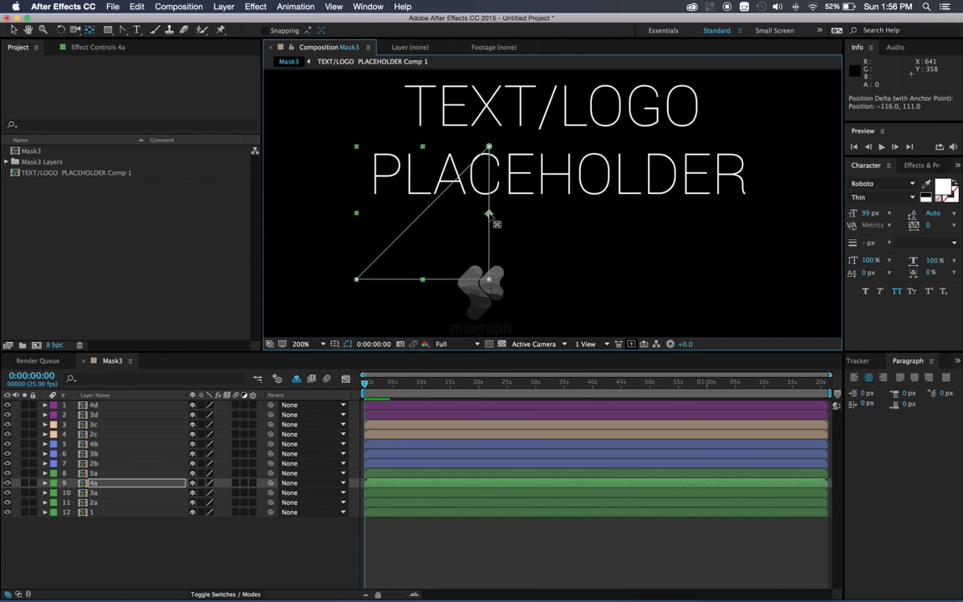
pyautogui.press('super+Up')
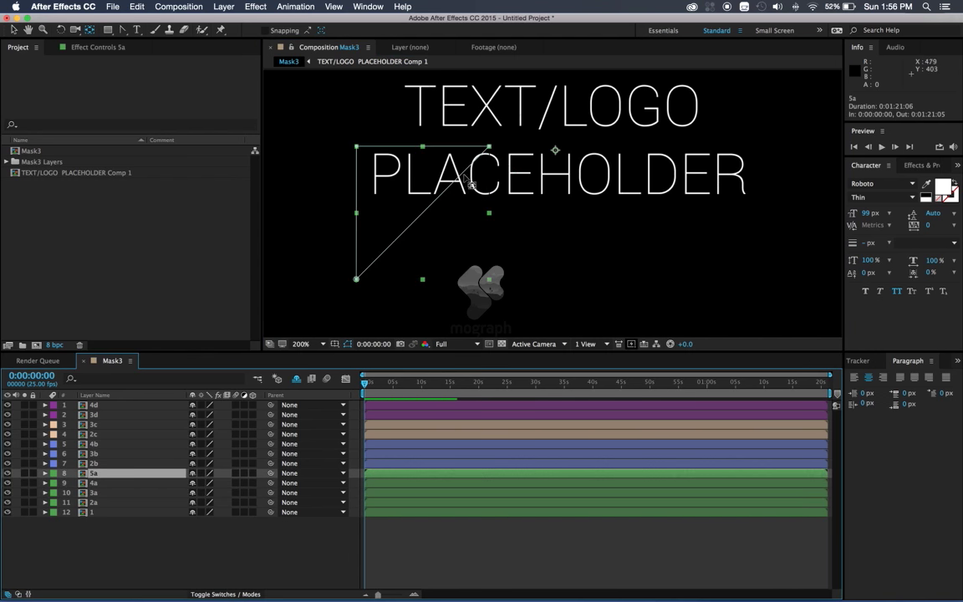
pyautogui.moveTo(555, 151); pyautogui.dragTo(420, 215)
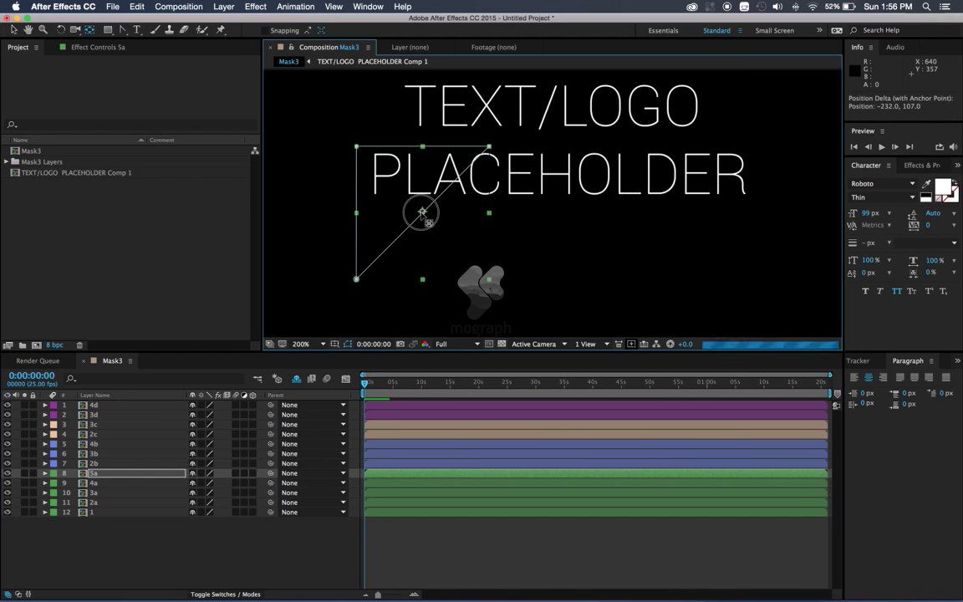
pyautogui.press('super+Up')
pyautogui.press('super+Up')
pyautogui.press('super+Up')
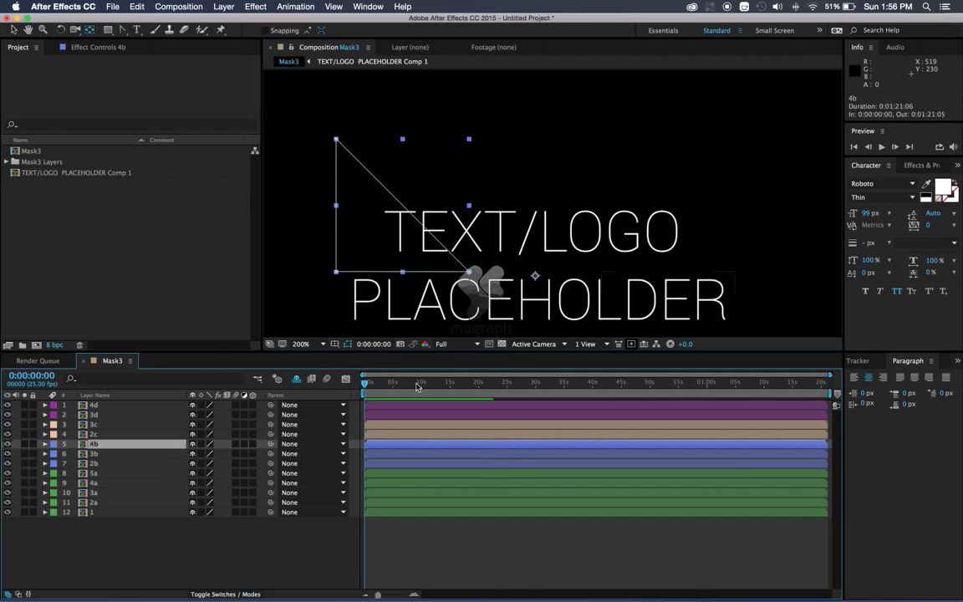
pyautogui.press('super+Up')
pyautogui.press('super+Up')
pyautogui.press('super+Up')
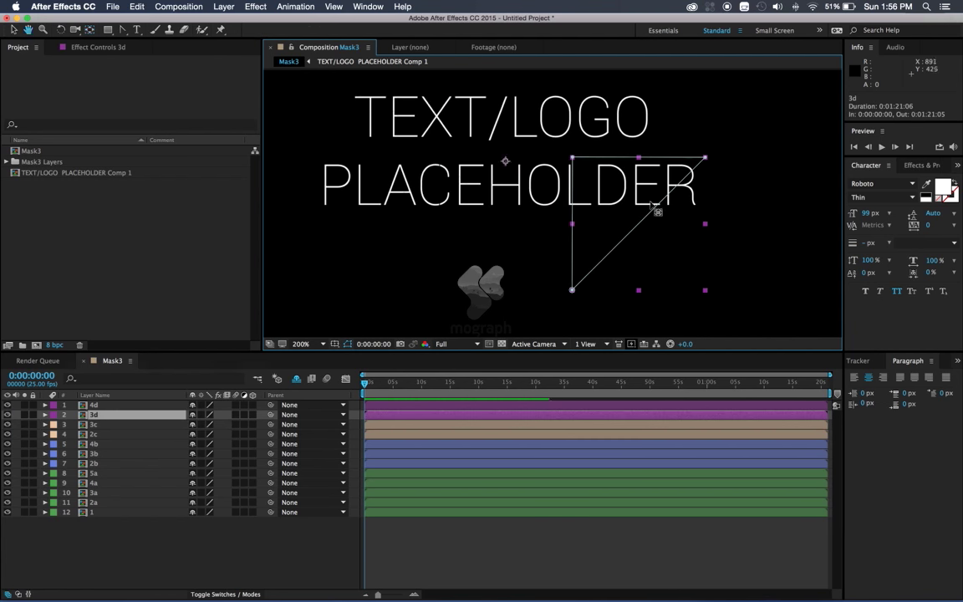
pyautogui.press('super+Up')
pyautogui.press(',')
pyautogui.press('super+shift+a')
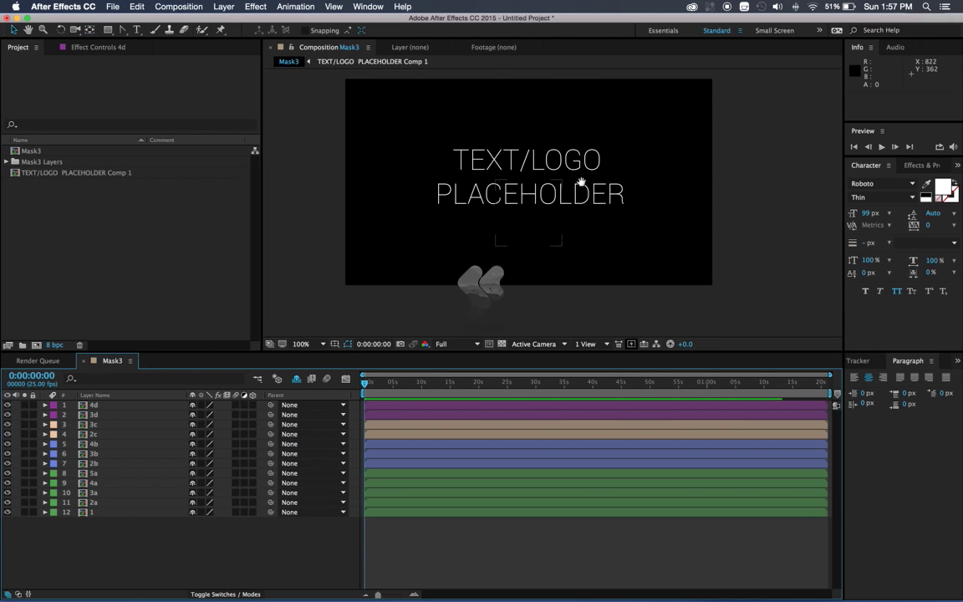
pyautogui.moveTo(476, 159); pyautogui.dragTo(504, 196)
pyautogui.click(108, 516)
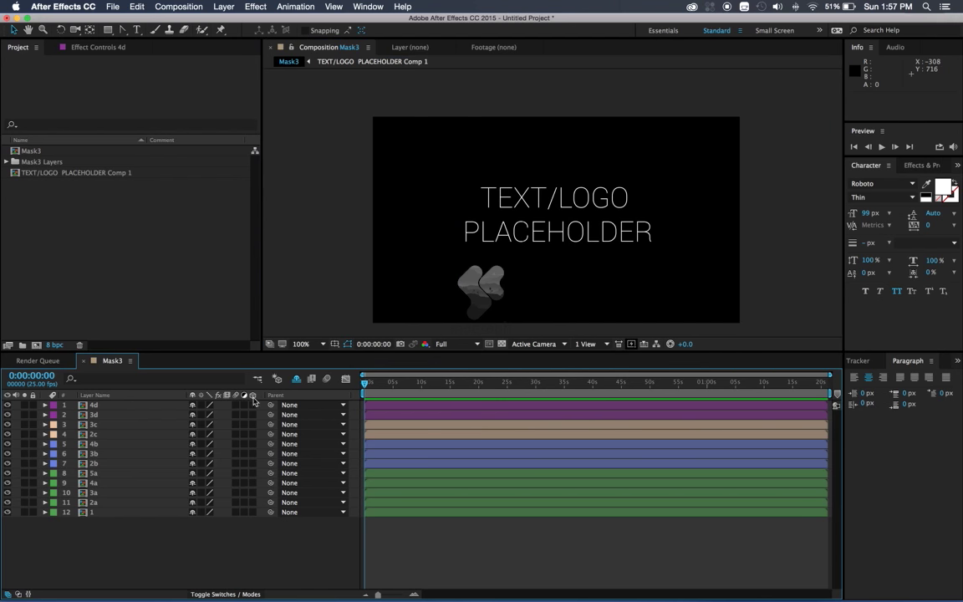
pyautogui.click(96, 407)
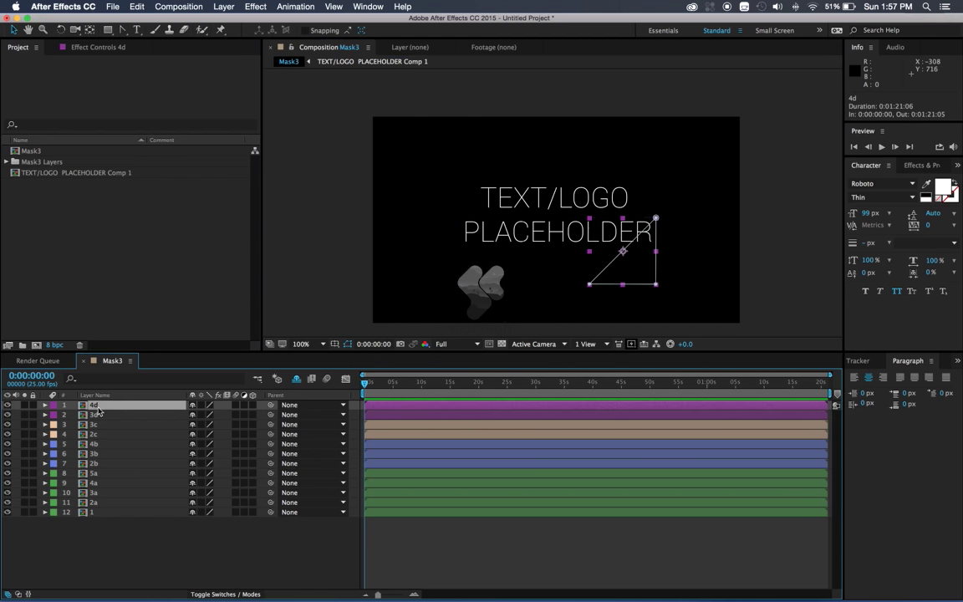
# - Turn on the 3D switch for all twelve layers, then select layer 1
pyautogui.keyDown('shift'); pyautogui.click(94, 512); pyautogui.keyUp('shift')
pyautogui.click(252, 512)
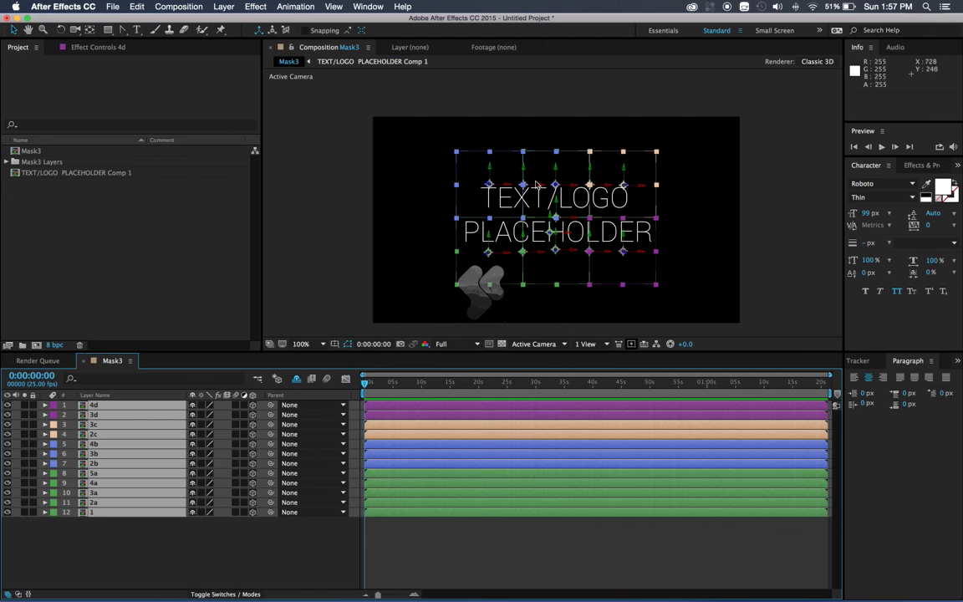
pyautogui.click(117, 520)
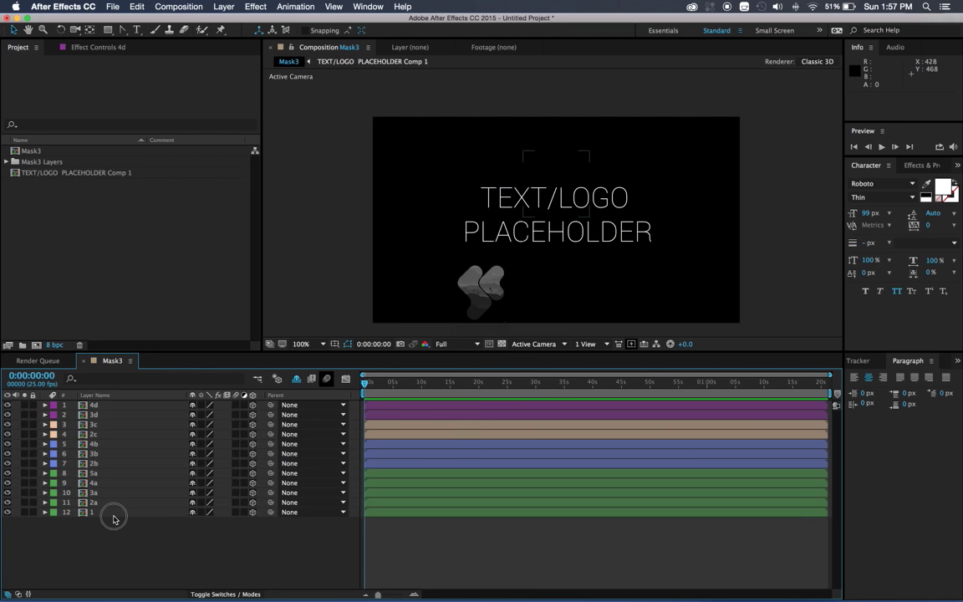
pyautogui.click(113, 512)
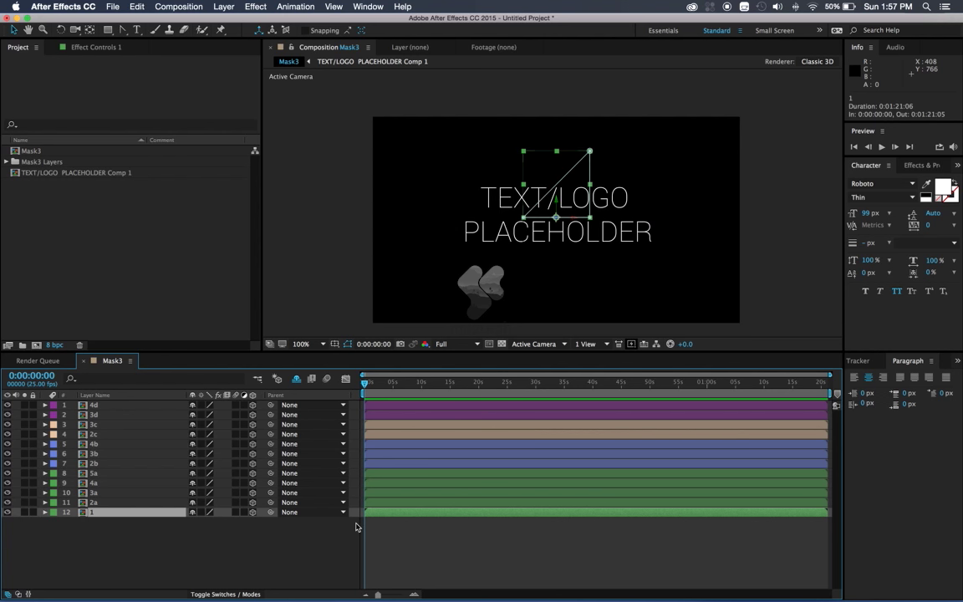
# - Keyframe layer 1's X Rotation at 180° on frame 0 and 0° on frame 10
pyautogui.press('r')
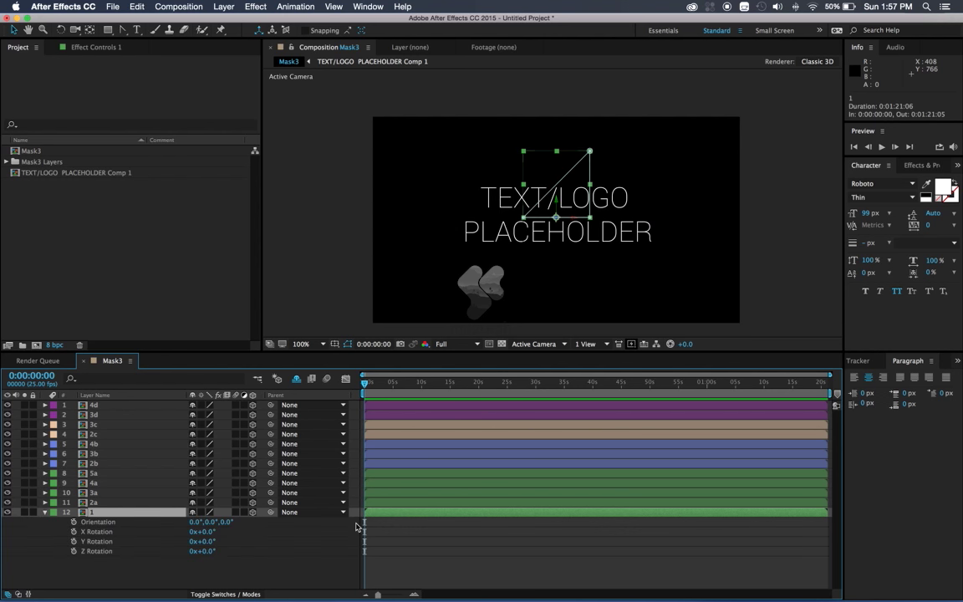
pyautogui.click(72, 531)
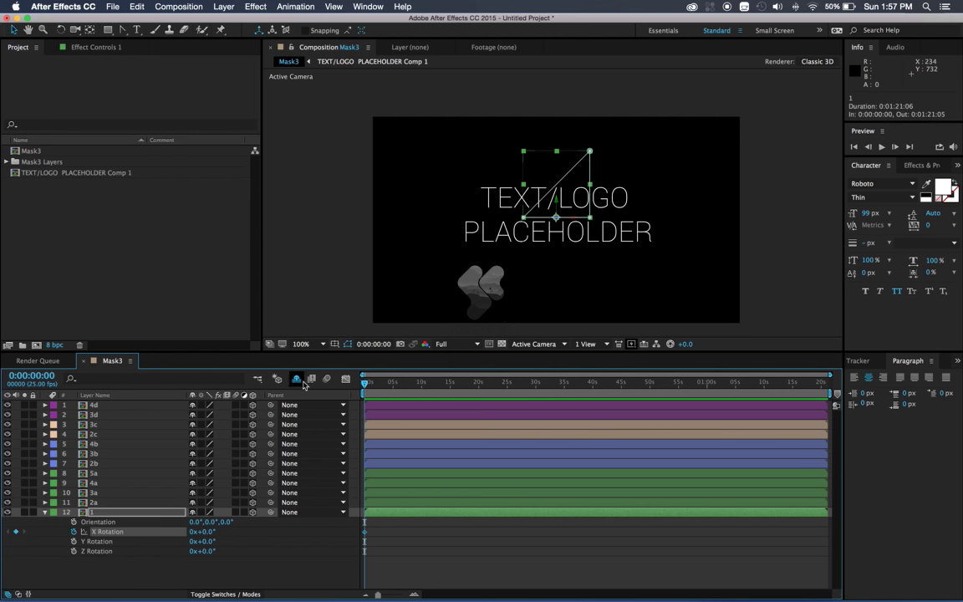
pyautogui.moveTo(200, 532); pyautogui.dragTo(190, 539)
pyautogui.hotkey('ctrl', 'z')
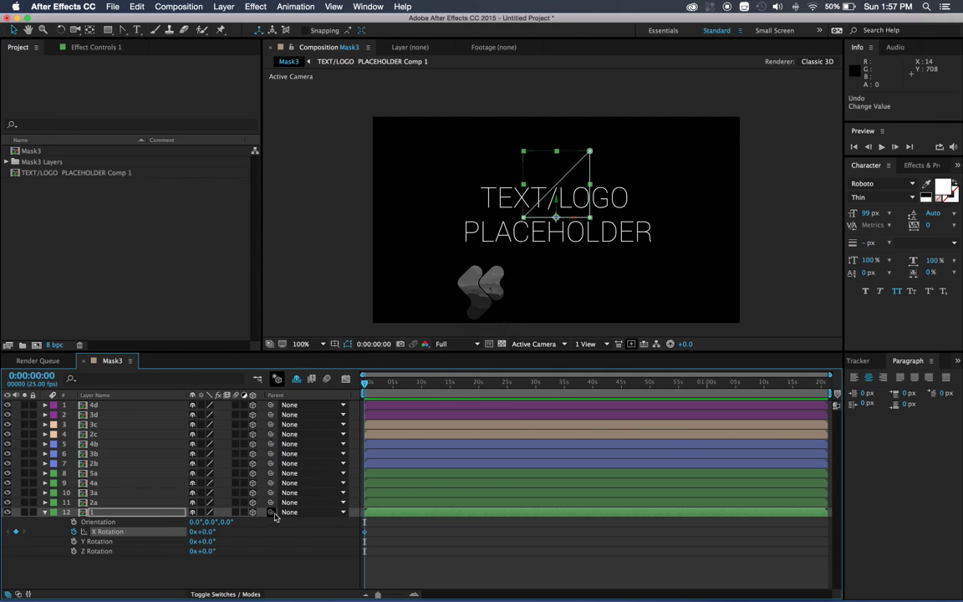
pyautogui.moveTo(377, 594); pyautogui.dragTo(401, 595)
pyautogui.press('=')
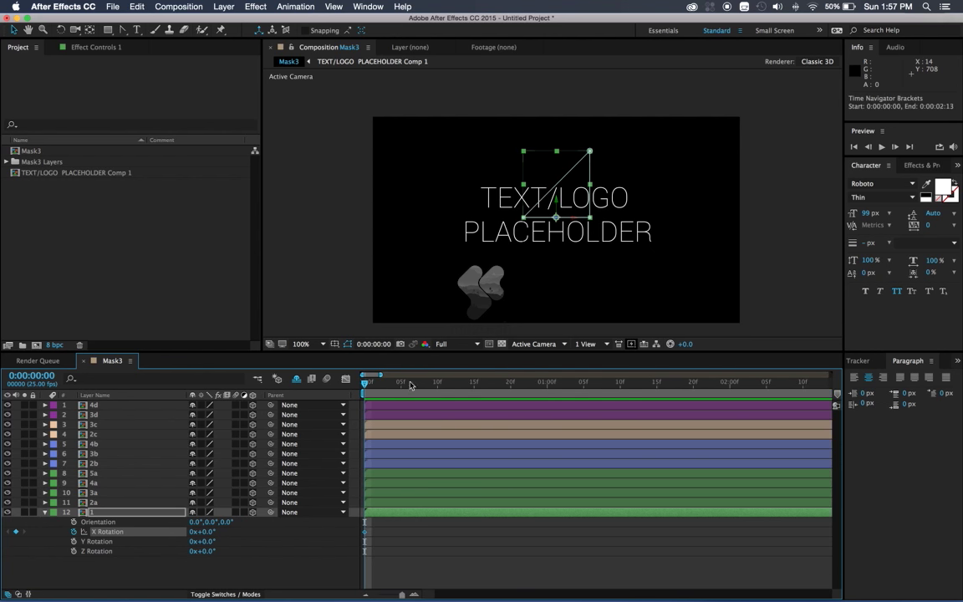
pyautogui.moveTo(365, 531); pyautogui.dragTo(436, 532)
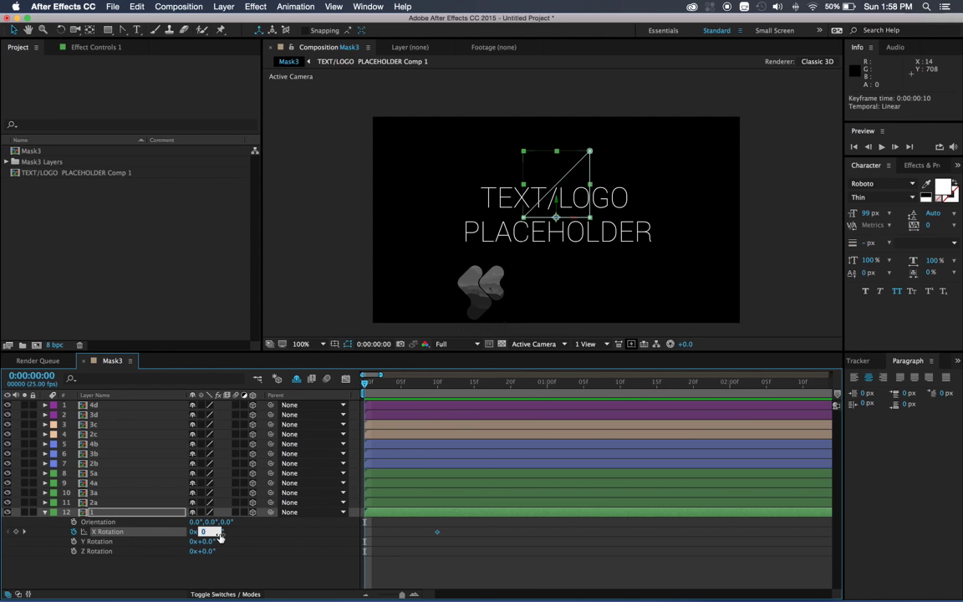
pyautogui.write('180')
pyautogui.press('Return')
pyautogui.click(401, 385)
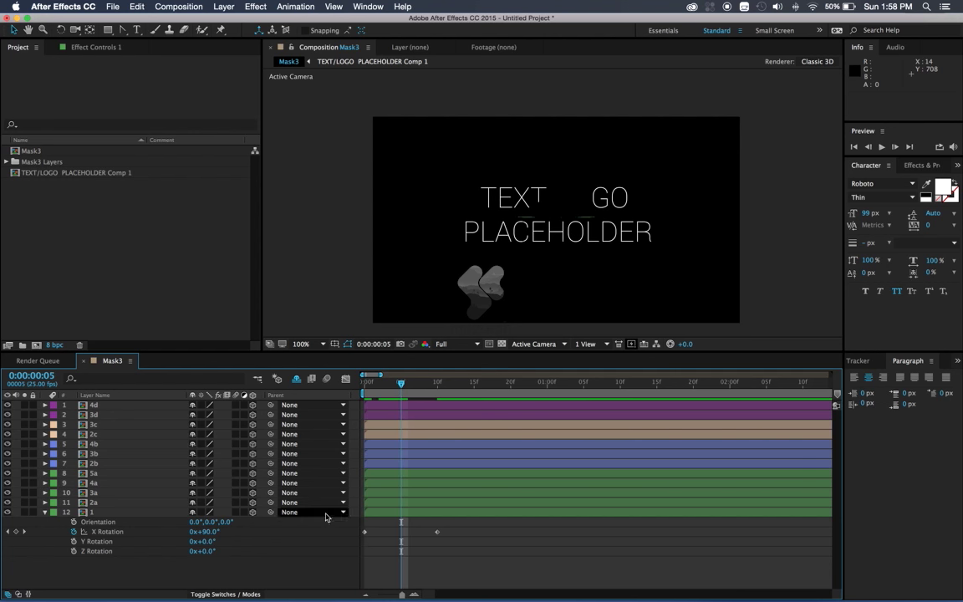
pyautogui.click(378, 512)
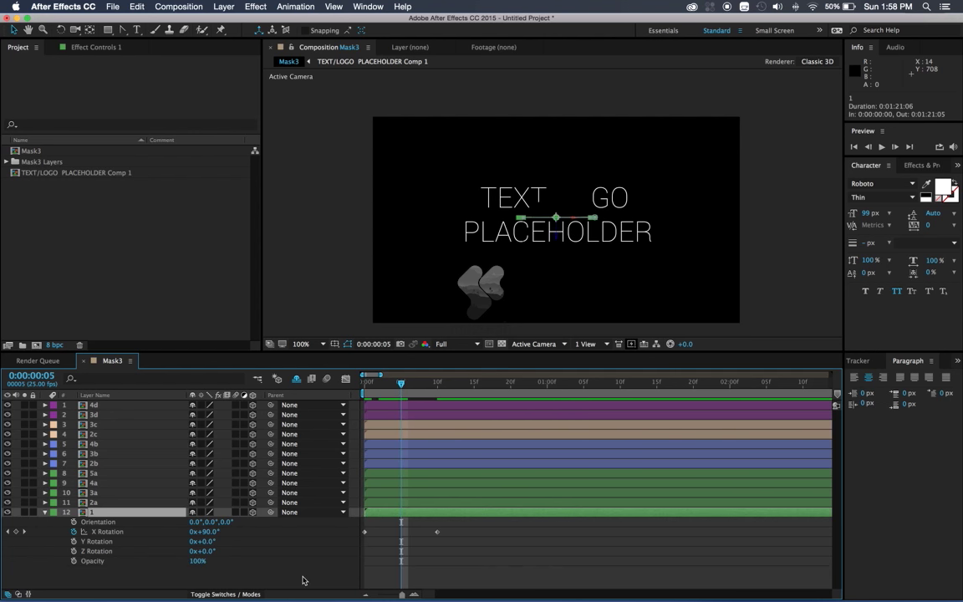
# - Keyframe layer 1's Opacity from 0% at frame 3 to 100% at frame 5
pyautogui.hotkey('alt', 'shift', 't')
pyautogui.moveTo(401, 383); pyautogui.dragTo(367, 392)
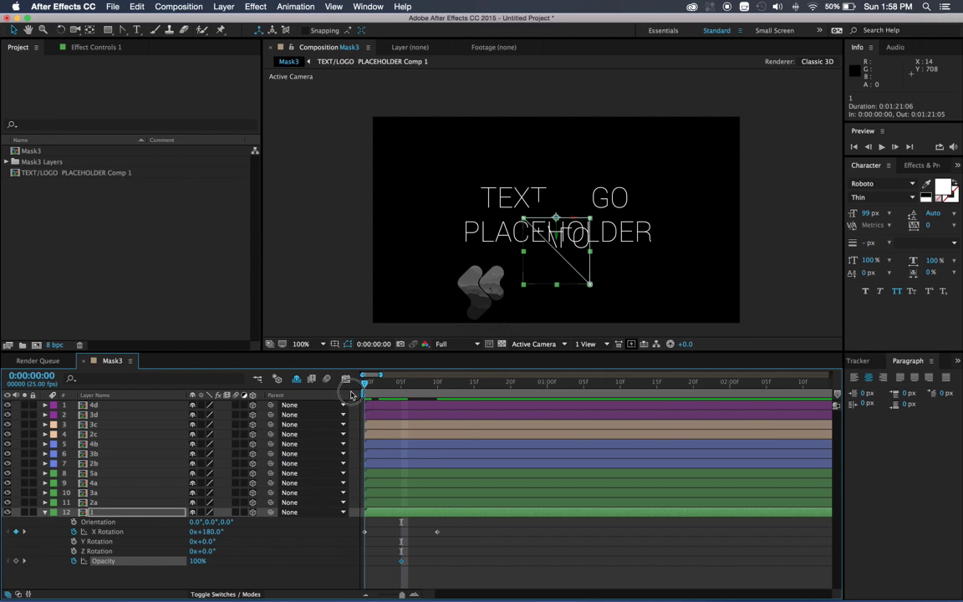
pyautogui.click(197, 561)
pyautogui.write('0')
pyautogui.press('Return')
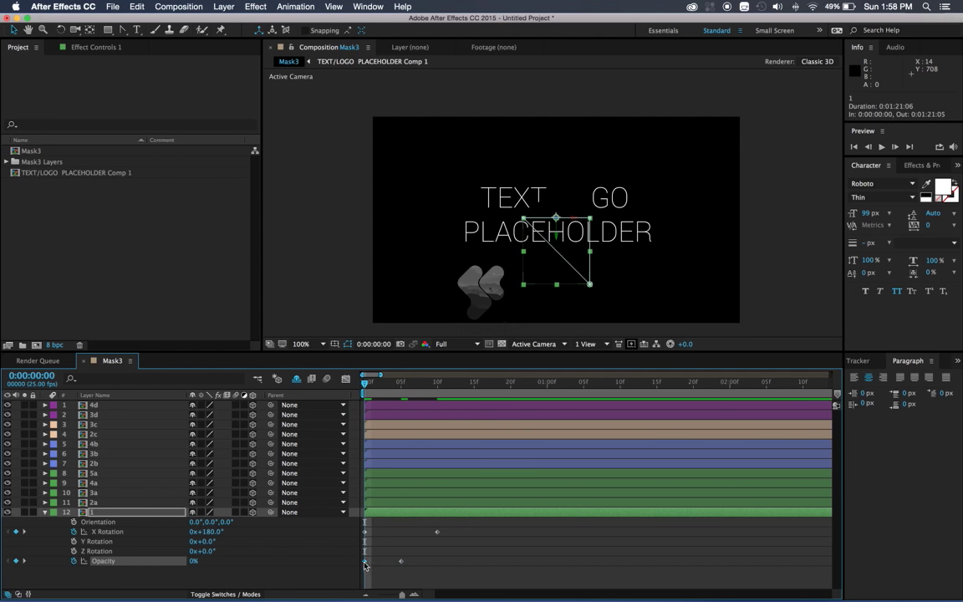
pyautogui.moveTo(364, 562); pyautogui.dragTo(394, 563)
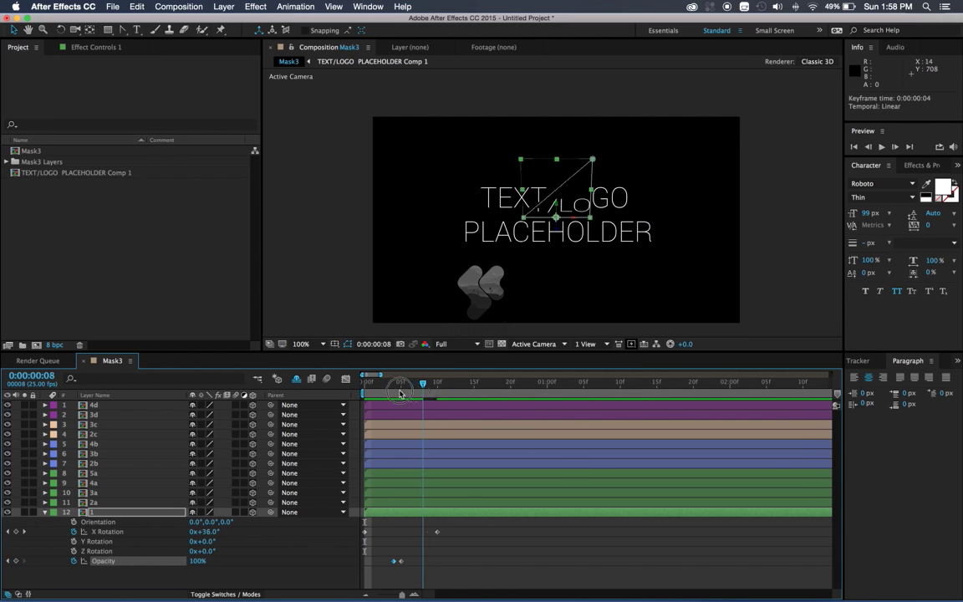
pyautogui.press('=')
pyautogui.press('=')
pyautogui.press('=')
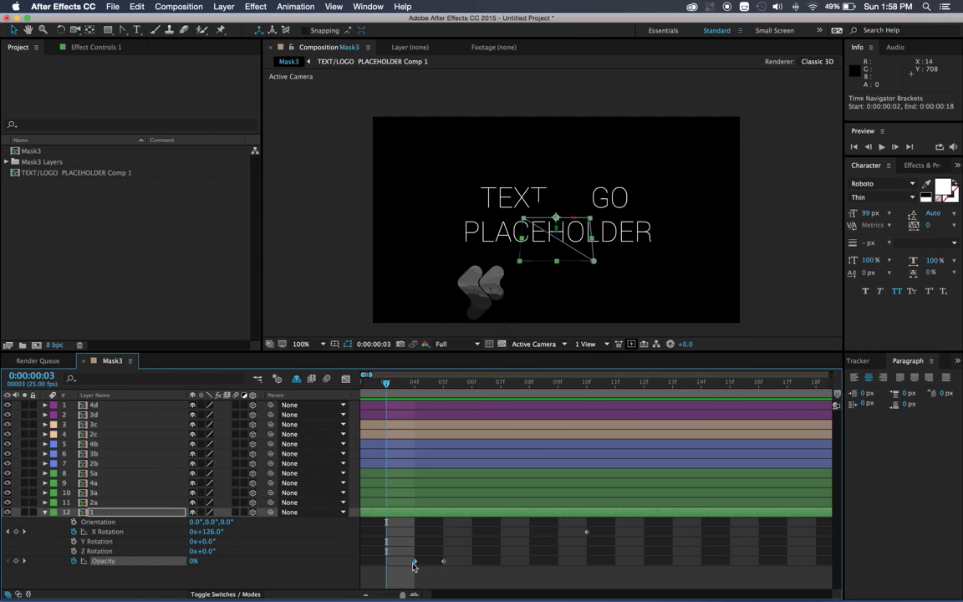
pyautogui.moveTo(414, 561); pyautogui.dragTo(386, 561)
pyautogui.press('-')
pyautogui.press('-')
pyautogui.press('-')
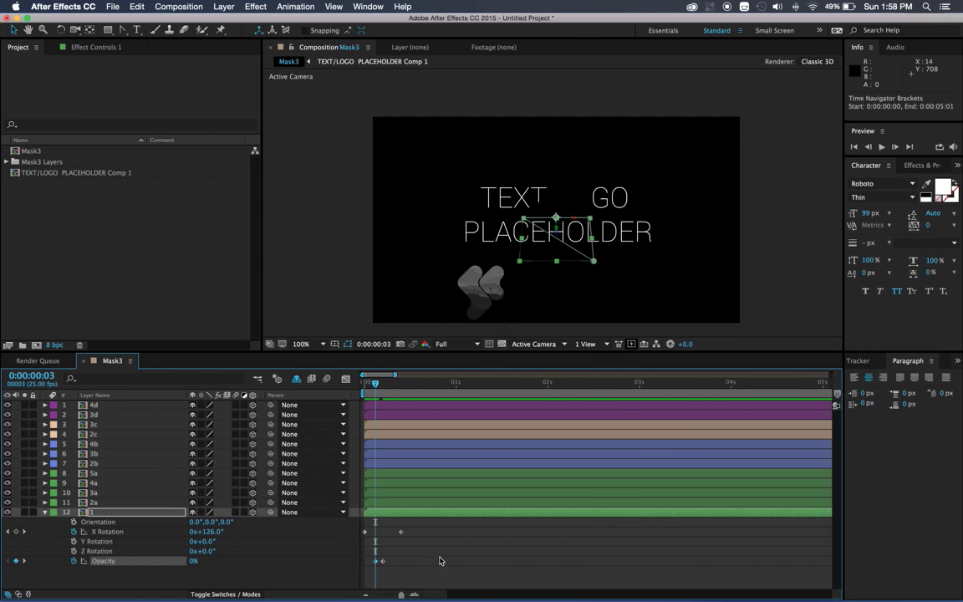
pyautogui.click(443, 571)
# - Select layer 2a and key its X Rotation, placing the end keyframe at frame 10
pyautogui.press('space')
pyautogui.click(483, 276)
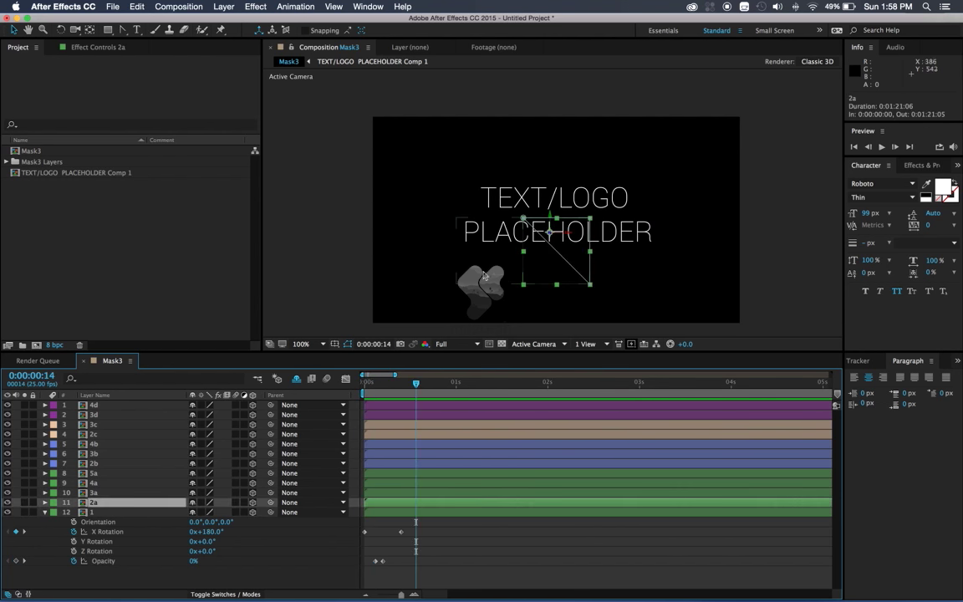
pyautogui.scroll(1, 551, 243)
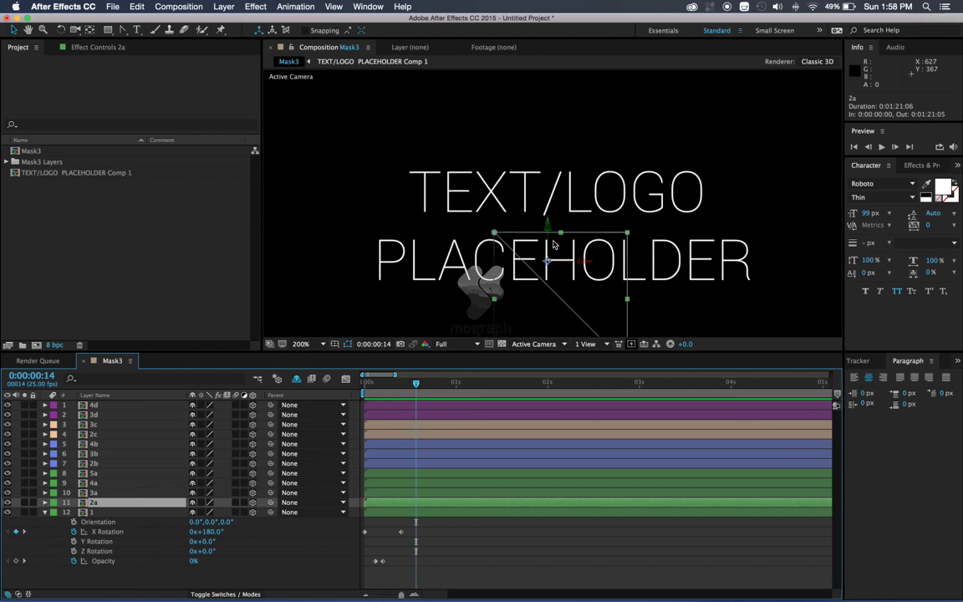
pyautogui.scroll(1, 552, 242)
pyautogui.scroll(1, 535, 243)
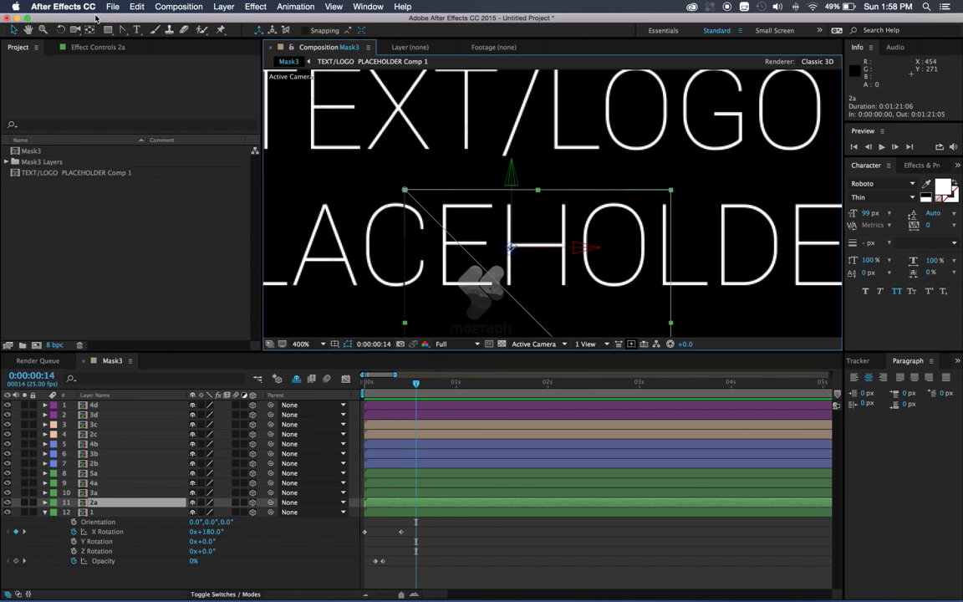
pyautogui.press(',')
pyautogui.press('r')
pyautogui.press('Home')
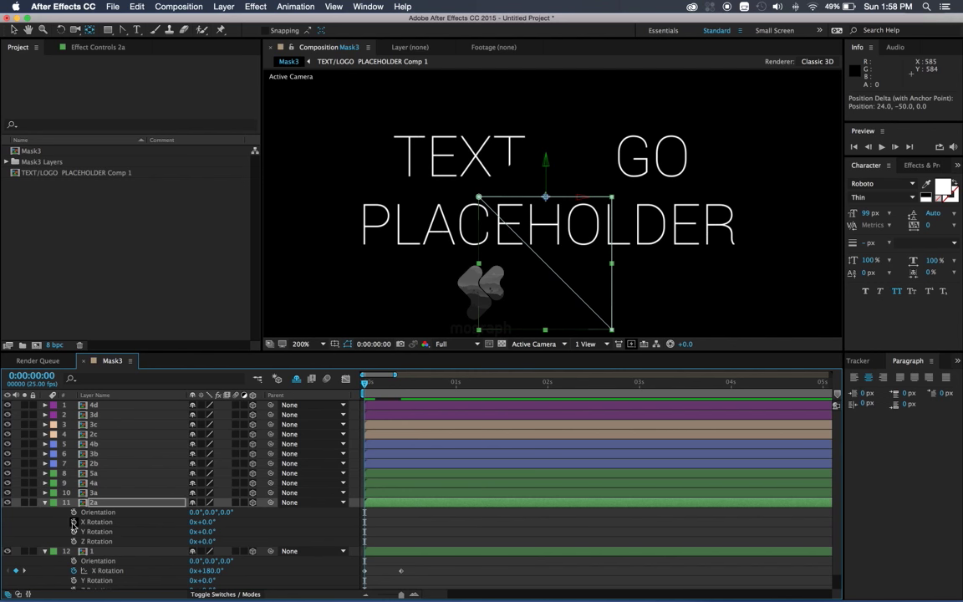
pyautogui.click(74, 521)
pyautogui.moveTo(364, 521); pyautogui.dragTo(400, 522)
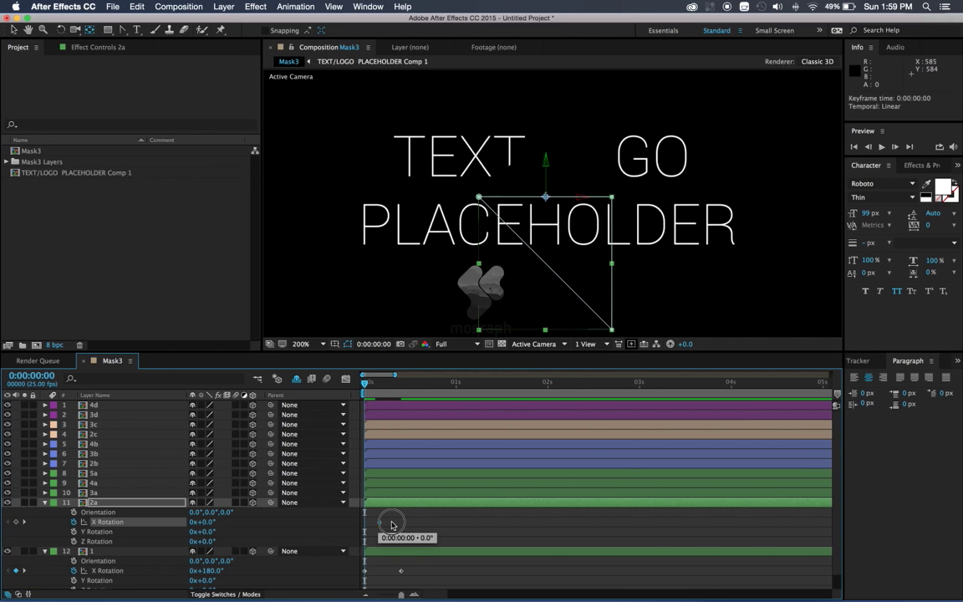
# - Set layer 2a's starting X Rotation to -180° at frame 0
pyautogui.press('=')
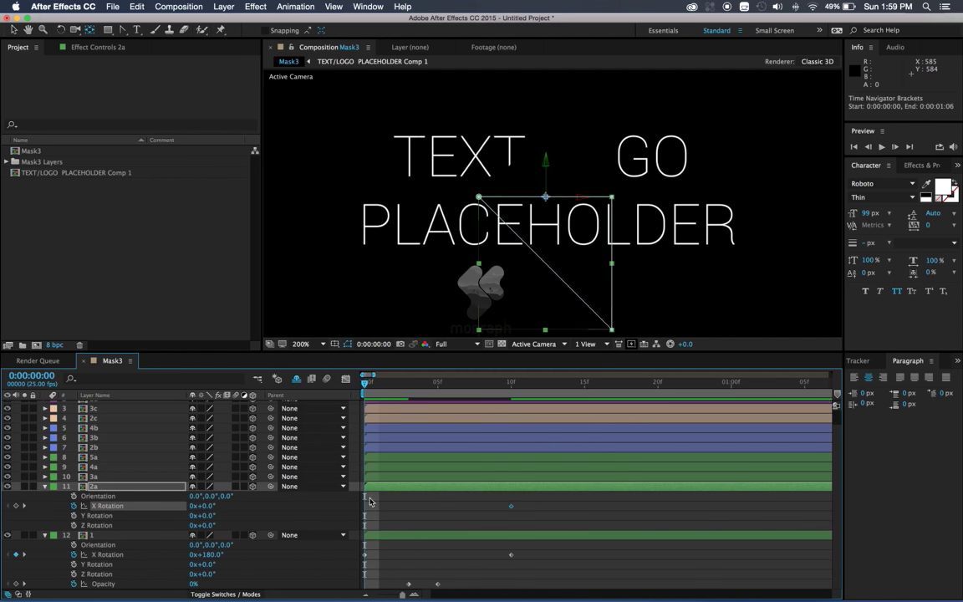
pyautogui.click(205, 505)
pyautogui.write('-90')
pyautogui.press('Return')
pyautogui.click(201, 508)
pyautogui.write('-180')
pyautogui.press('Return')
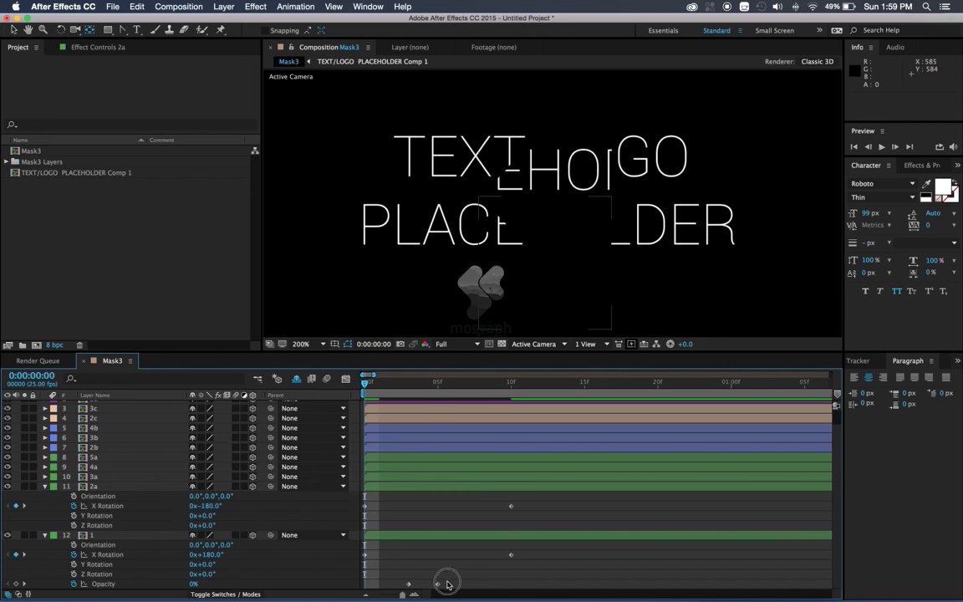
# - Copy layer 1's two Opacity keyframes and paste them onto layer 2a at frame 3
pyautogui.moveTo(441, 576); pyautogui.dragTo(393, 590)
pyautogui.click(411, 486)
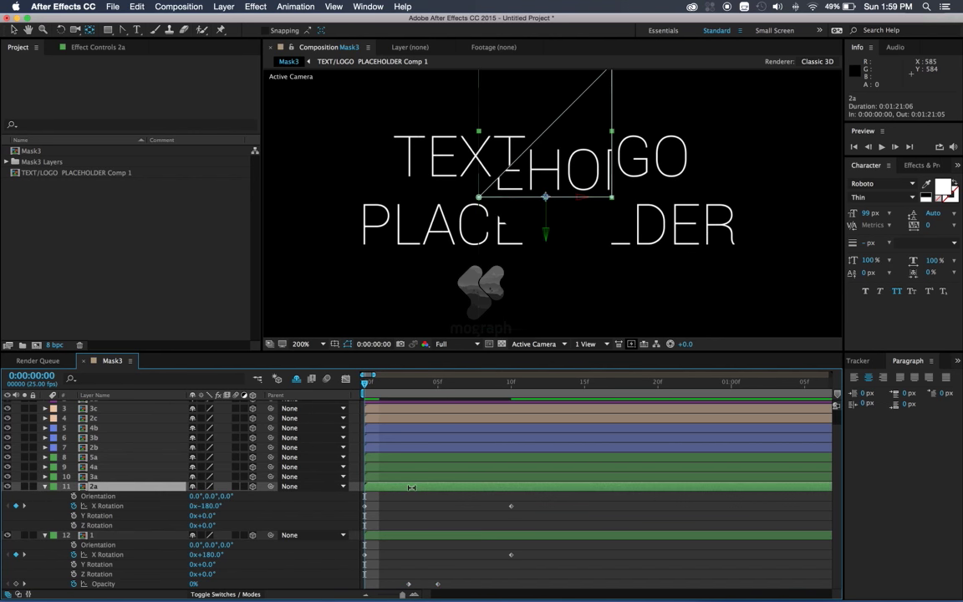
pyautogui.click(411, 477)
pyautogui.click(408, 382)
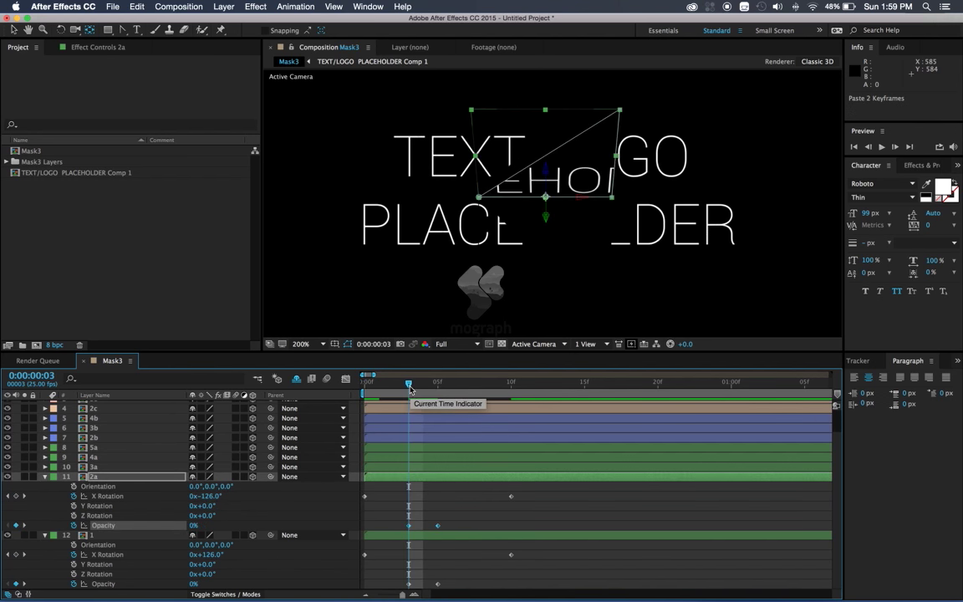
pyautogui.press('u')
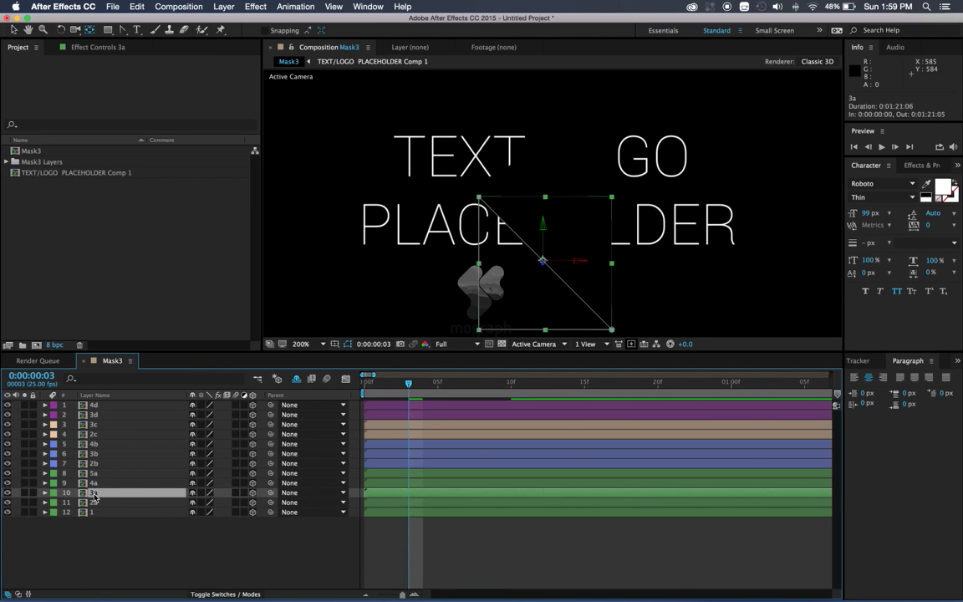
# - Set layer 3a's orientation to 315°
pyautogui.press('r')
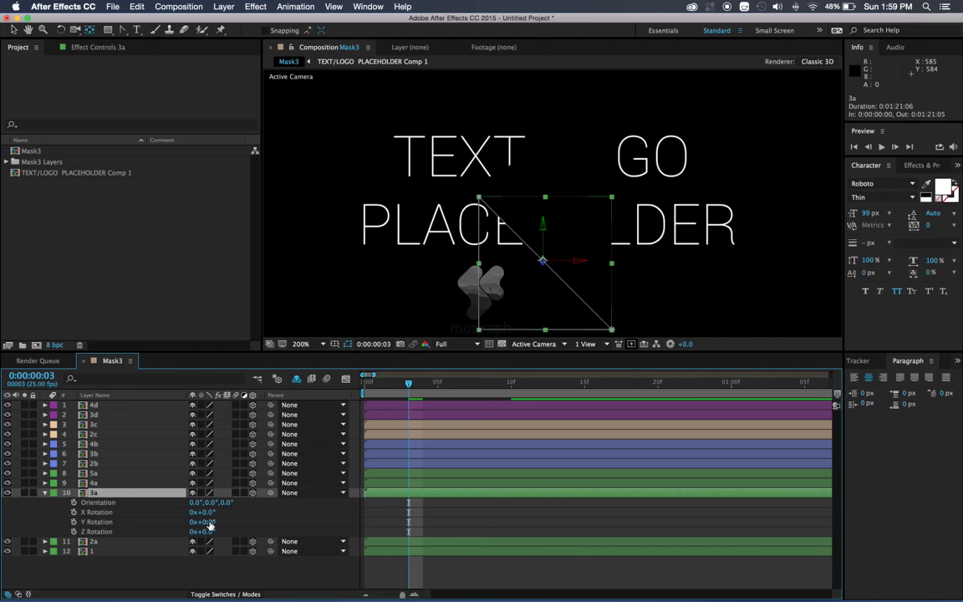
pyautogui.moveTo(201, 521); pyautogui.dragTo(215, 528)
pyautogui.press('super+z')
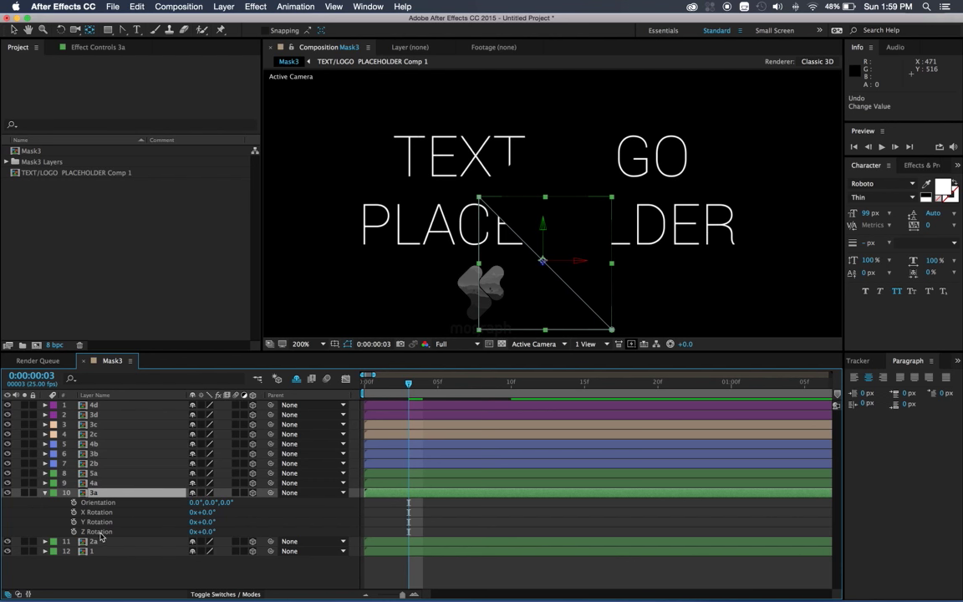
pyautogui.click(226, 502)
pyautogui.click(209, 535)
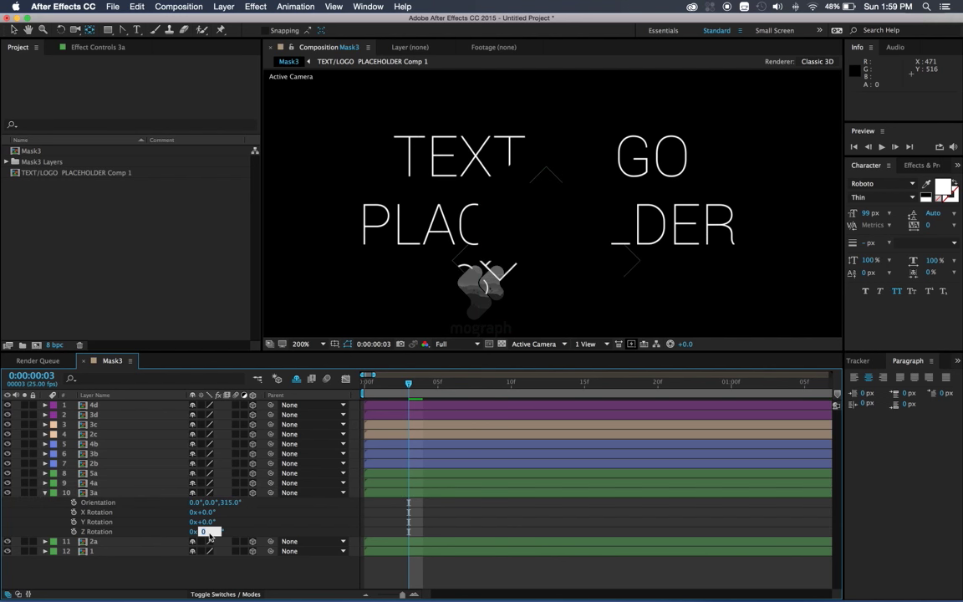
pyautogui.write('45')
# - Key layer 3a's Y Rotation at 0° on frame 10 and -180° at frame 0
pyautogui.moveTo(200, 522)
pyautogui.mouseDown()
pyautogui.moveTo(176, 532)
pyautogui.moveTo(242, 531)
pyautogui.mouseUp()
pyautogui.write('0')
pyautogui.press('Return')
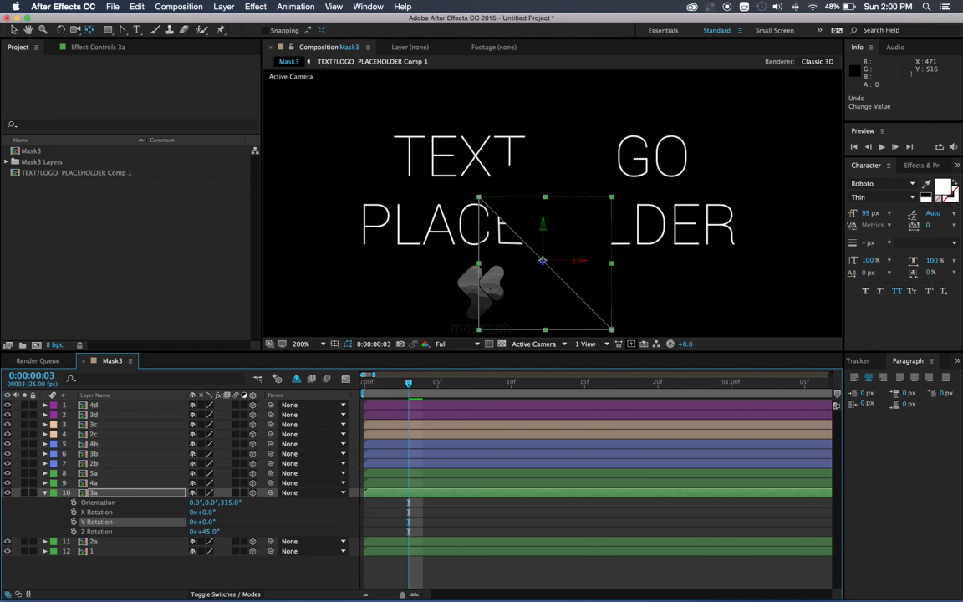
pyautogui.click(74, 521)
pyautogui.moveTo(408, 521); pyautogui.dragTo(510, 522)
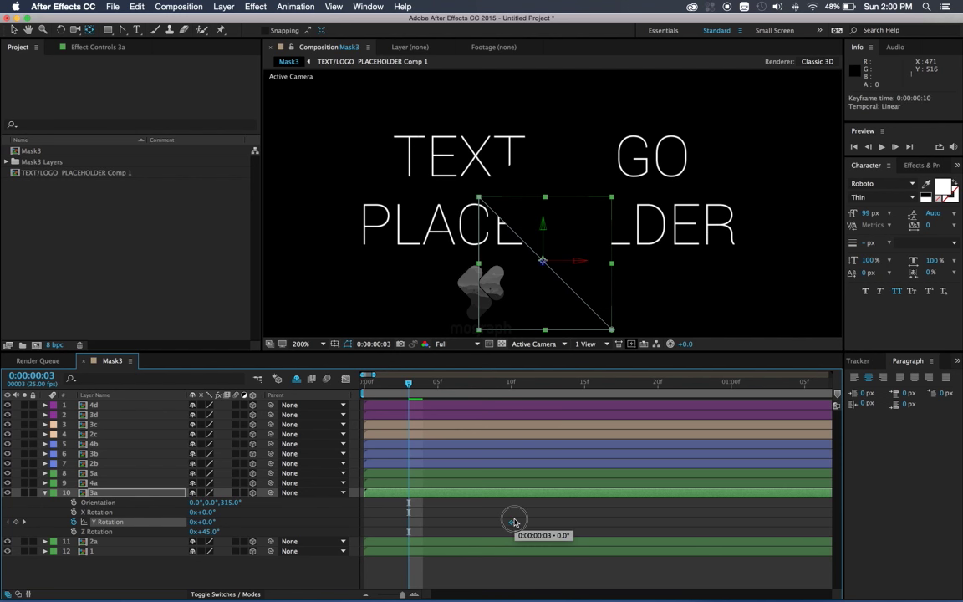
pyautogui.press('space')
pyautogui.write('-180')
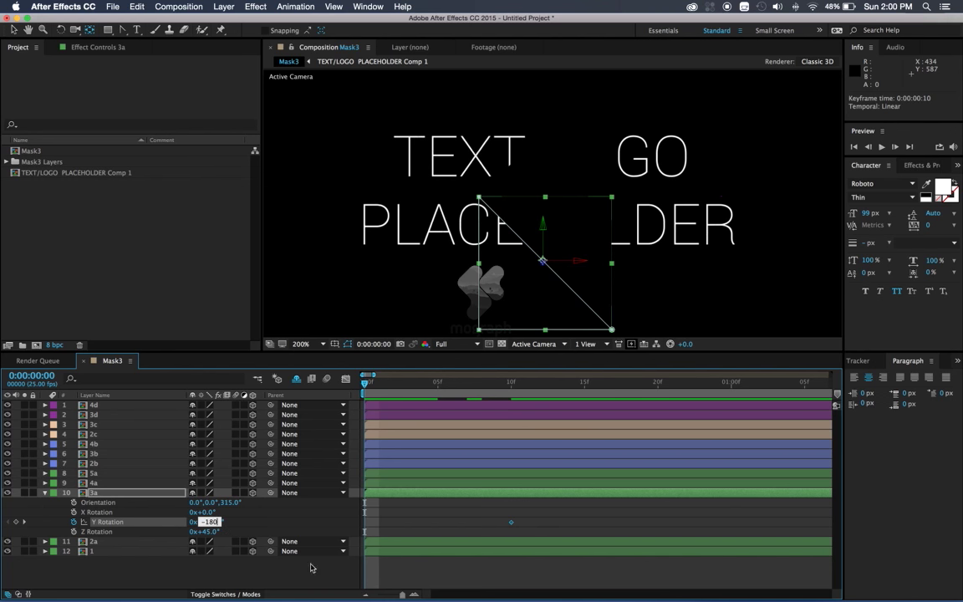
pyautogui.press('Return')
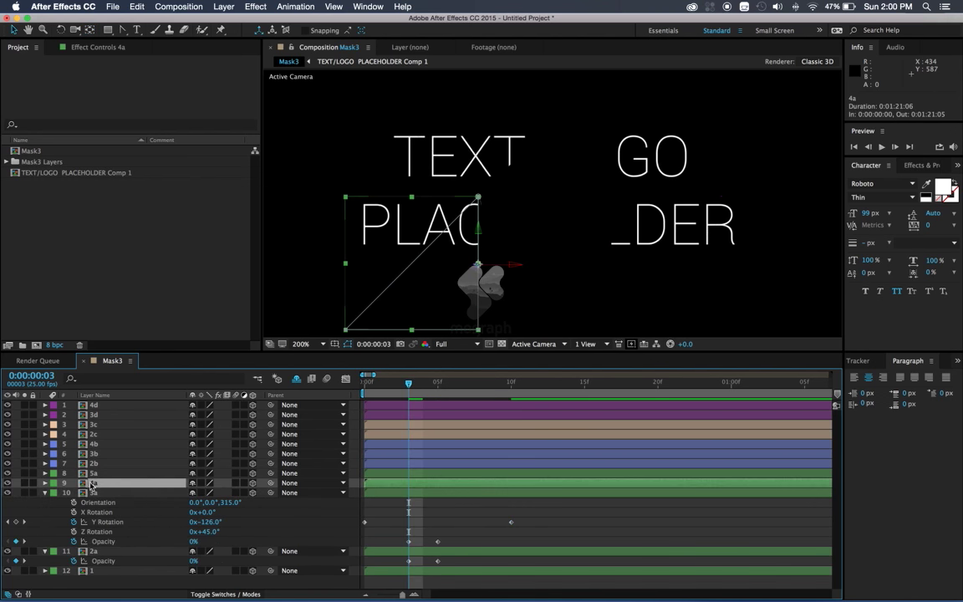
# - Give layer 5a a -180° Y Rotation at frame 0, flipping to its frame-10 keyframe
pyautogui.click(126, 473)
pyautogui.press('r')
pyautogui.press('k')
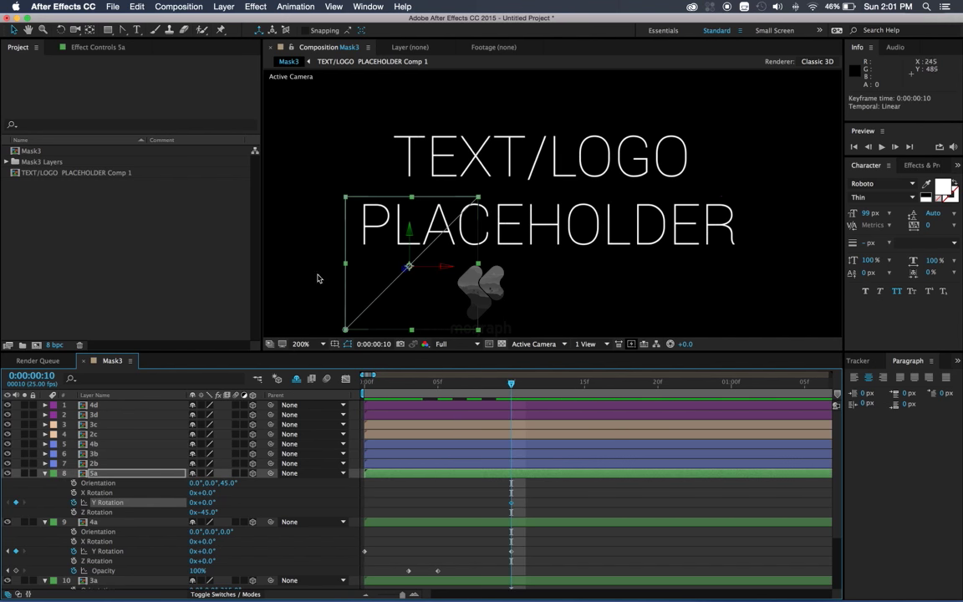
pyautogui.press('Home')
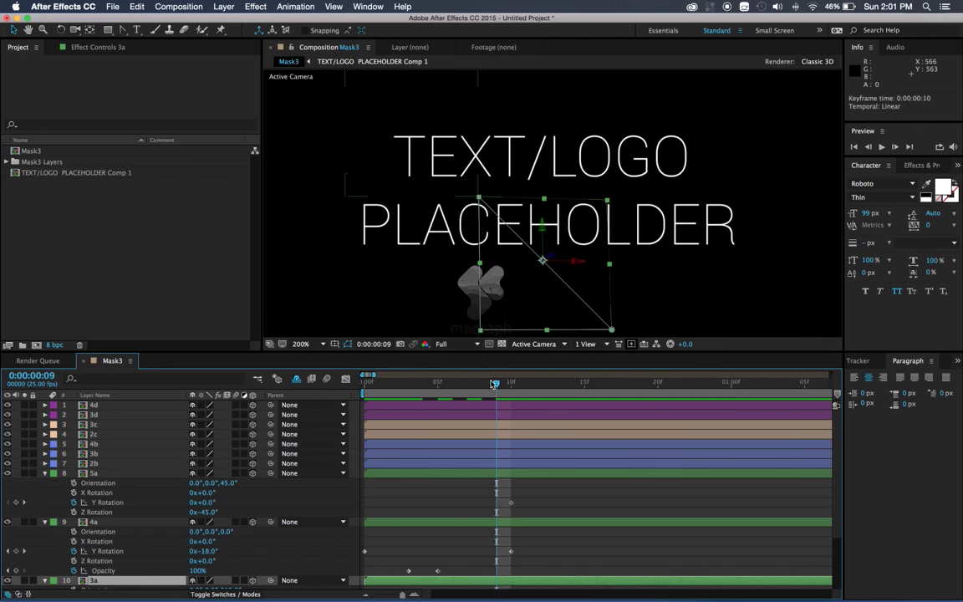
pyautogui.click(203, 501)
pyautogui.write('-180')
pyautogui.press('Return')
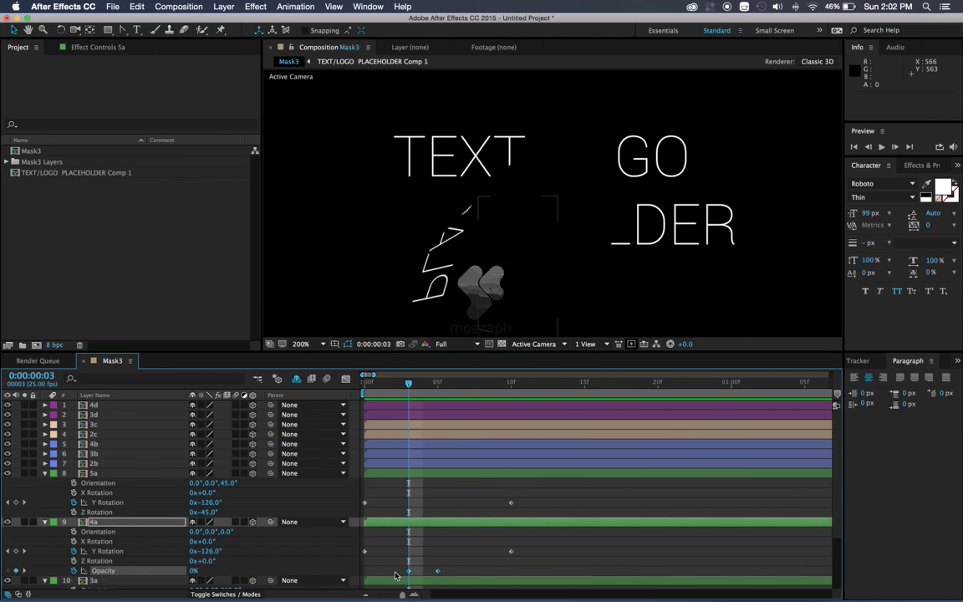
# - Add Y Rotation keyframes to layer 2b and check the reveal at frame 10
pyautogui.click(474, 271)
pyautogui.press('r')
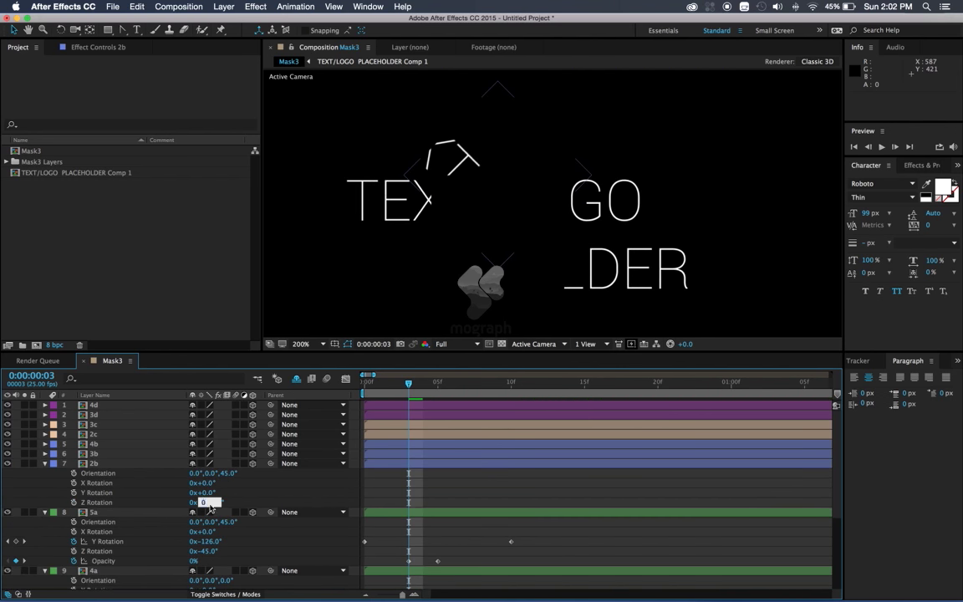
pyautogui.hotkey('ctrl', 'z')
pyautogui.click(493, 493)
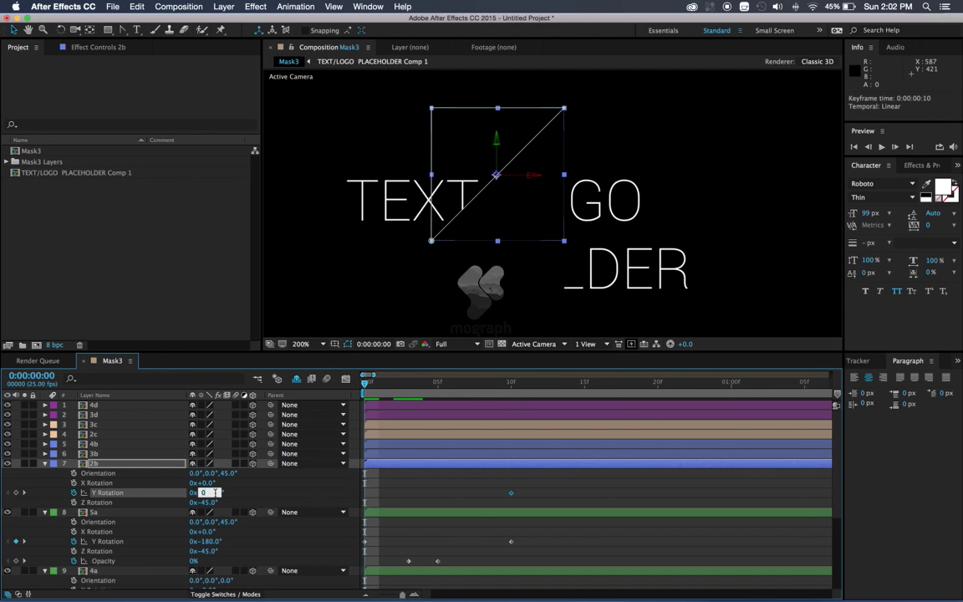
pyautogui.click(520, 393)
pyautogui.moveTo(523, 393); pyautogui.dragTo(408, 385)
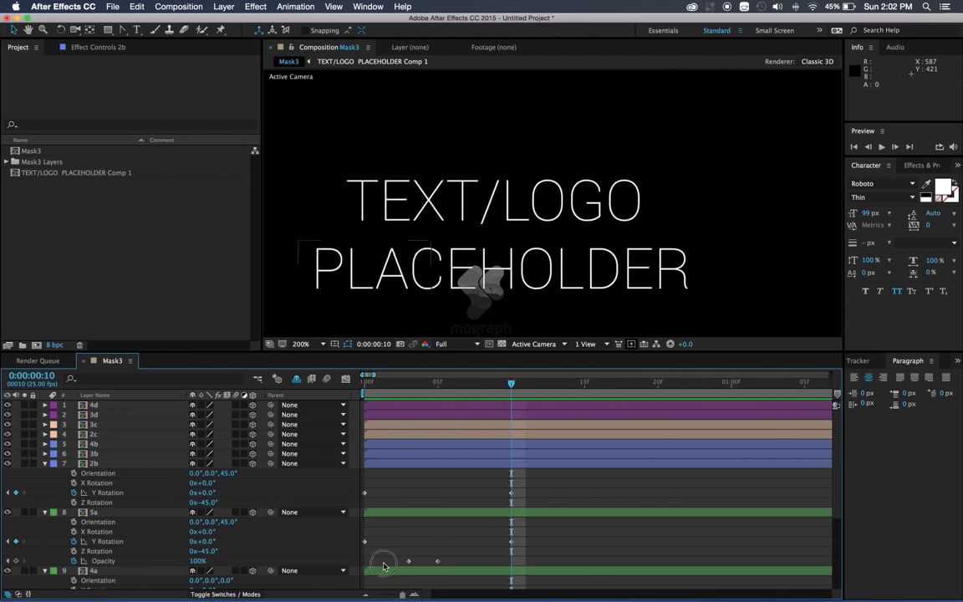
# - Key layer 3b's Y Rotation from 180° at frame 0 to 0° at frame 10
pyautogui.click(164, 453)
pyautogui.press('r')
pyautogui.click(201, 483)
pyautogui.write('180')
pyautogui.press('Return')
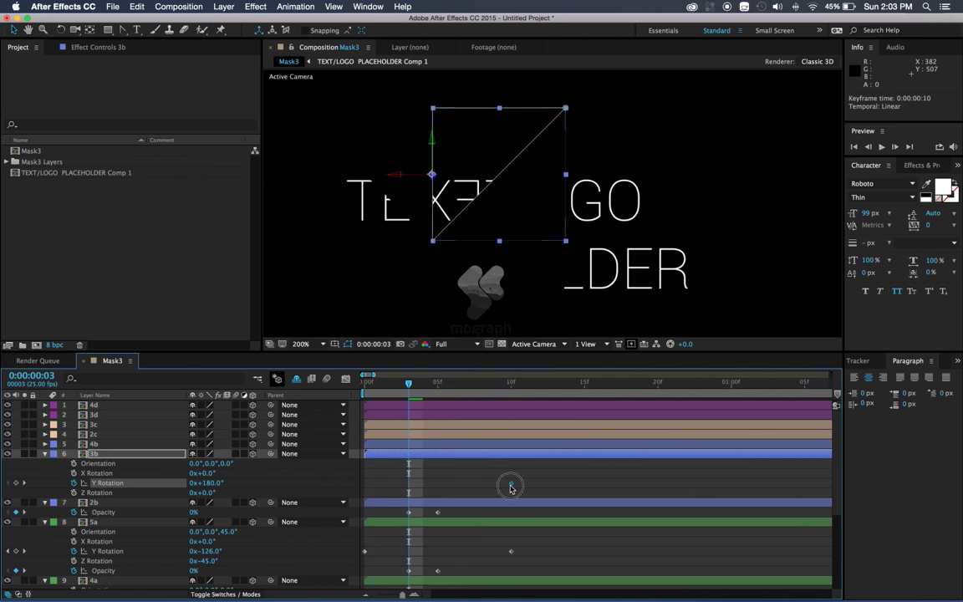
pyautogui.press('Home')
pyautogui.click(75, 483)
pyautogui.click(517, 393)
pyautogui.click(200, 483)
pyautogui.write('0')
pyautogui.click(92, 444)
pyautogui.press('r')
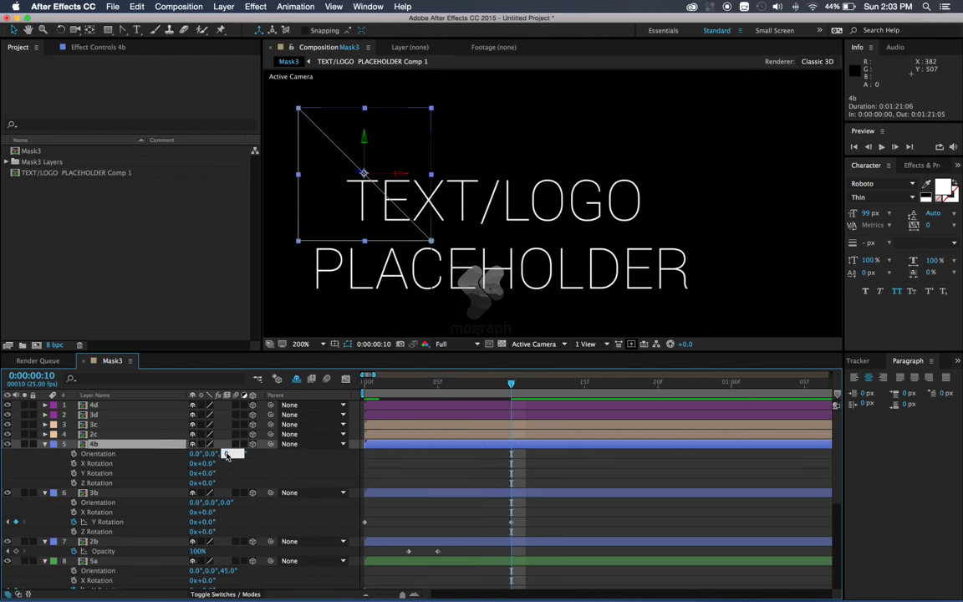
# - Paste the Y Rotation flip keyframes onto layers 4b and 2c
pyautogui.moveTo(204, 473); pyautogui.dragTo(155, 480)
pyautogui.press('Home')
pyautogui.press('super+v')
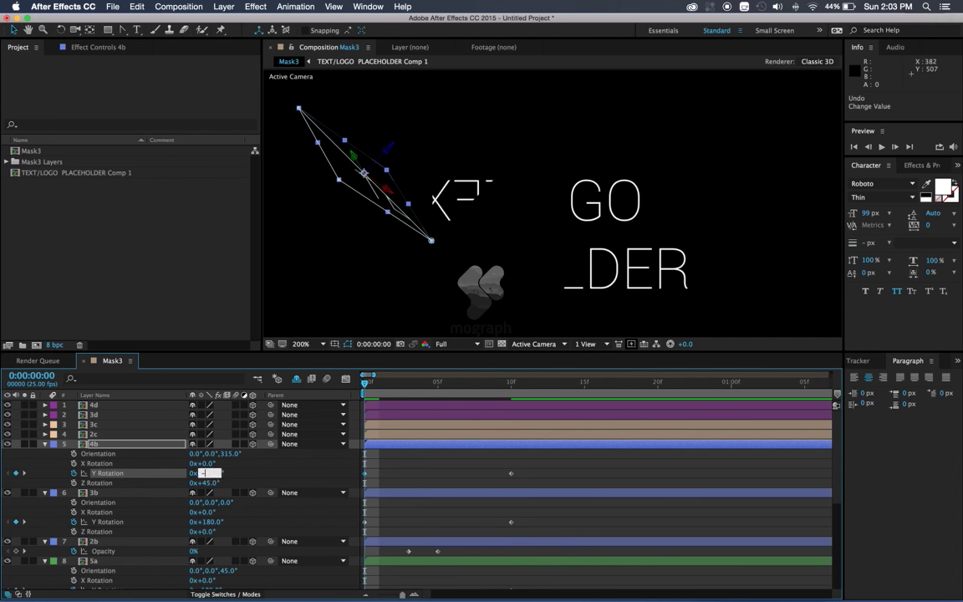
pyautogui.click(409, 384)
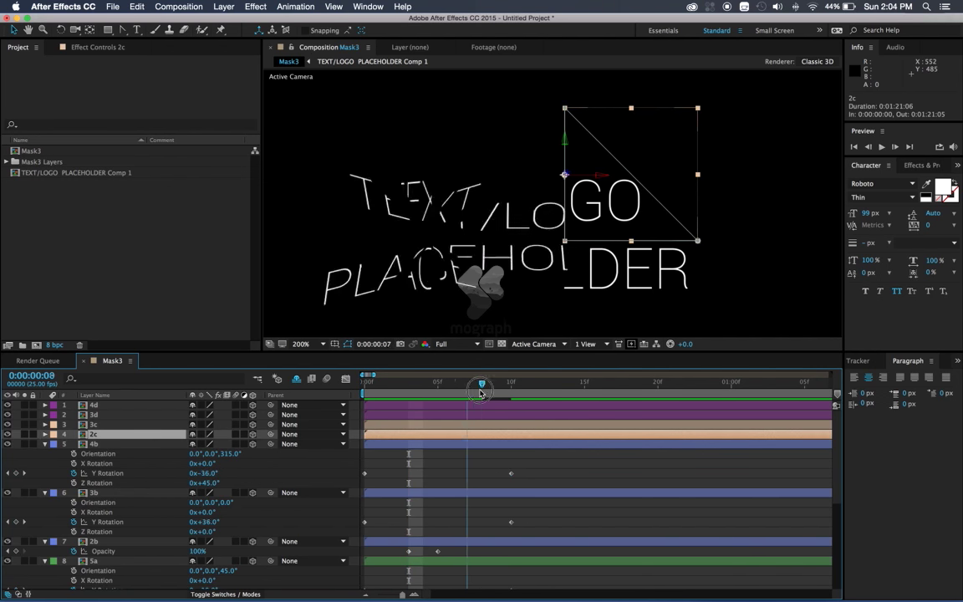
pyautogui.click(92, 434)
pyautogui.press('r')
pyautogui.press('Home')
pyautogui.click(107, 463)
pyautogui.press('super+v')
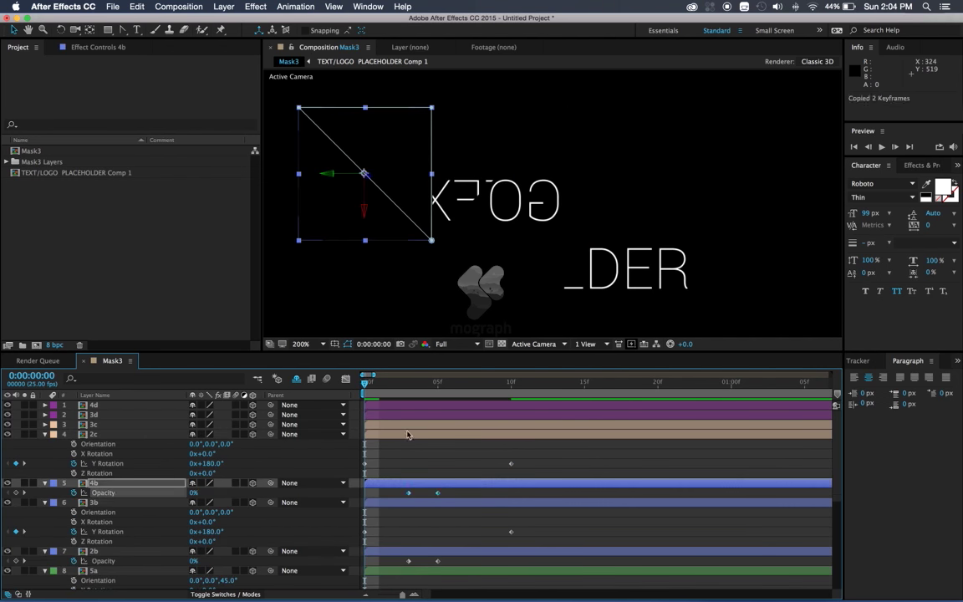
# - Paste the Y Rotation flip keyframes onto layers 3c and 3d
pyautogui.click(408, 384)
pyautogui.click(92, 423)
pyautogui.press('r')
pyautogui.press('Home')
pyautogui.click(107, 453)
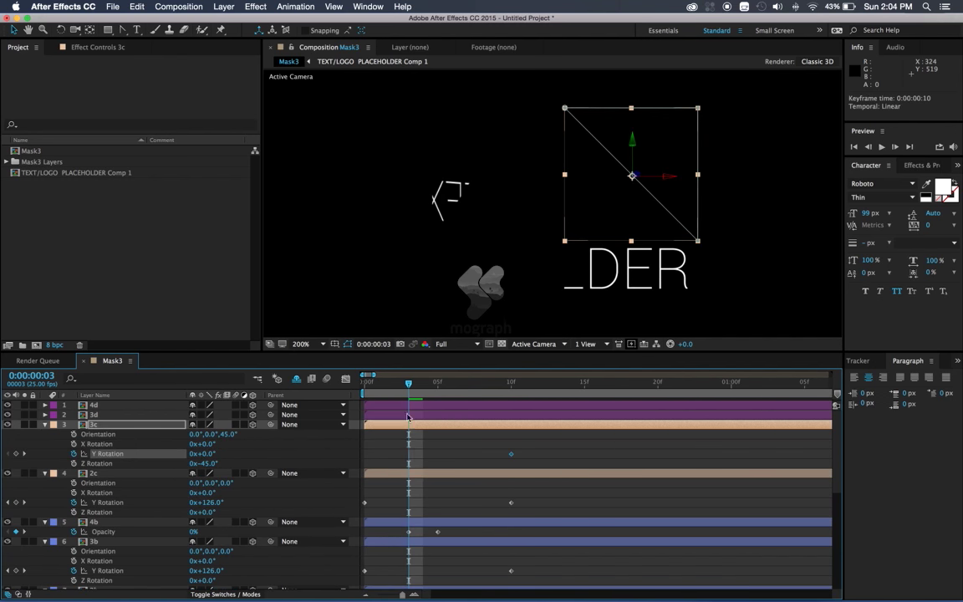
pyautogui.press('super+v')
pyautogui.click(372, 389)
pyautogui.click(93, 415)
pyautogui.press('r')
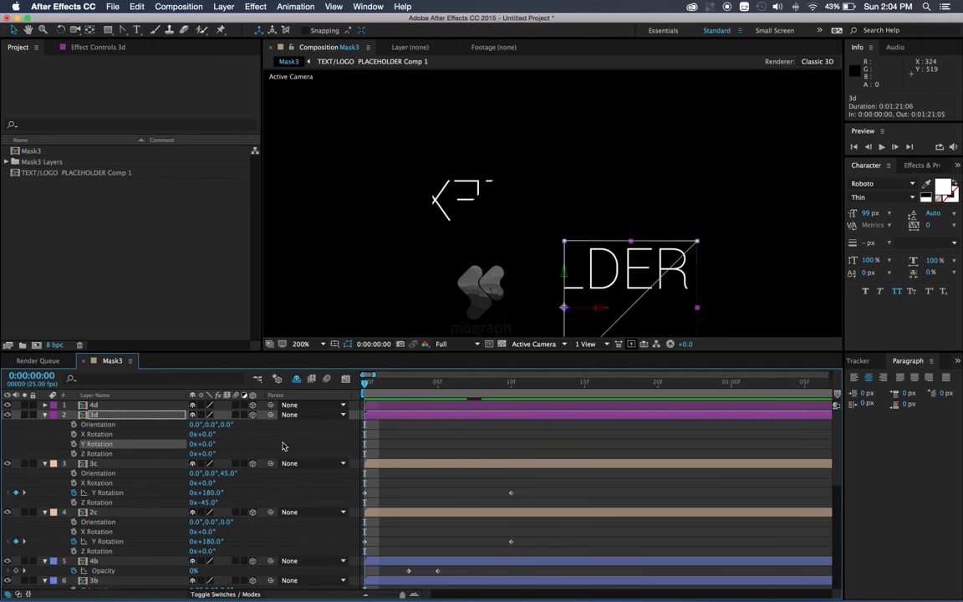
pyautogui.click(510, 443)
pyautogui.press('super+v')
# - Paste the Y Rotation flip keyframes onto layer 4d
pyautogui.click(94, 404)
pyautogui.press('r')
pyautogui.moveTo(535, 386); pyautogui.dragTo(513, 393)
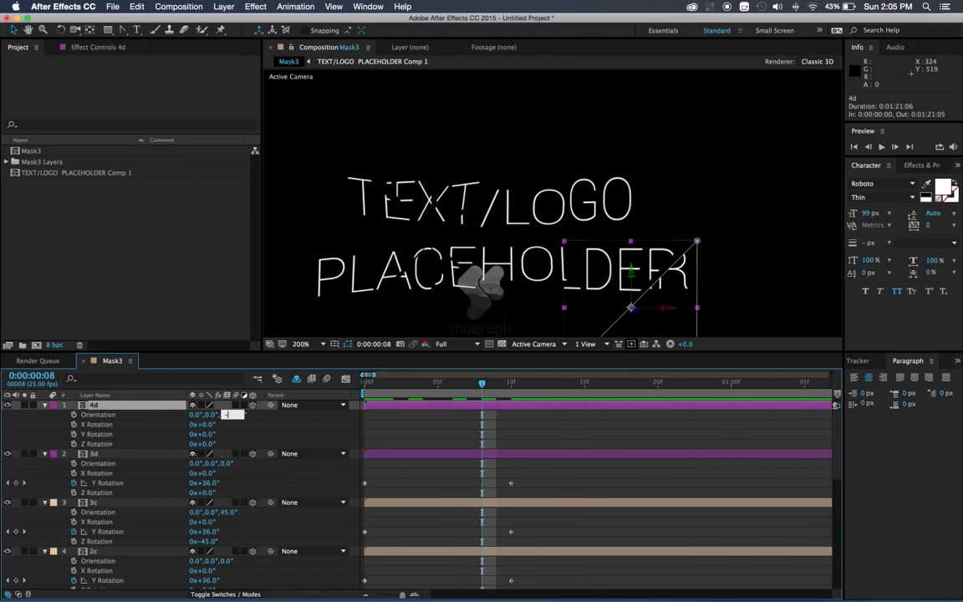
pyautogui.press('Home')
pyautogui.click(107, 434)
pyautogui.press('super+v')
# - Paste the opacity fade keyframes onto the layers at frame 3
pyautogui.press('space')
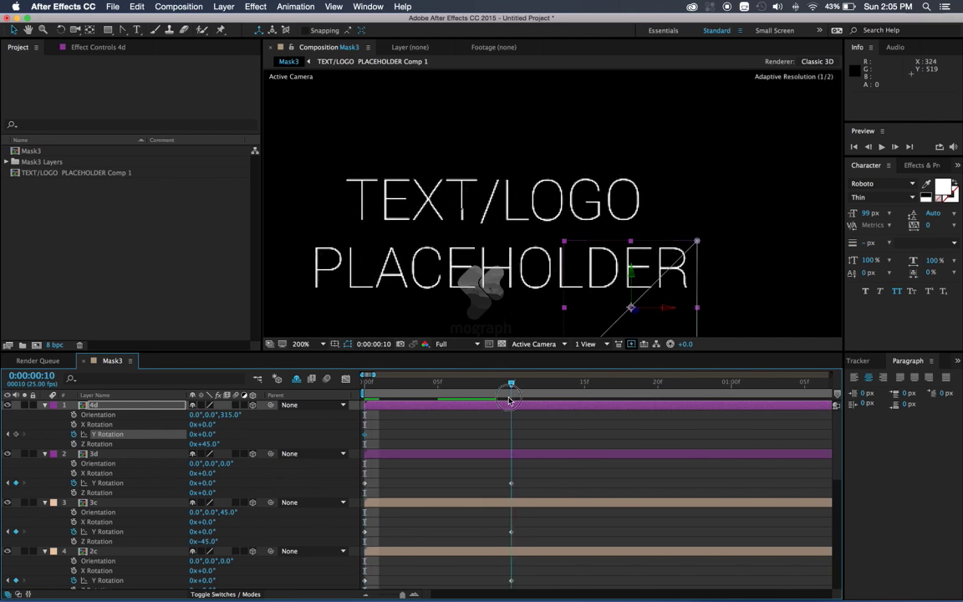
pyautogui.press('space')
pyautogui.press('super+v')
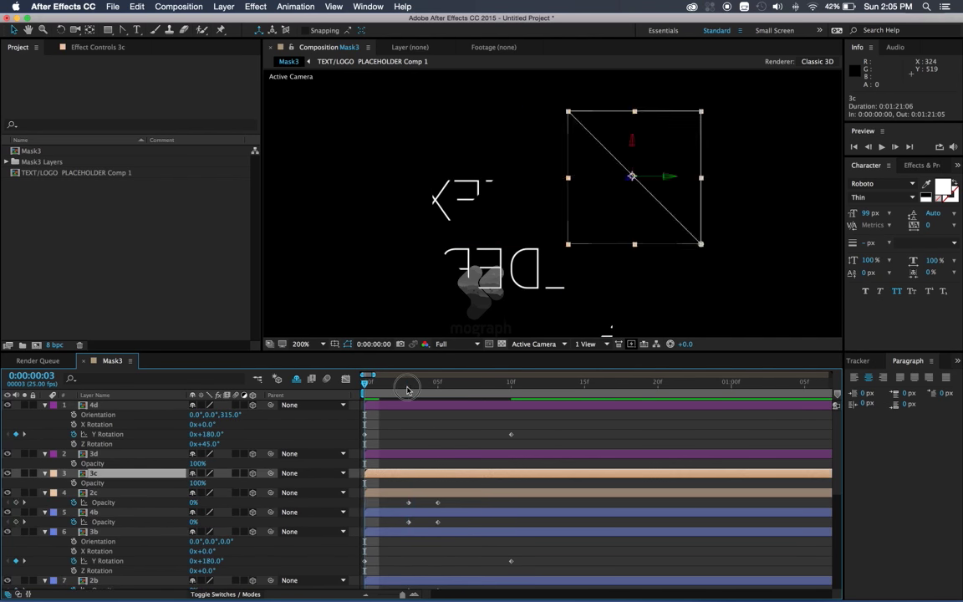
pyautogui.moveTo(366, 386); pyautogui.dragTo(408, 386)
# - Finish the opacity fades, recentre the composition, and collapse all twelve layers' properties
pyautogui.press('t')
pyautogui.scroll(-4, 580, 253)
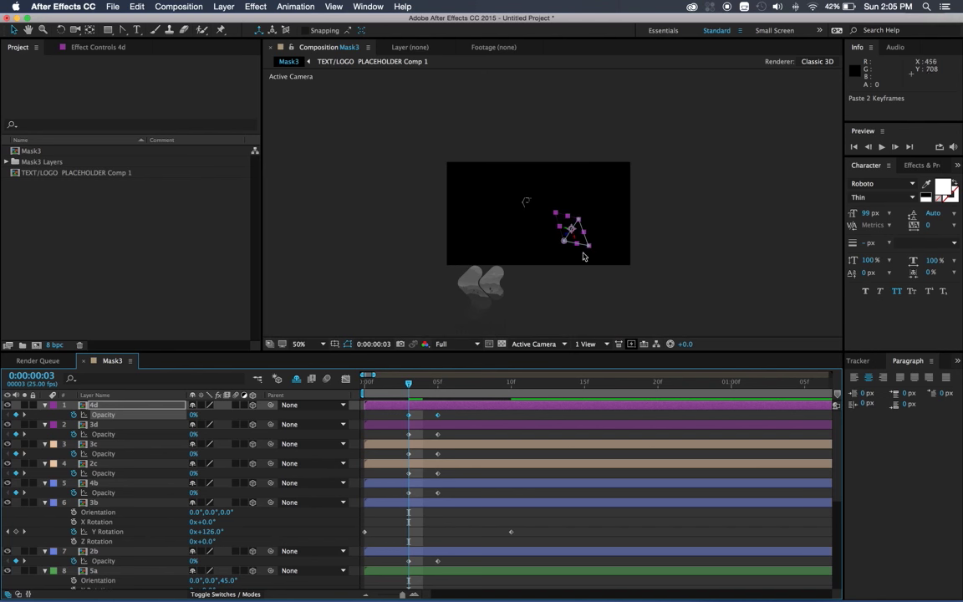
pyautogui.scroll(3, 583, 249)
pyautogui.scroll(1, 584, 247)
pyautogui.scroll(-4, 585, 247)
pyautogui.click(569, 237)
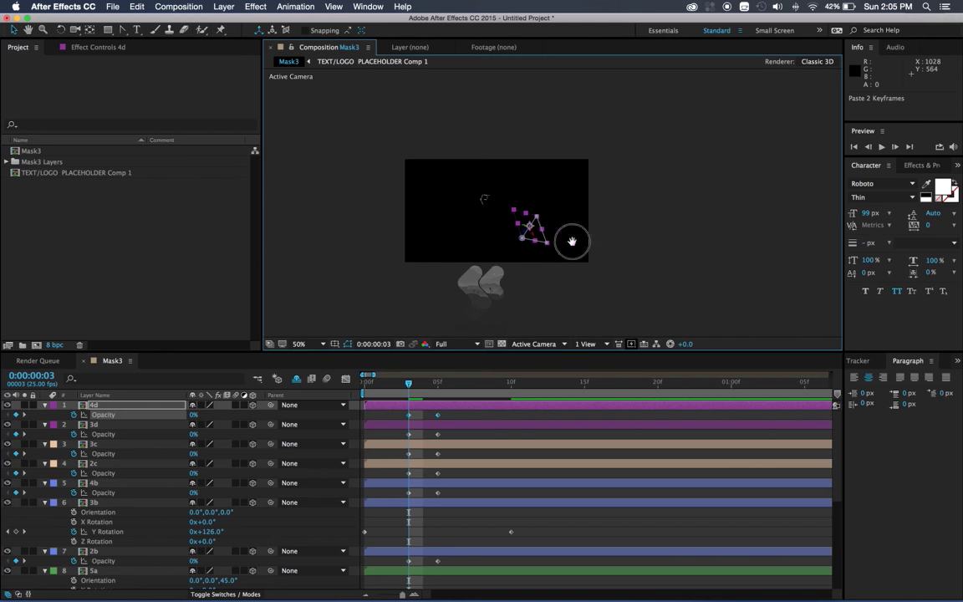
pyautogui.scroll(2, 564, 247)
pyautogui.moveTo(492, 232); pyautogui.dragTo(591, 223)
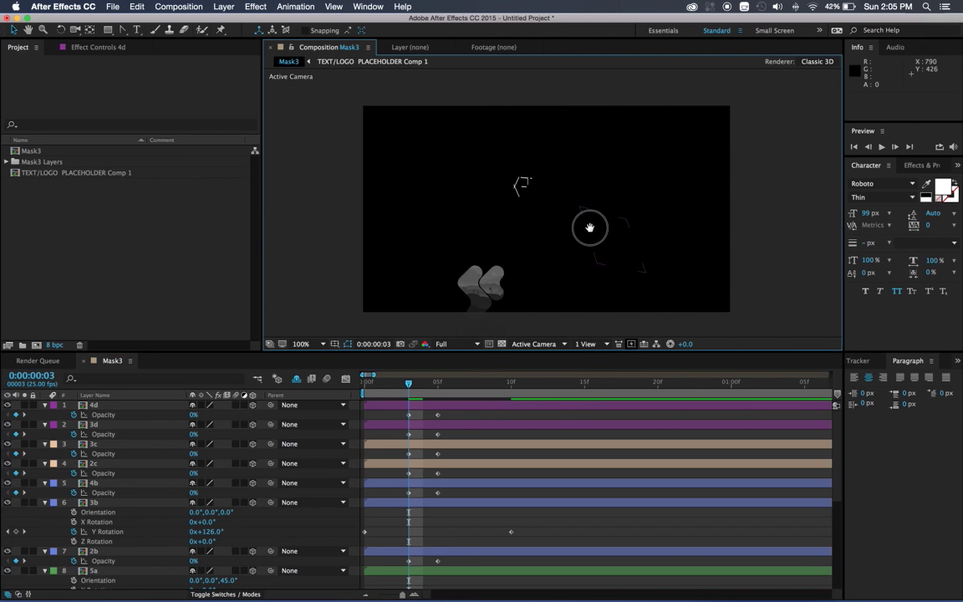
pyautogui.press('super+a')
pyautogui.press('u')
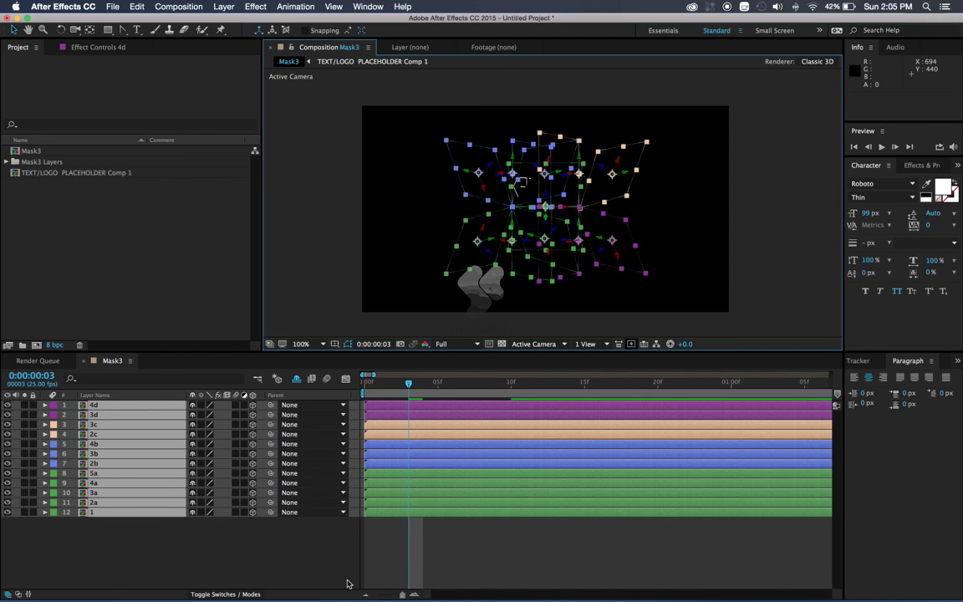
pyautogui.click(349, 583)
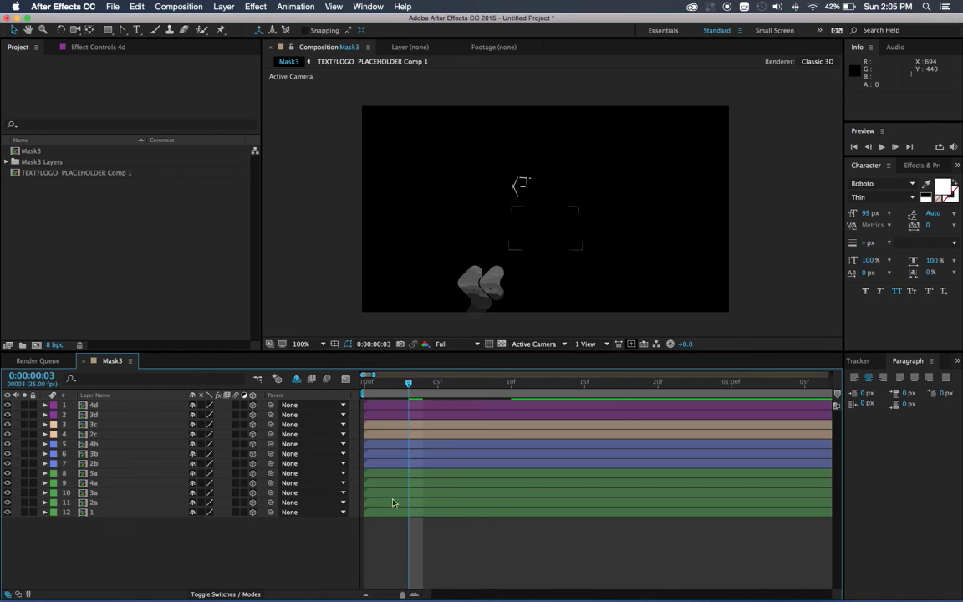
# - Preview the fold animation from the start, stopping at frame 10
pyautogui.press('Home')
pyautogui.click(422, 383)
pyautogui.press('space')
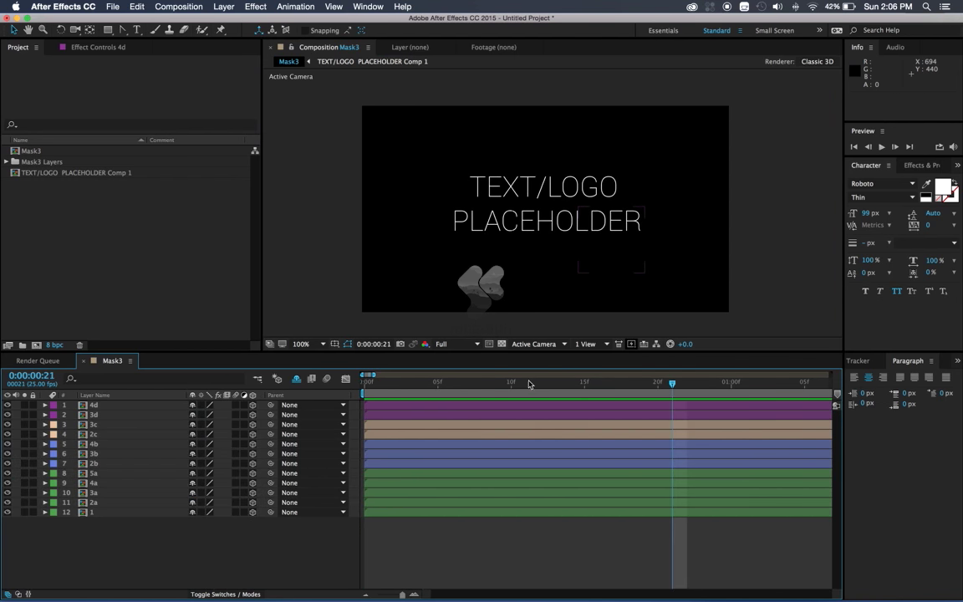
pyautogui.click(445, 225)
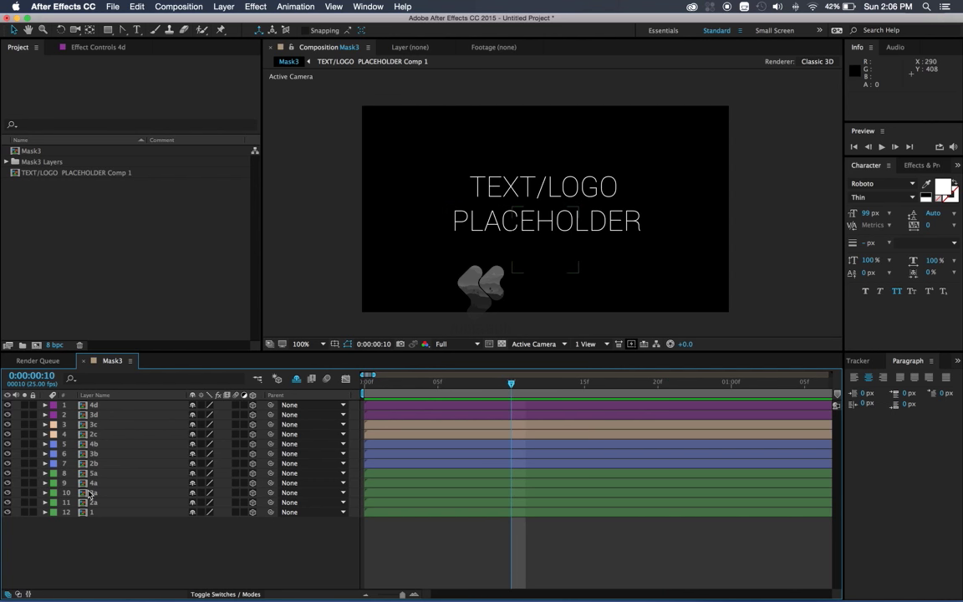
pyautogui.click(128, 510)
# - Show layer 1's rotation at frame 6, then copy the bounce expression from the expresso file
pyautogui.press('r')
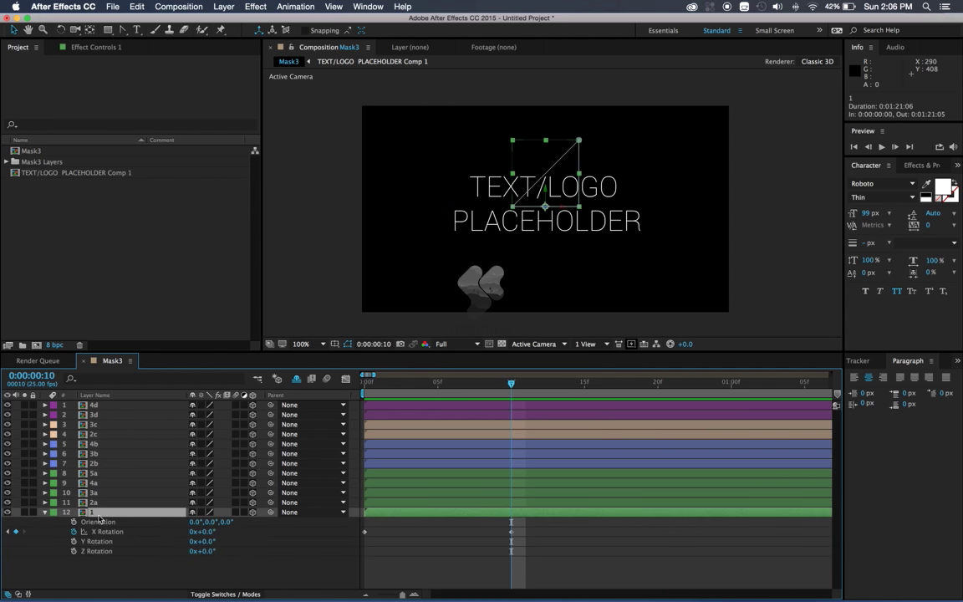
pyautogui.click(452, 384)
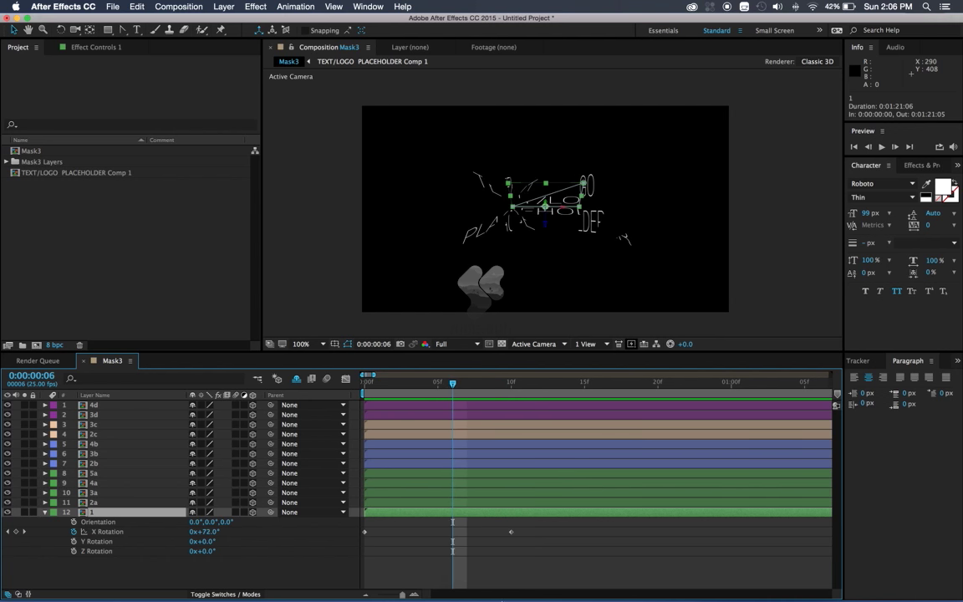
pyautogui.moveTo(554, 589)
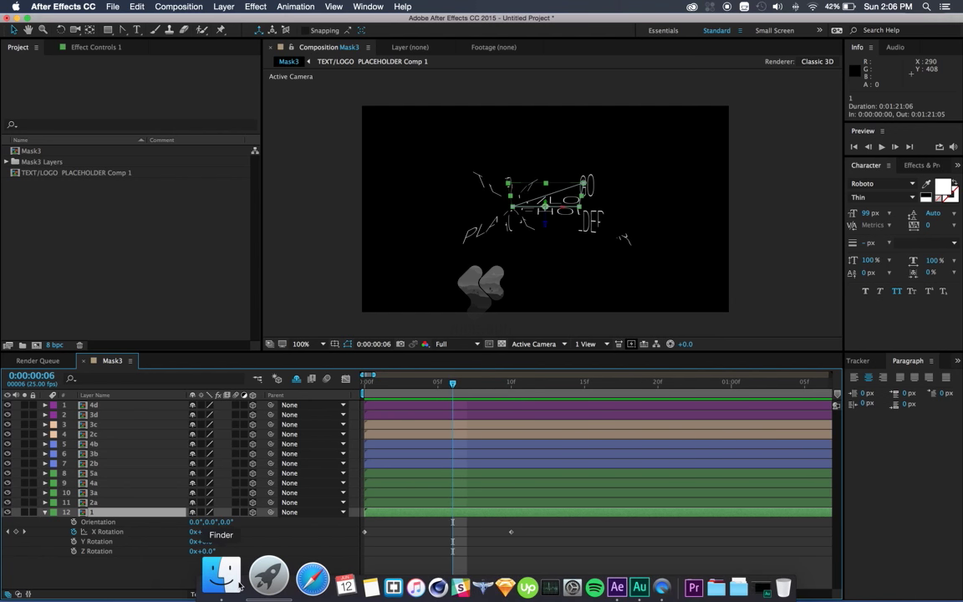
pyautogui.click(219, 577)
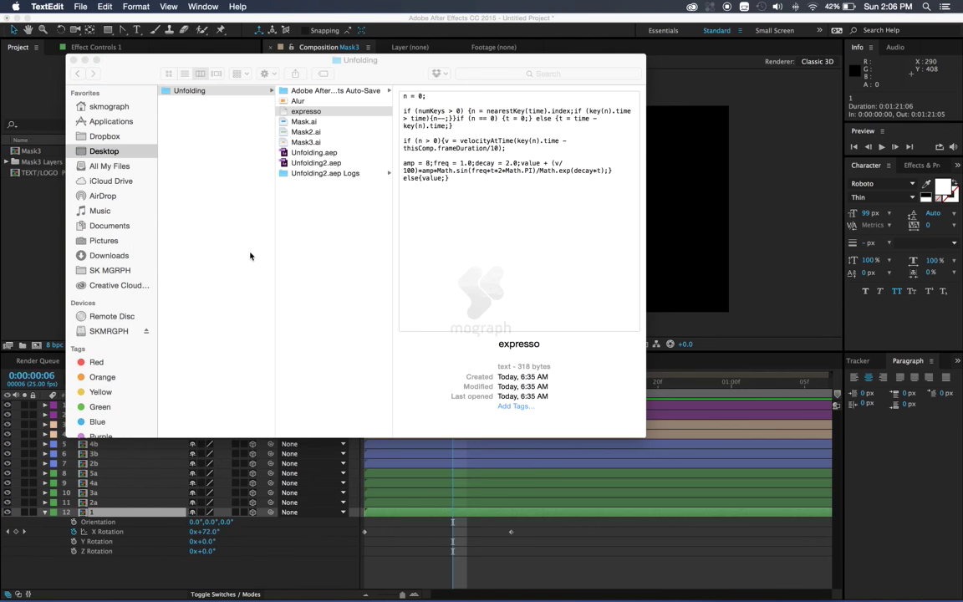
pyautogui.moveTo(249, 256); pyautogui.dragTo(78, 167)
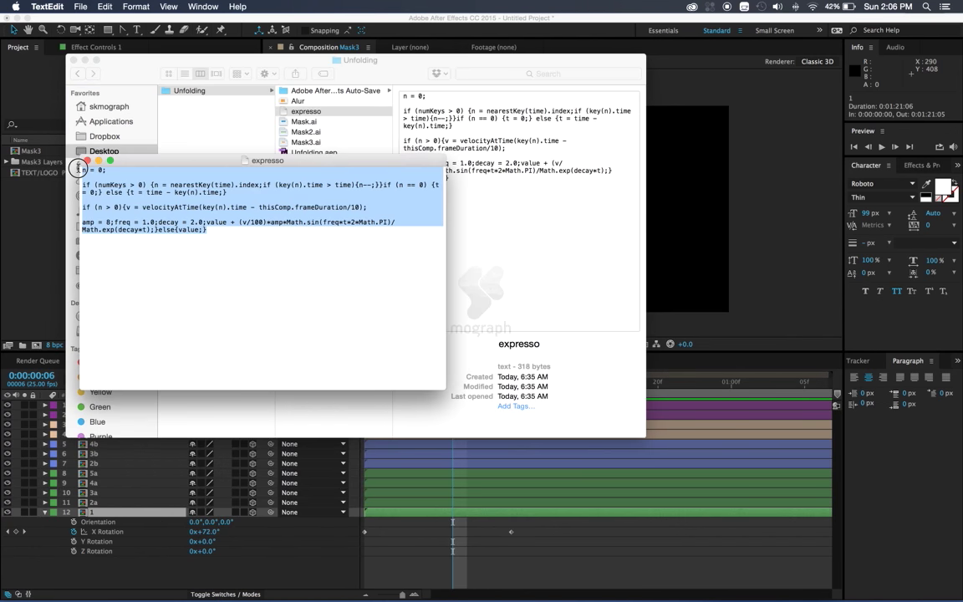
pyautogui.click(576, 546)
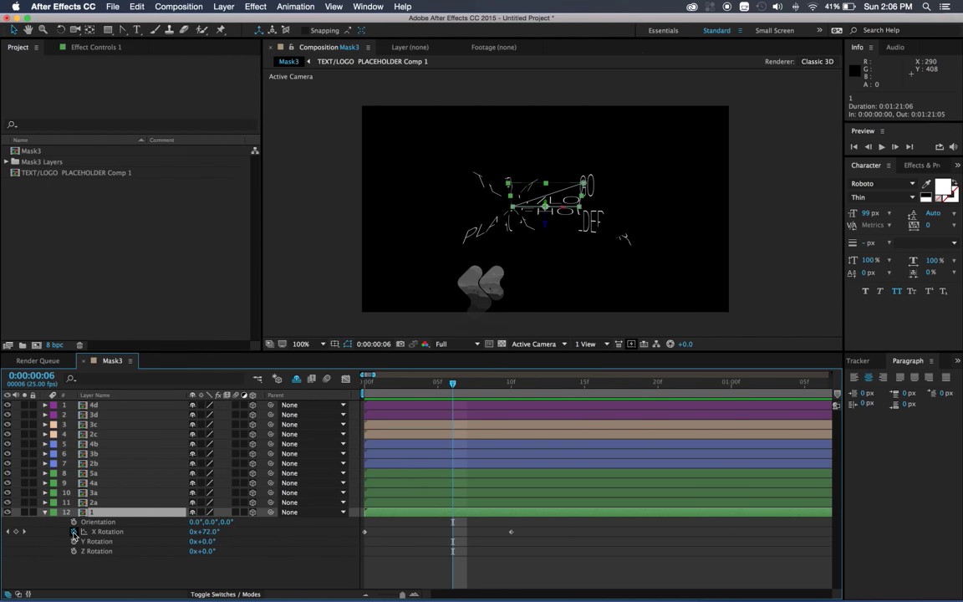
# - Apply the bounce expression to layer 1's X Rotation and begin one on layer 2a's rotation
pyautogui.keyDown('alt'); pyautogui.click(74, 533); pyautogui.keyUp('alt')
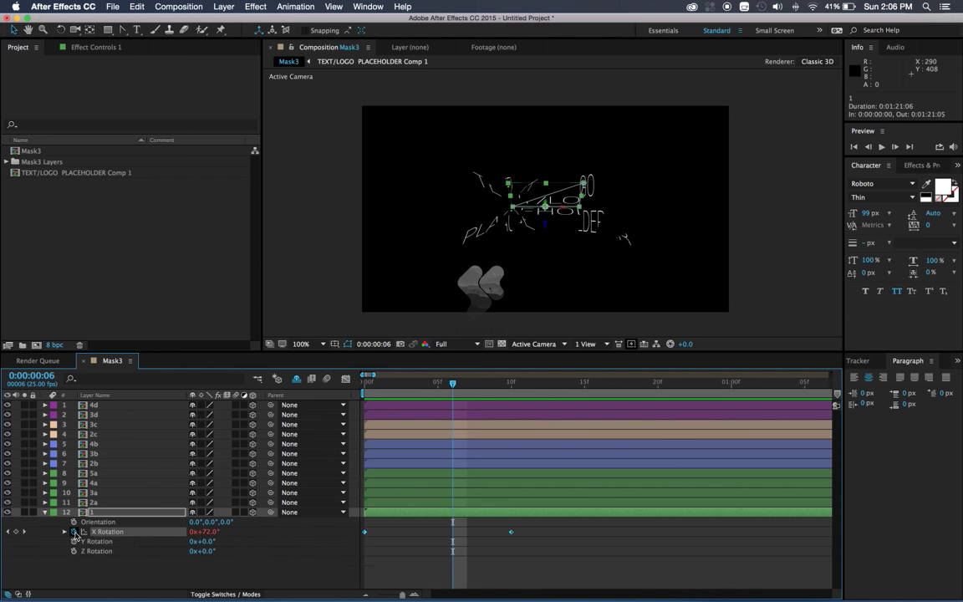
pyautogui.press('super+v')
pyautogui.press('KP_Enter')
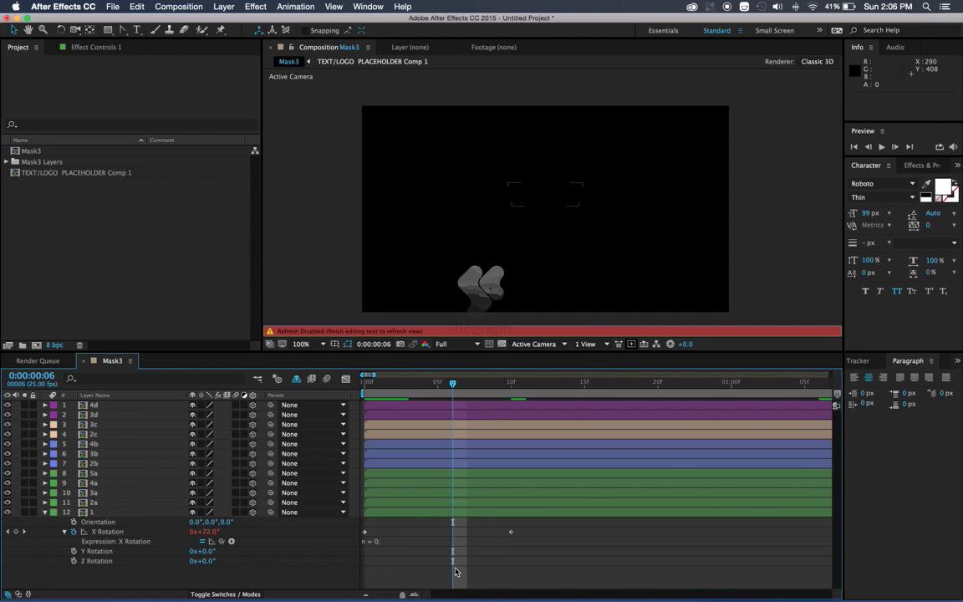
pyautogui.click(94, 501)
pyautogui.press('r')
pyautogui.keyDown('alt'); pyautogui.click(73, 531); pyautogui.keyUp('alt')
# - Paste the bounce expression into layer 5a's Y Rotation
pyautogui.click(94, 473)
pyautogui.press('r')
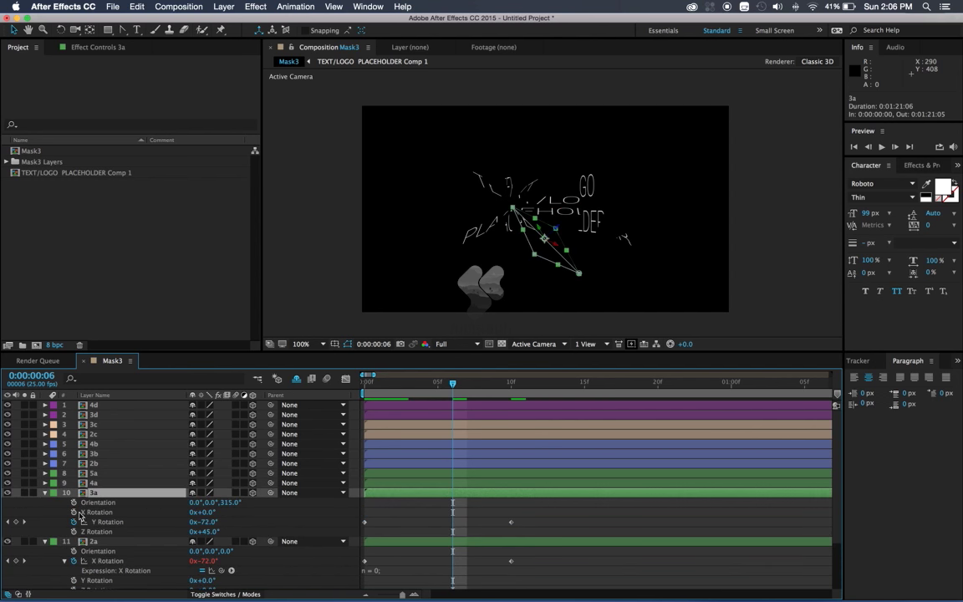
pyautogui.keyDown('alt'); pyautogui.click(74, 502); pyautogui.keyUp('alt')
pyautogui.press('super+v')
pyautogui.press('KP_Enter')
pyautogui.click(93, 424)
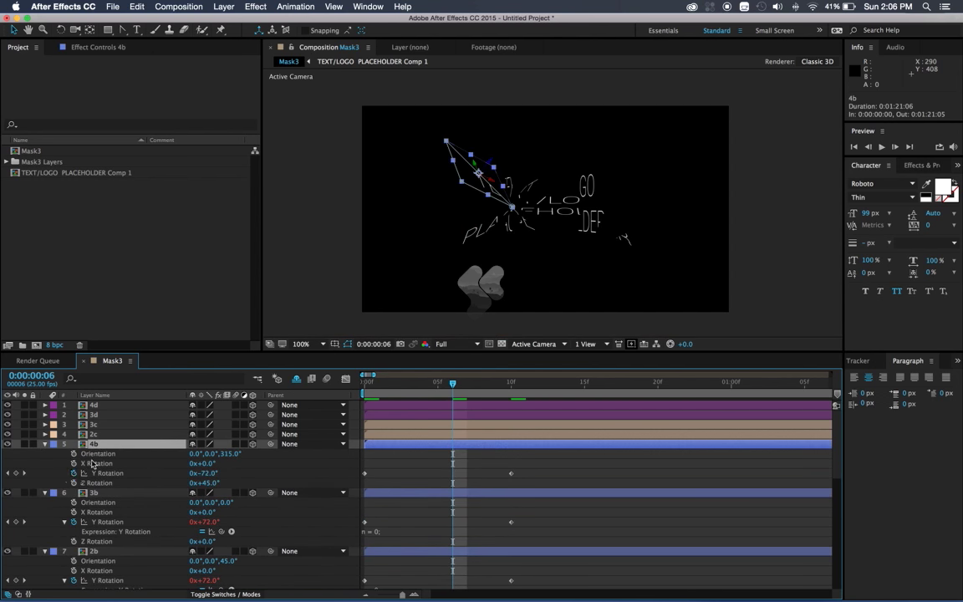
# - Add the bounce expression to layer 3c's Y Rotation and collapse all layer properties
pyautogui.press('r')
pyautogui.keyDown('alt'); pyautogui.click(74, 453); pyautogui.keyUp('alt')
pyautogui.press('super+v')
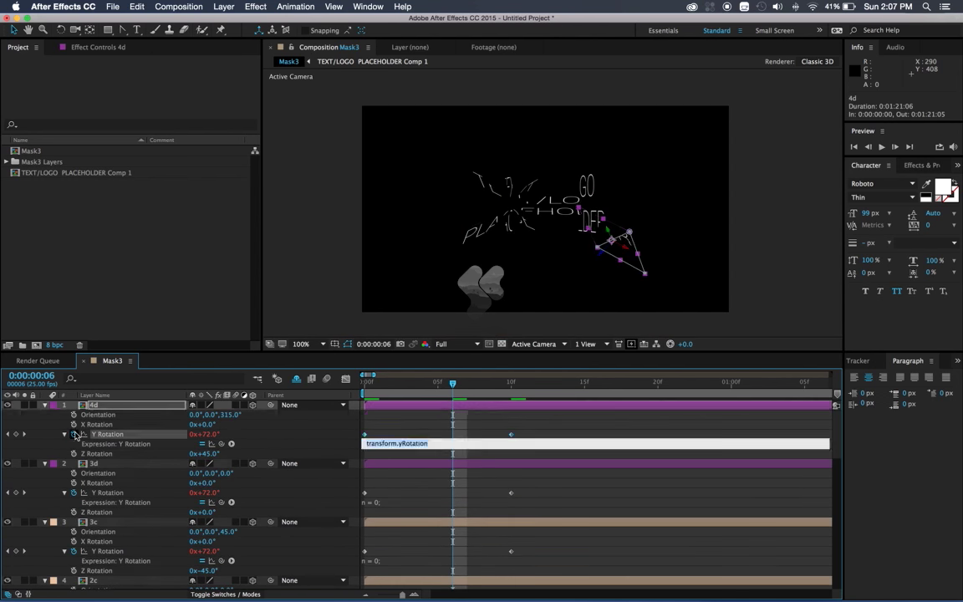
pyautogui.press('KP_Enter')
pyautogui.press('u')
pyautogui.moveTo(374, 374); pyautogui.dragTo(403, 375)
pyautogui.click(588, 386)
# - Return to frame 0, check layer 2c's Opacity keyframes, and preview the bouncing folds
pyautogui.moveTo(589, 386); pyautogui.dragTo(368, 386)
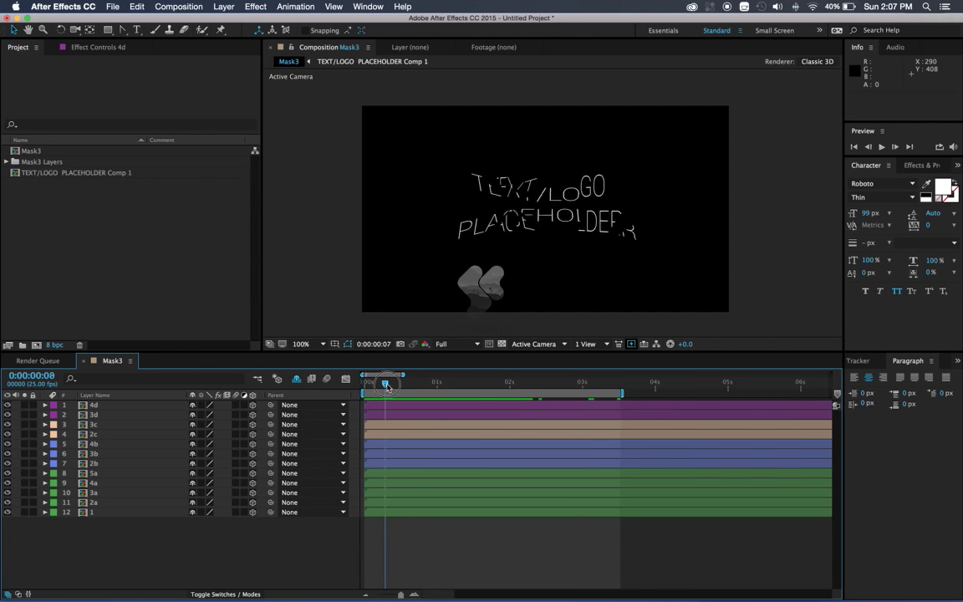
pyautogui.click(93, 434)
pyautogui.press('t')
pyautogui.press(';')
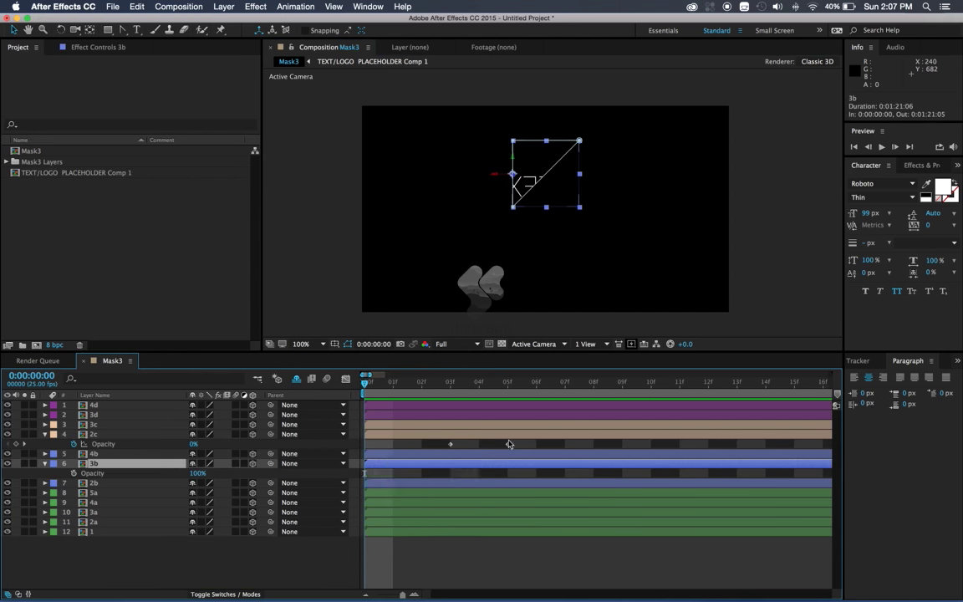
pyautogui.press('super+a')
pyautogui.press('super+shift+a')
pyautogui.press(';')
pyautogui.press('space')
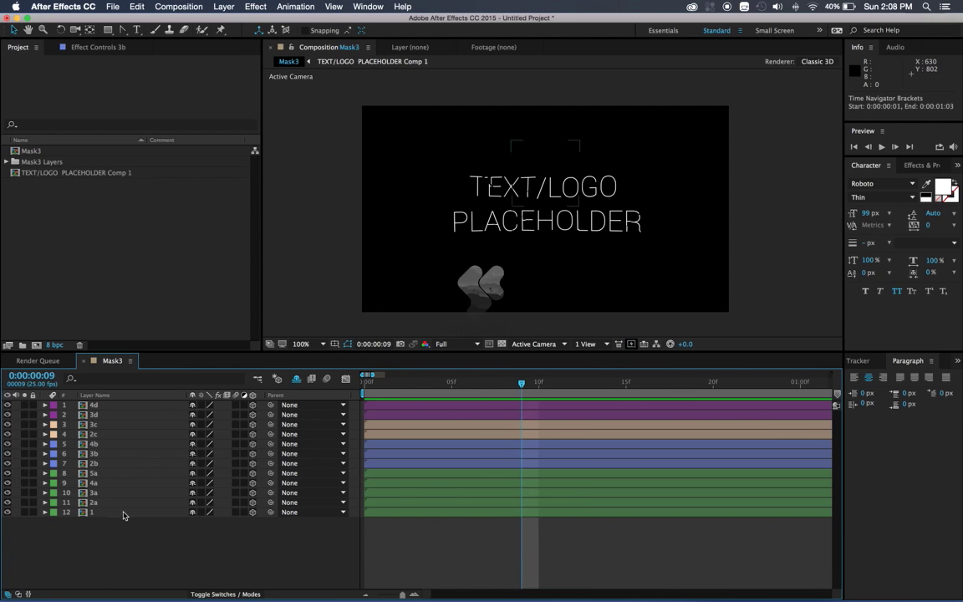
pyautogui.press('super+Up')
pyautogui.press('super+Up')
pyautogui.press('super+Up')
pyautogui.press('super+Up')
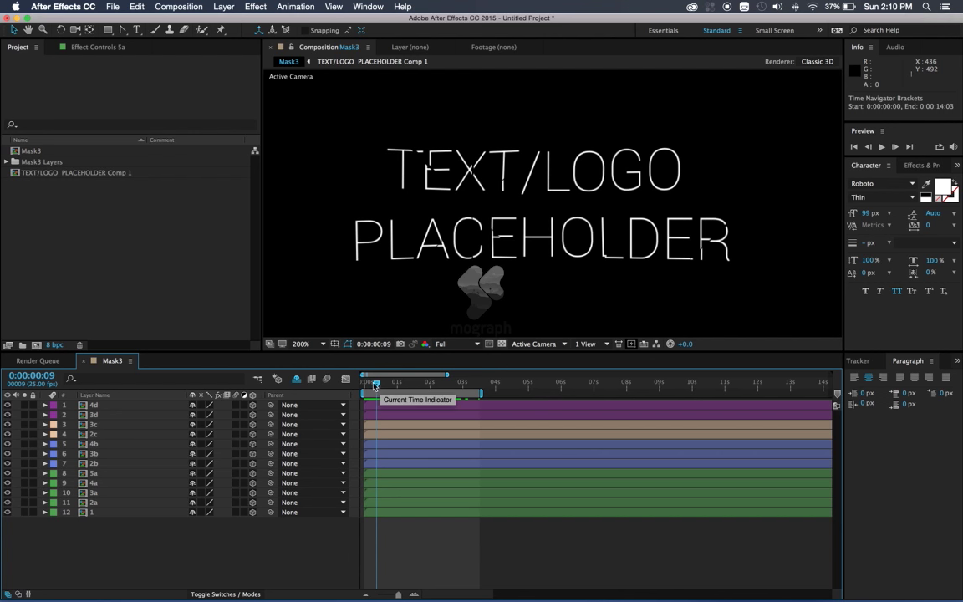
# - At 0:00:05:11, chain the a-branch: parent 2a to layer 1, 3a to 2a, 4a to 3a, 5a to 4a
pyautogui.moveTo(375, 385); pyautogui.dragTo(542, 385)
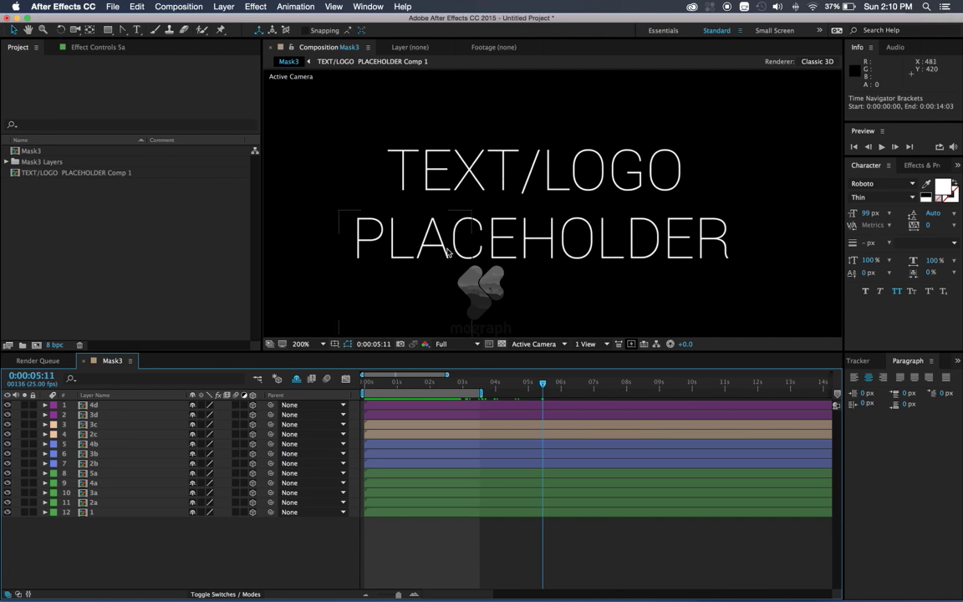
pyautogui.click(92, 511)
pyautogui.moveTo(270, 502); pyautogui.dragTo(92, 512)
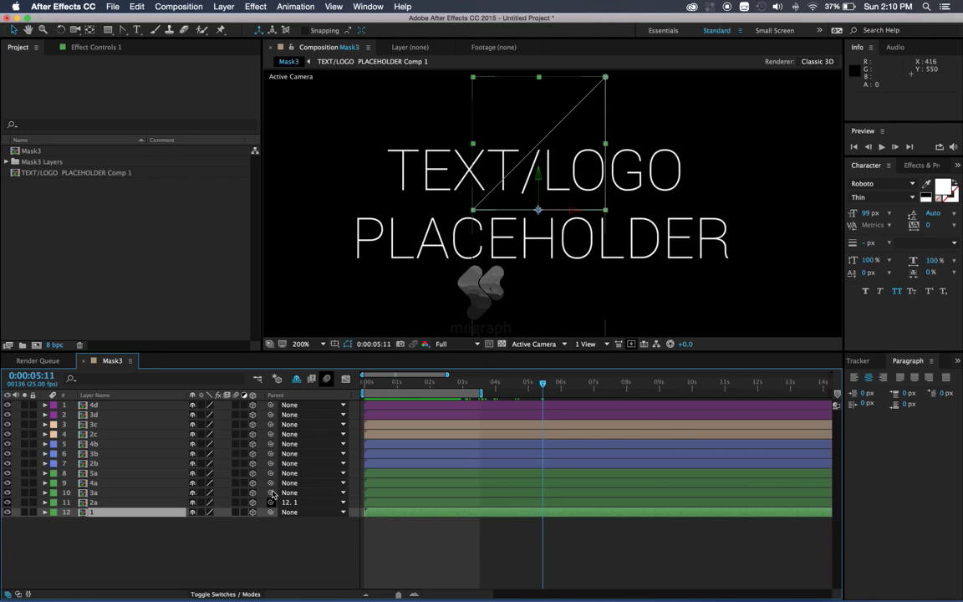
pyautogui.moveTo(271, 492); pyautogui.dragTo(92, 502)
pyautogui.moveTo(270, 483); pyautogui.dragTo(92, 492)
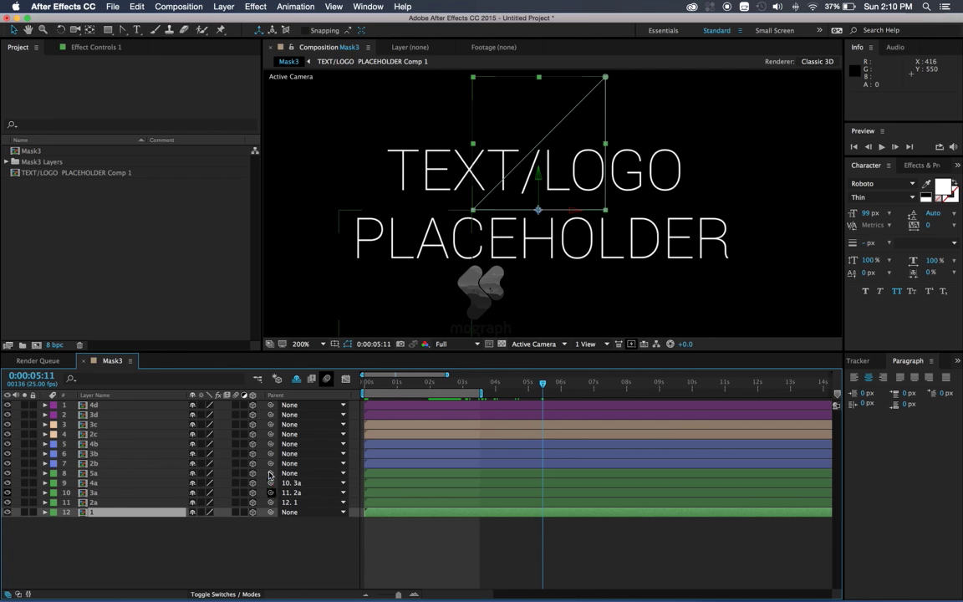
pyautogui.moveTo(270, 473); pyautogui.dragTo(92, 483)
# - Chain the b-branch: parent 2b to layer 1, 3b to 2b, and 4b to 3b
pyautogui.click(171, 477)
pyautogui.click(140, 463)
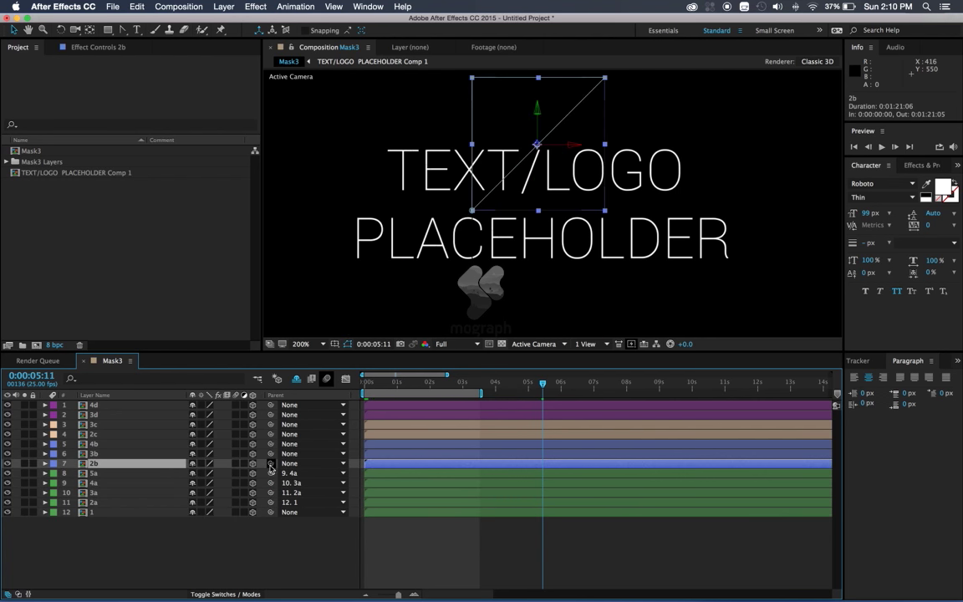
pyautogui.moveTo(270, 464); pyautogui.dragTo(139, 511)
pyautogui.click(125, 454)
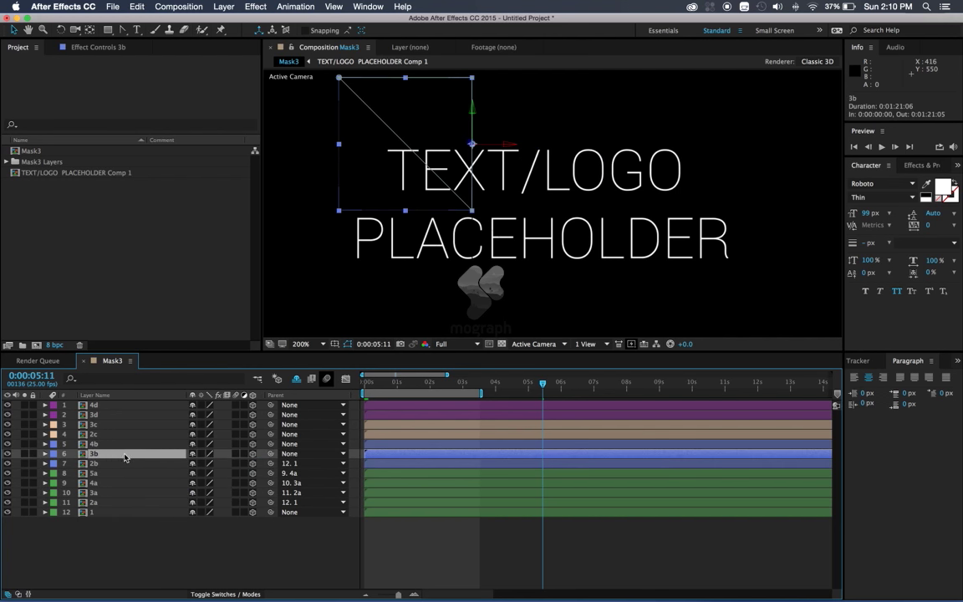
pyautogui.moveTo(271, 455)
pyautogui.mouseDown()
pyautogui.moveTo(272, 469)
pyautogui.moveTo(117, 454)
pyautogui.mouseUp()
pyautogui.click(142, 444)
pyautogui.click(109, 434)
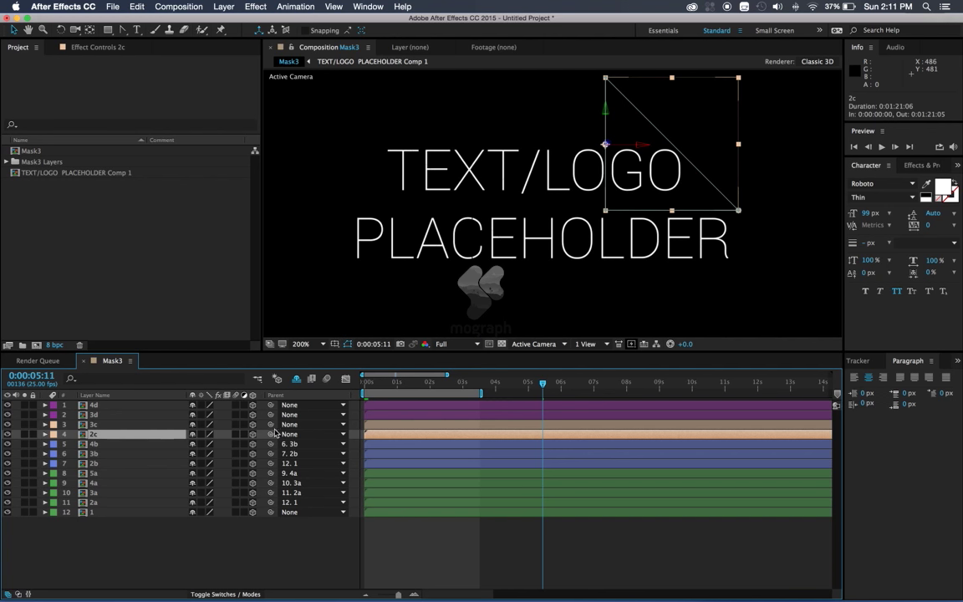
# - Parent 2c to 1, 3c to 2c, 3d to 2a, 4d to 3d, then bring up the Alur fold diagram
pyautogui.moveTo(270, 433); pyautogui.dragTo(140, 511)
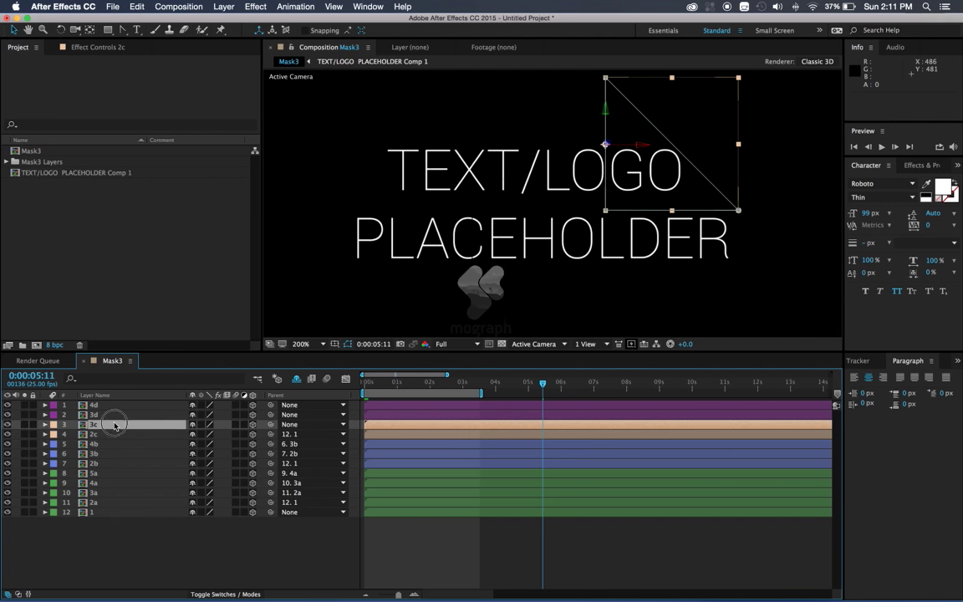
pyautogui.click(109, 425)
pyautogui.moveTo(269, 424); pyautogui.dragTo(128, 435)
pyautogui.click(193, 415)
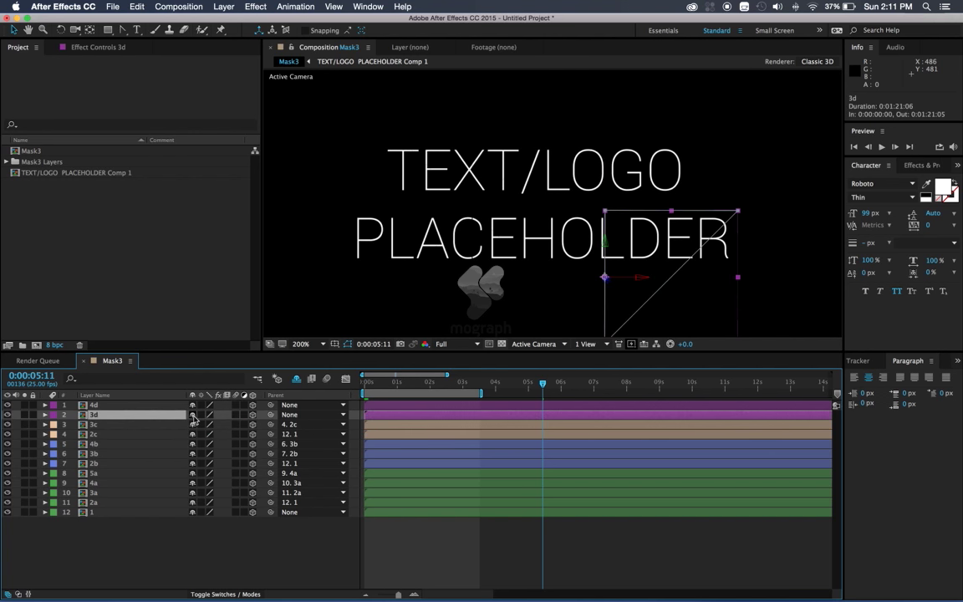
pyautogui.moveTo(270, 415); pyautogui.dragTo(120, 506)
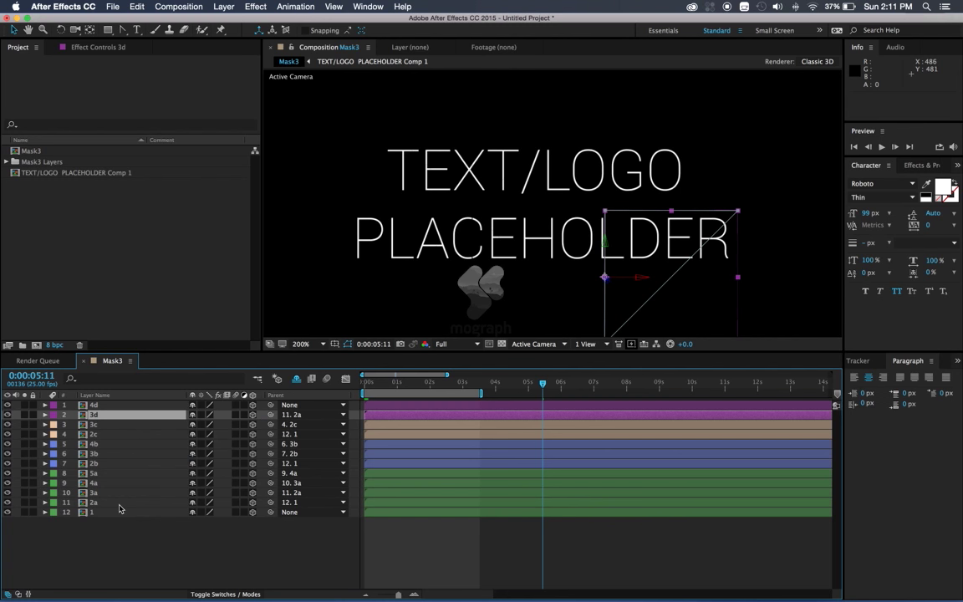
pyautogui.click(130, 408)
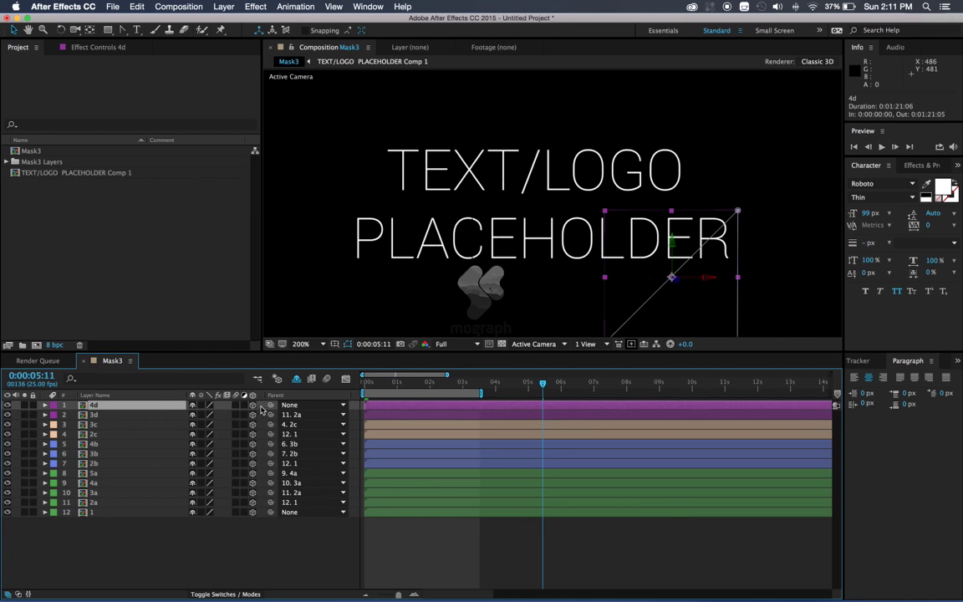
pyautogui.moveTo(270, 408); pyautogui.dragTo(129, 415)
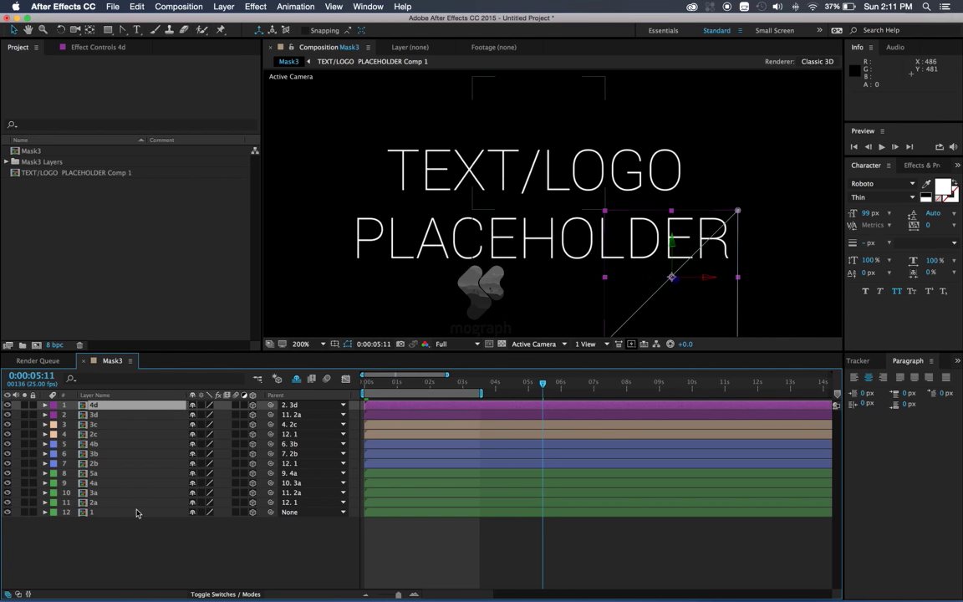
pyautogui.press('super+Tab')
pyautogui.press('super+shift+Tab')
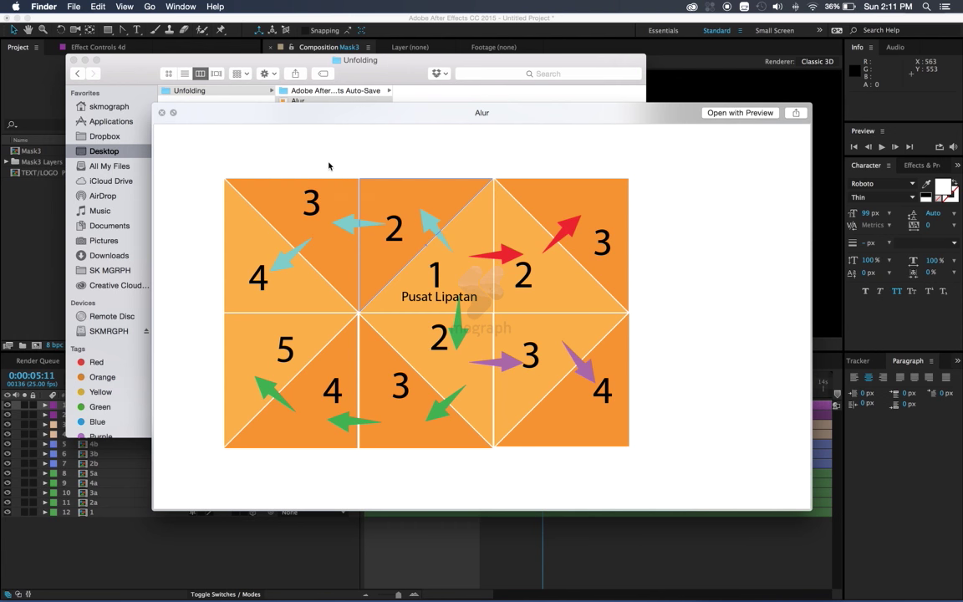
# - Close the Alur fold-order diagram preview and bring After Effects back to the front
pyautogui.press('space')
pyautogui.click(37, 215)
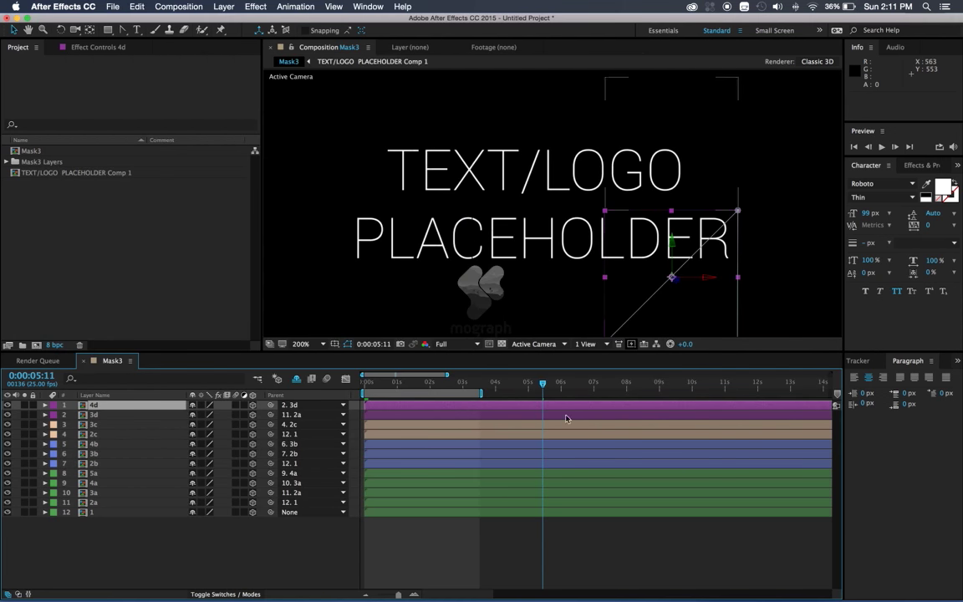
# - Preview the text animation, then return to the start with the timeline zoomed to single frames
pyautogui.moveTo(542, 382); pyautogui.dragTo(359, 392)
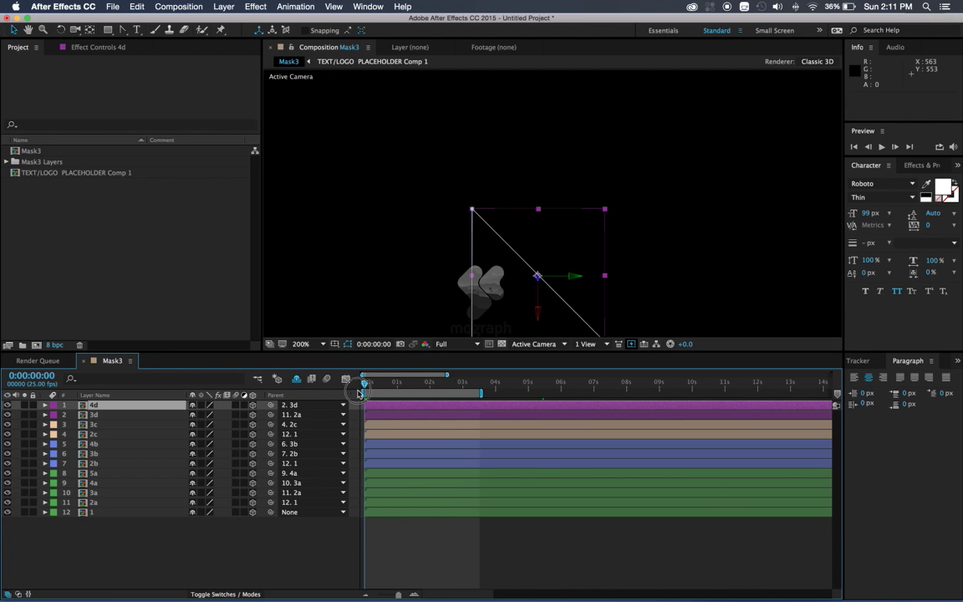
pyautogui.press('space')
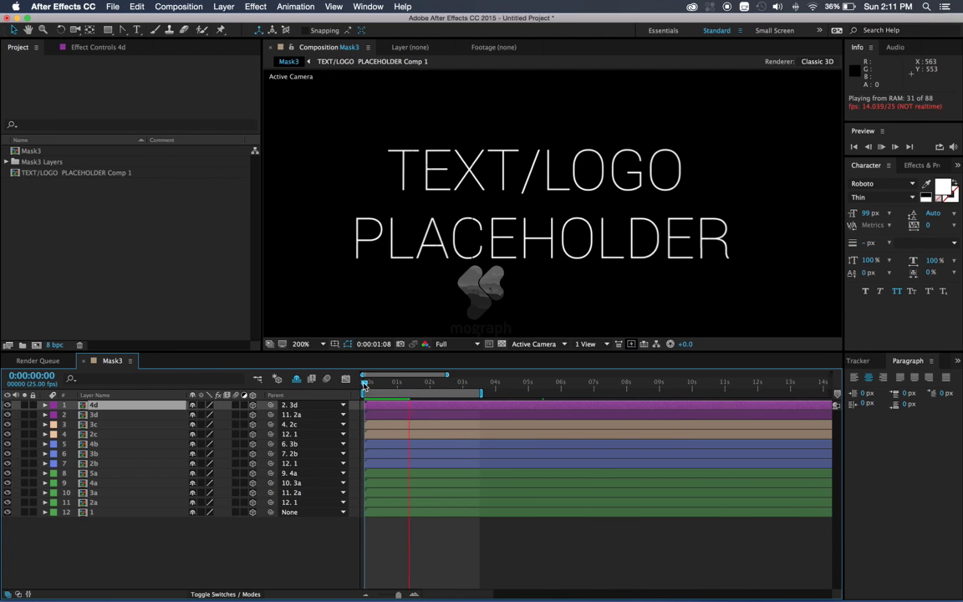
pyautogui.click(442, 535)
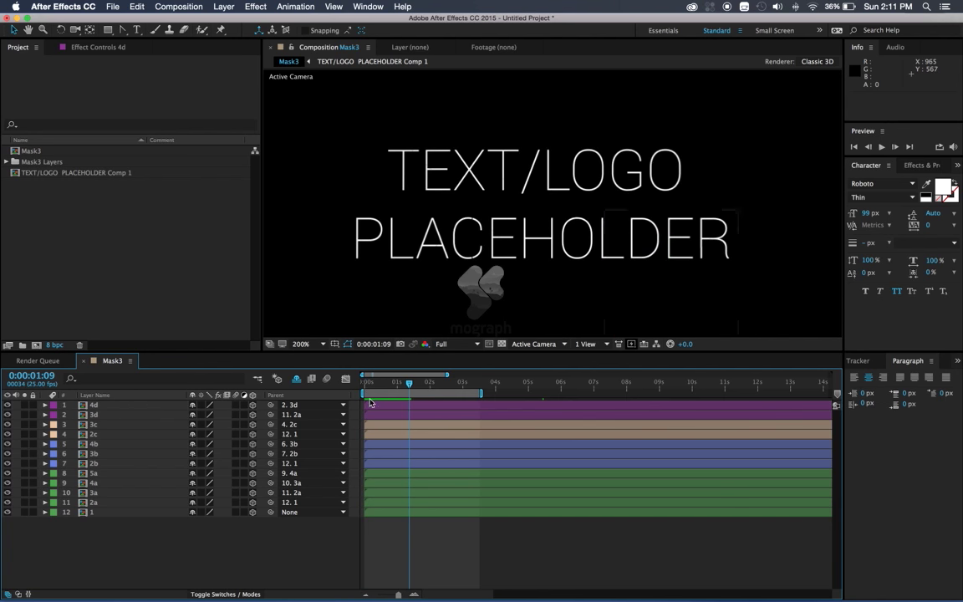
pyautogui.press('Home')
pyautogui.press(';')
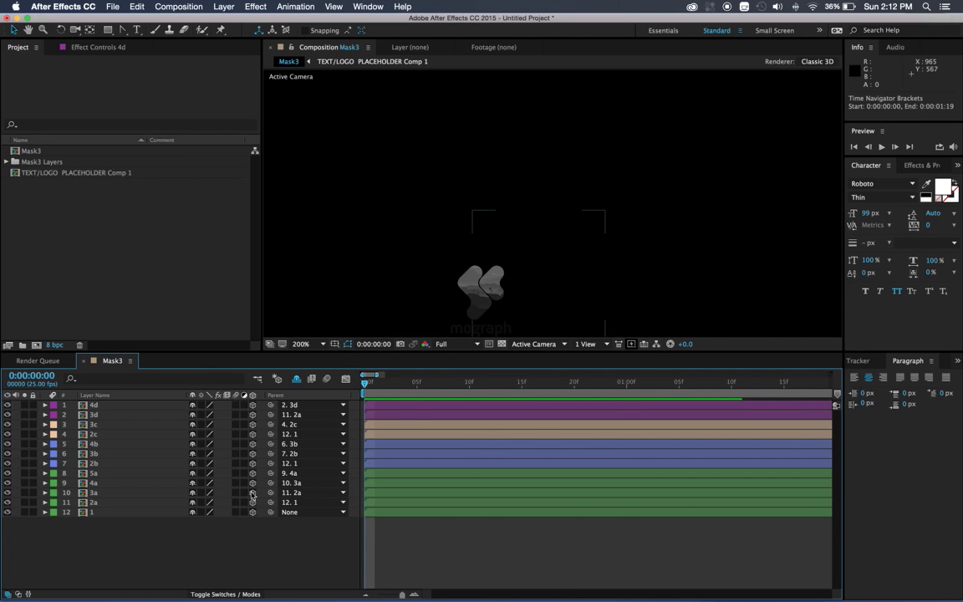
# - Push all twelve layers to start at frame 21, then move layer 1 back to frame 0
pyautogui.click(414, 511)
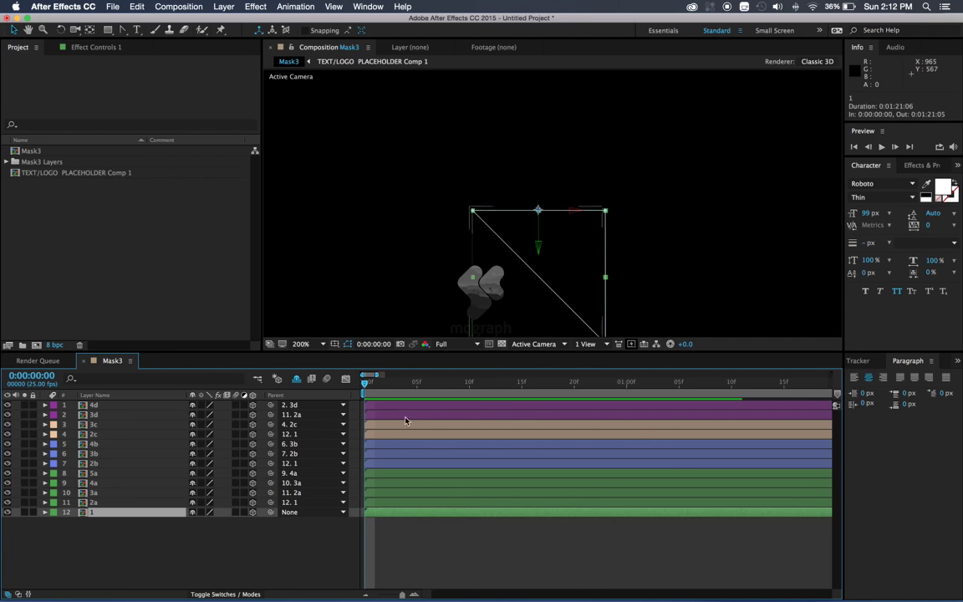
pyautogui.keyDown('shift'); pyautogui.click(551, 408); pyautogui.keyUp('shift')
pyautogui.moveTo(547, 408); pyautogui.dragTo(614, 408)
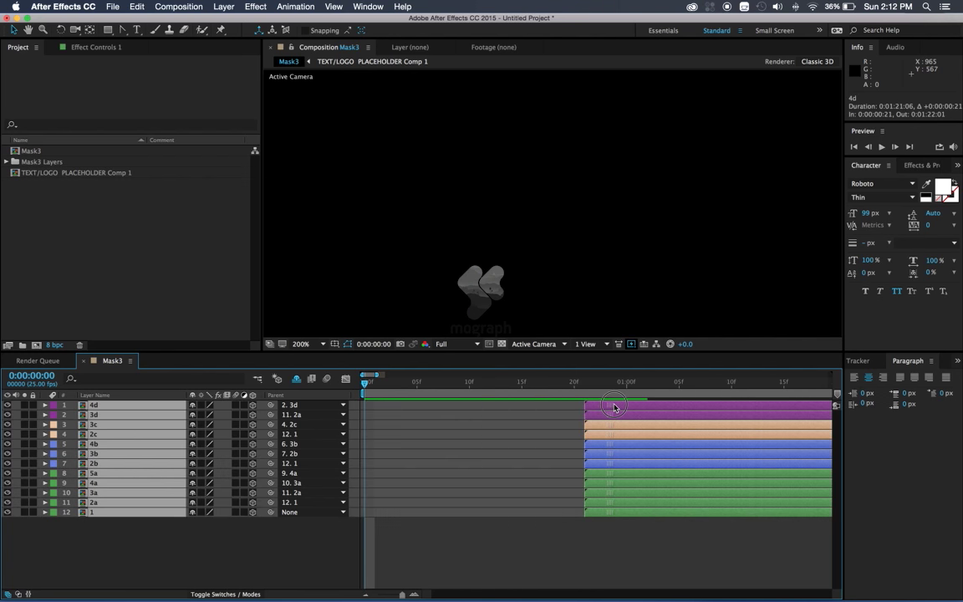
pyautogui.click(583, 522)
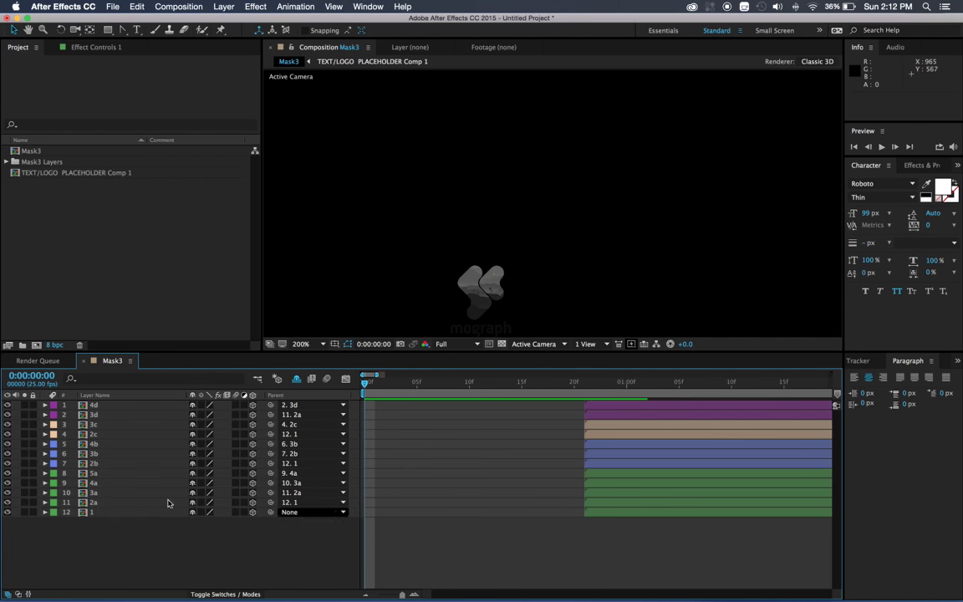
pyautogui.click(90, 514)
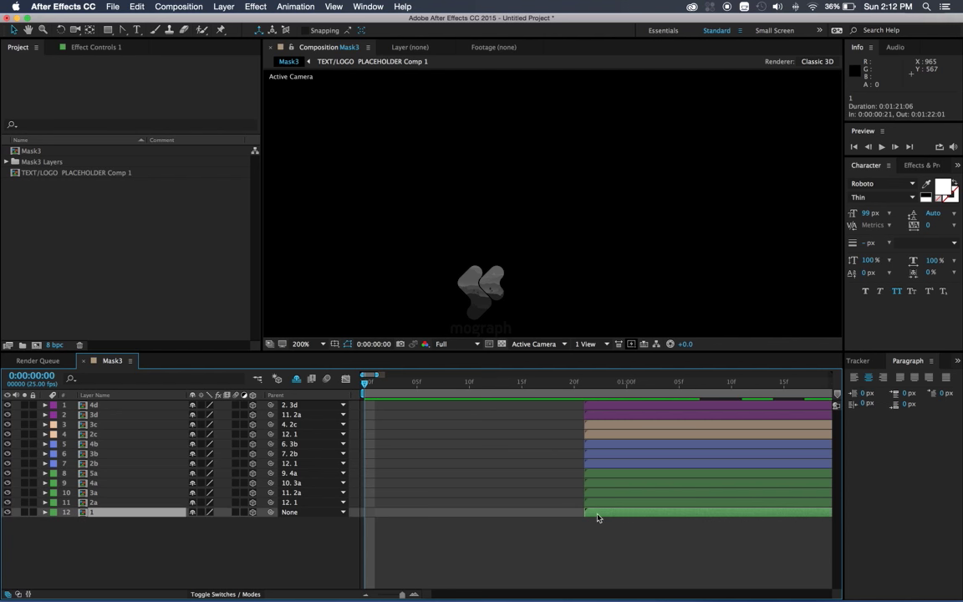
pyautogui.moveTo(598, 517); pyautogui.dragTo(386, 512)
pyautogui.moveTo(365, 385); pyautogui.dragTo(468, 387)
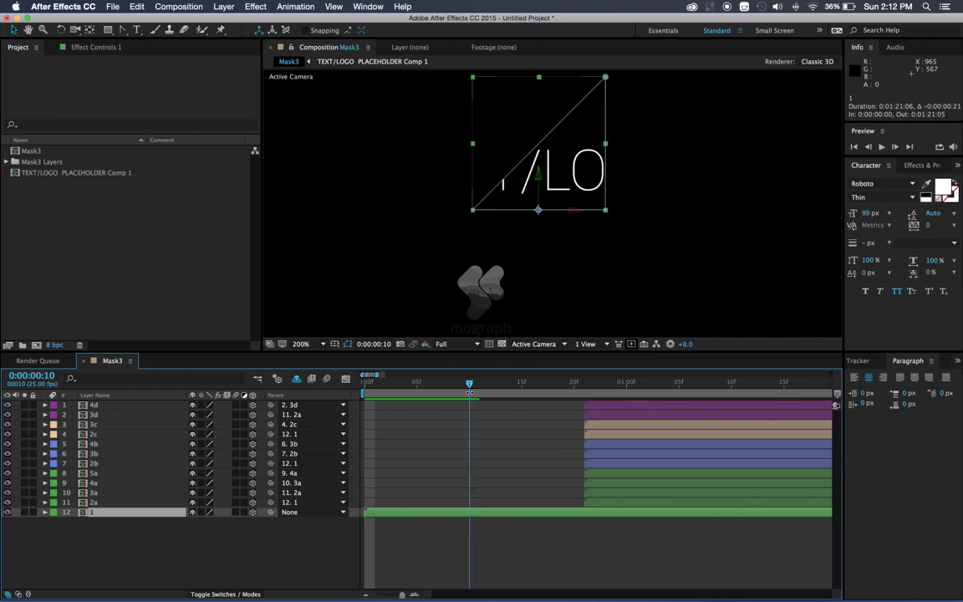
# - Make layers 2a, 2b and 2c start at frame 5
pyautogui.click(95, 501)
pyautogui.keyDown('super'); pyautogui.click(100, 463); pyautogui.keyUp('super')
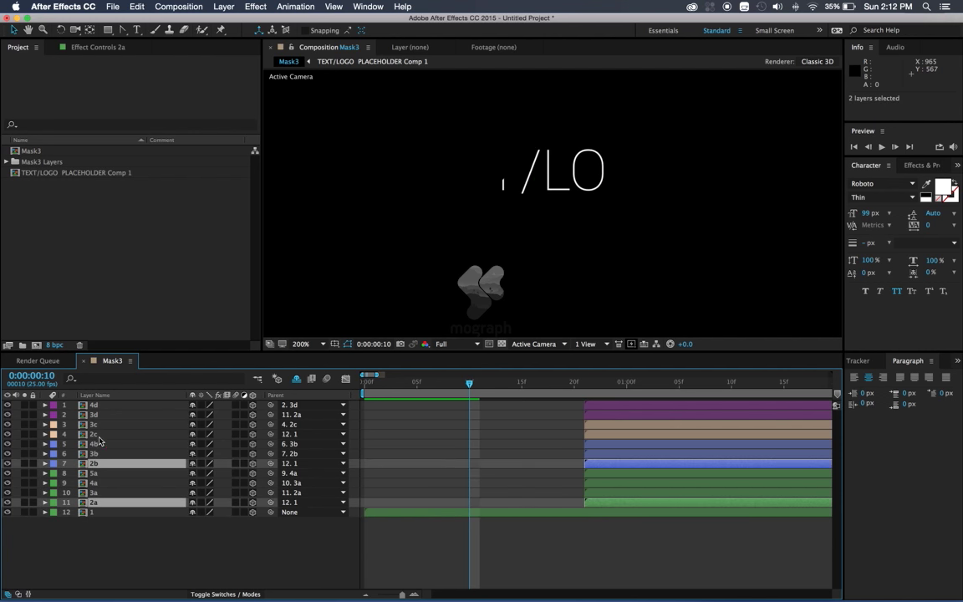
pyautogui.keyDown('super'); pyautogui.click(94, 434); pyautogui.keyUp('super')
pyautogui.moveTo(603, 502); pyautogui.dragTo(452, 507)
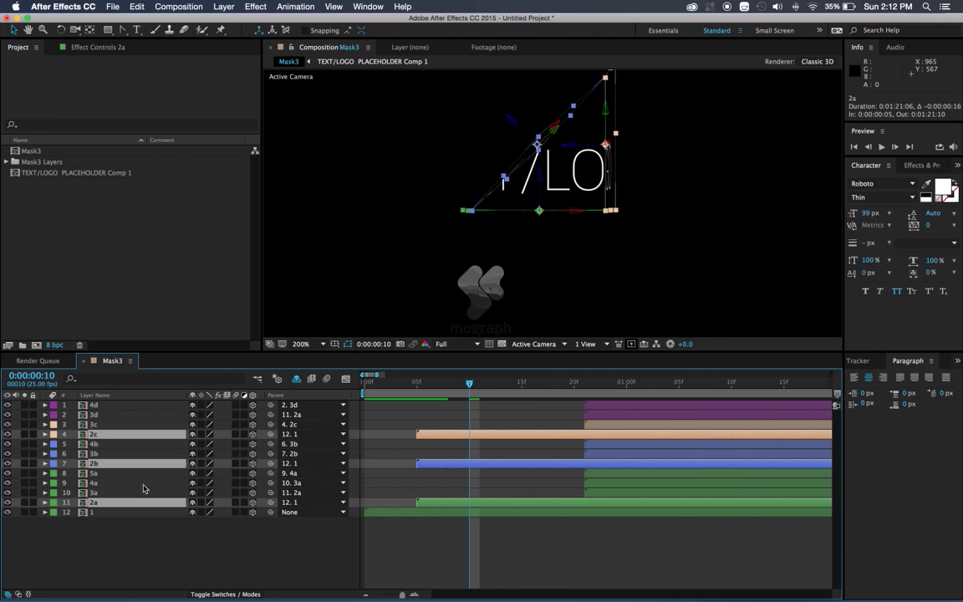
# - Make layers 3a through 3d start at frame 10
pyautogui.click(99, 493)
pyautogui.keyDown('super'); pyautogui.click(97, 453); pyautogui.keyUp('super')
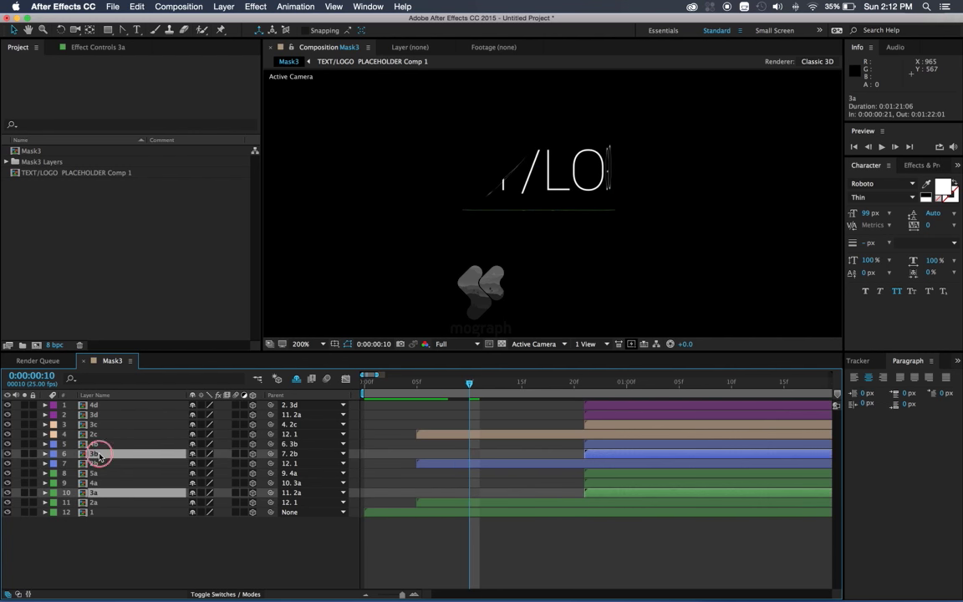
pyautogui.keyDown('super'); pyautogui.click(104, 424); pyautogui.keyUp('super')
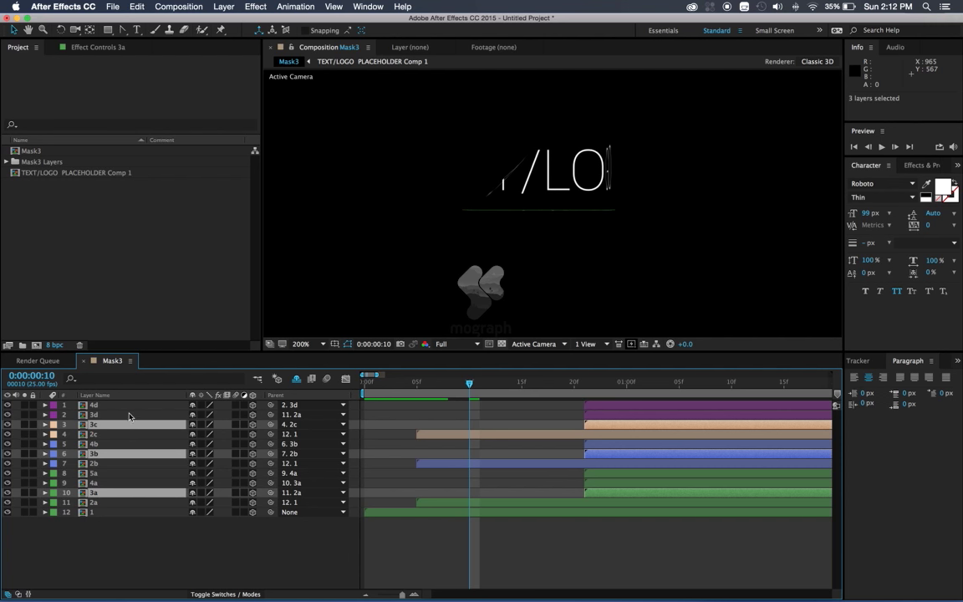
pyautogui.keyDown('super'); pyautogui.click(130, 415); pyautogui.keyUp('super')
pyautogui.moveTo(598, 415); pyautogui.dragTo(485, 424)
pyautogui.moveTo(469, 384)
pyautogui.mouseDown()
pyautogui.moveTo(531, 388)
pyautogui.moveTo(522, 386)
pyautogui.mouseUp()
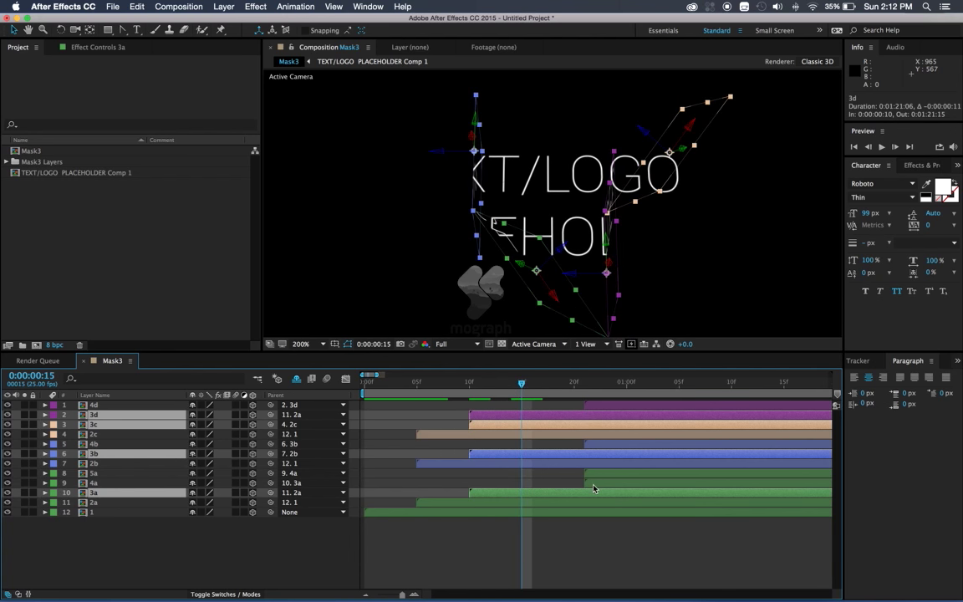
# - Start layers 4a, 4b and 4d six frames earlier, then select layer 5a
pyautogui.click(592, 484)
pyautogui.keyDown('super'); pyautogui.click(593, 443); pyautogui.keyUp('super')
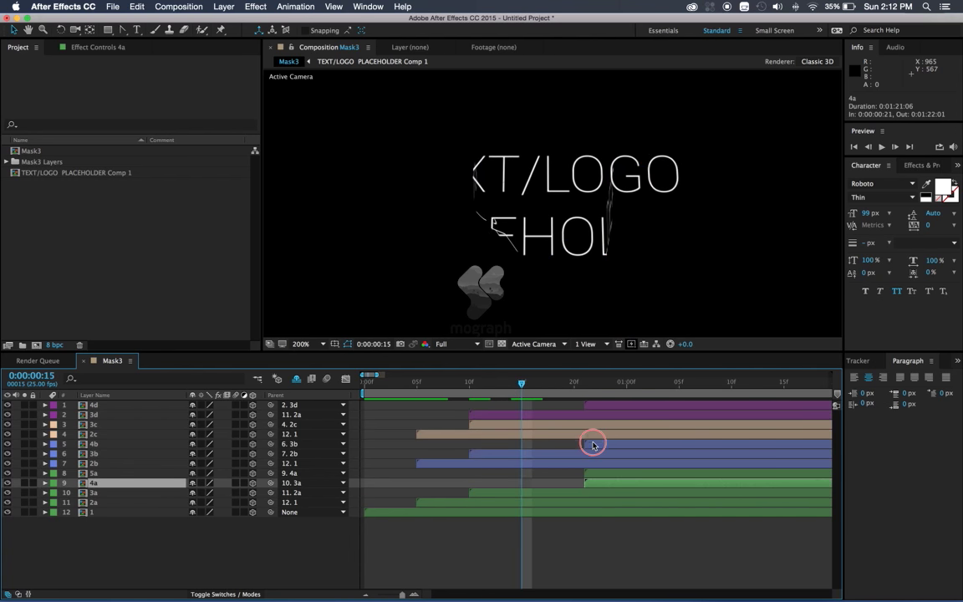
pyautogui.keyDown('super'); pyautogui.click(602, 406); pyautogui.keyUp('super')
pyautogui.moveTo(614, 406); pyautogui.dragTo(550, 416)
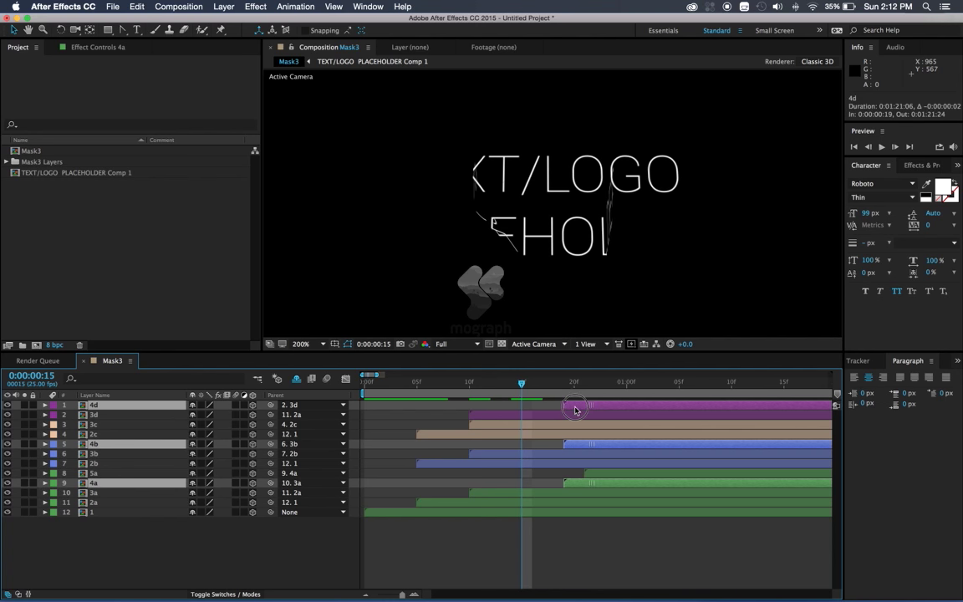
pyautogui.click(598, 475)
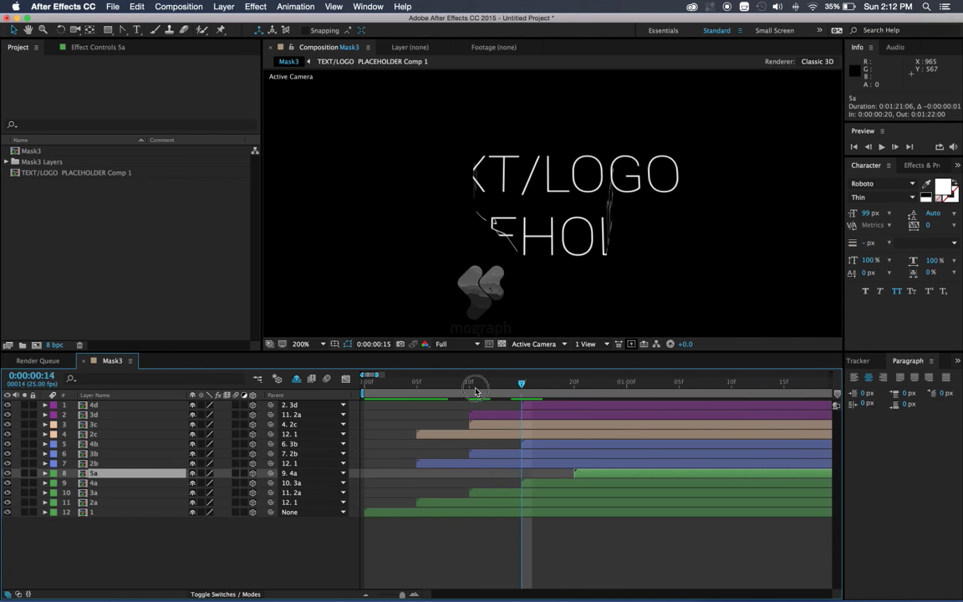
# - Preview the staggered unfold from the beginning
pyautogui.moveTo(372, 383); pyautogui.dragTo(323, 395)
pyautogui.press('space')
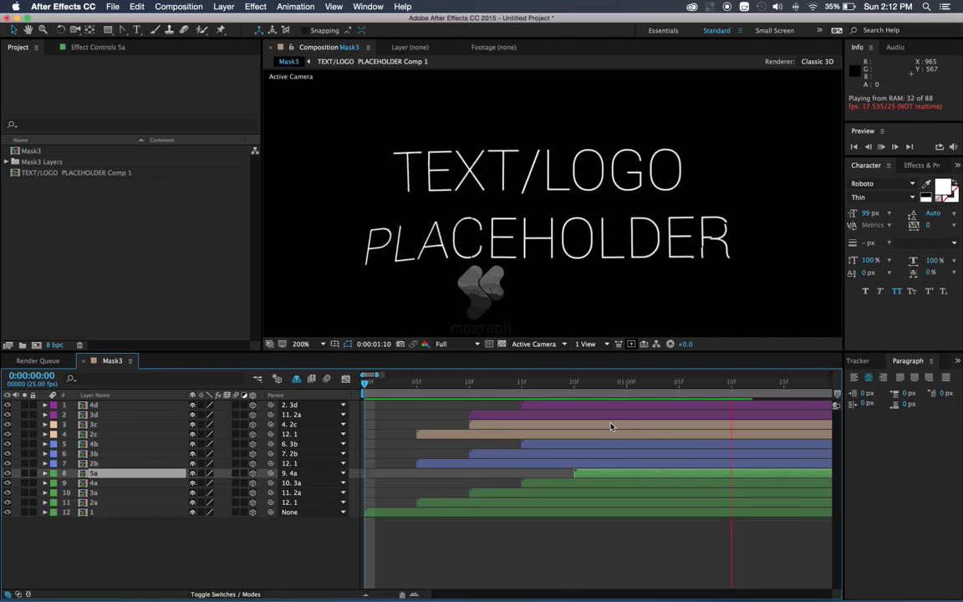
pyautogui.press('space')
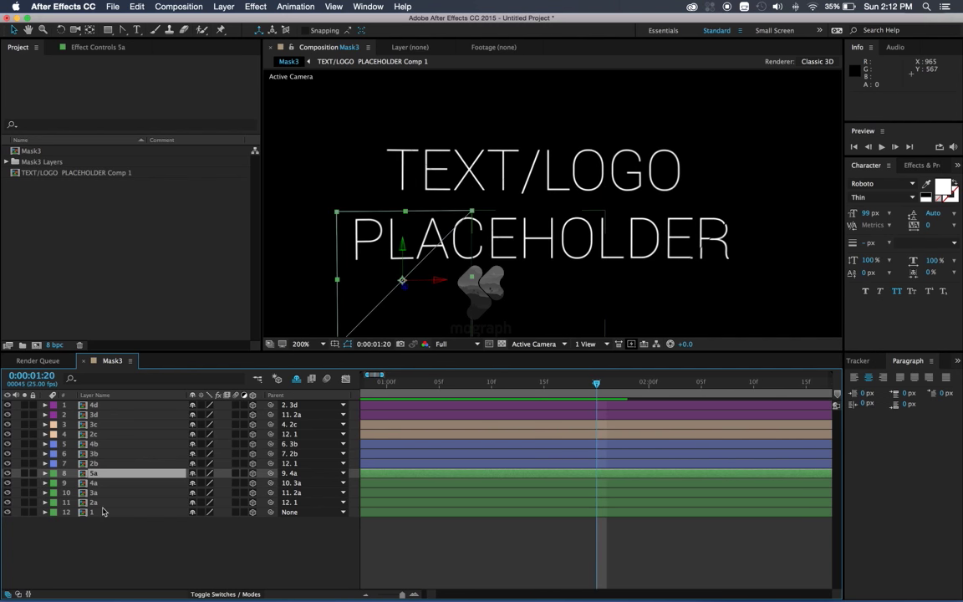
# - Add a new white solid inside the TEXT/LOGO PLACEHOLDER Comp 1 precomp
pyautogui.doubleClick(86, 513)
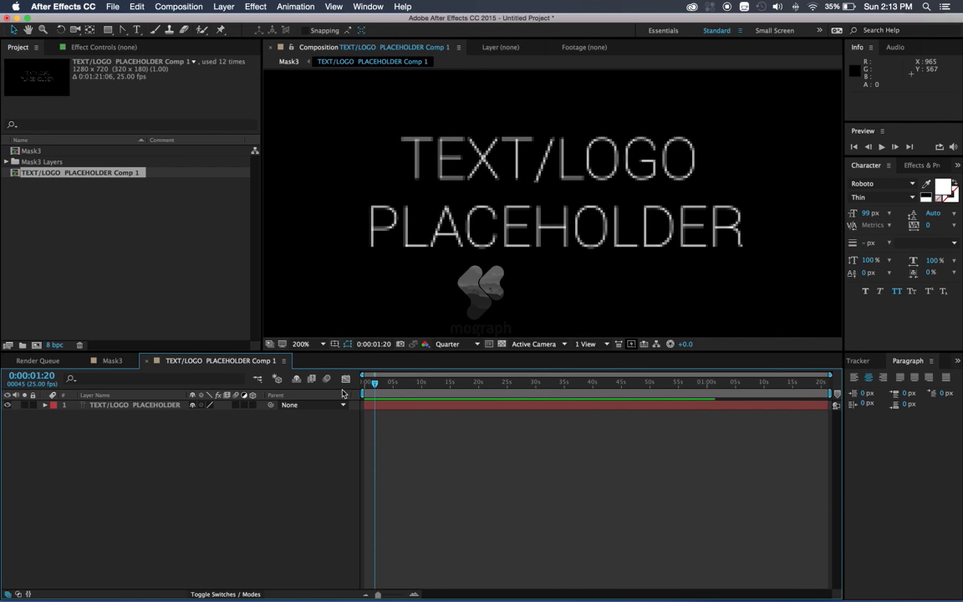
pyautogui.press('super+y')
pyautogui.click(507, 316)
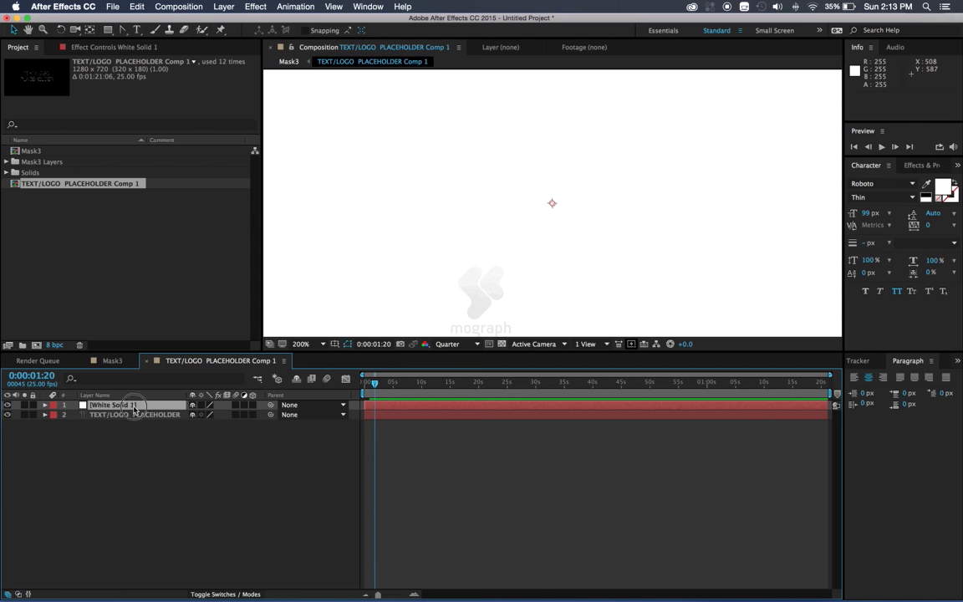
# - Preview the full Mask3 unfold at 100% zoom, then return to 1:03 where panel 4d misaligns
pyautogui.hotkey('shift', ',')
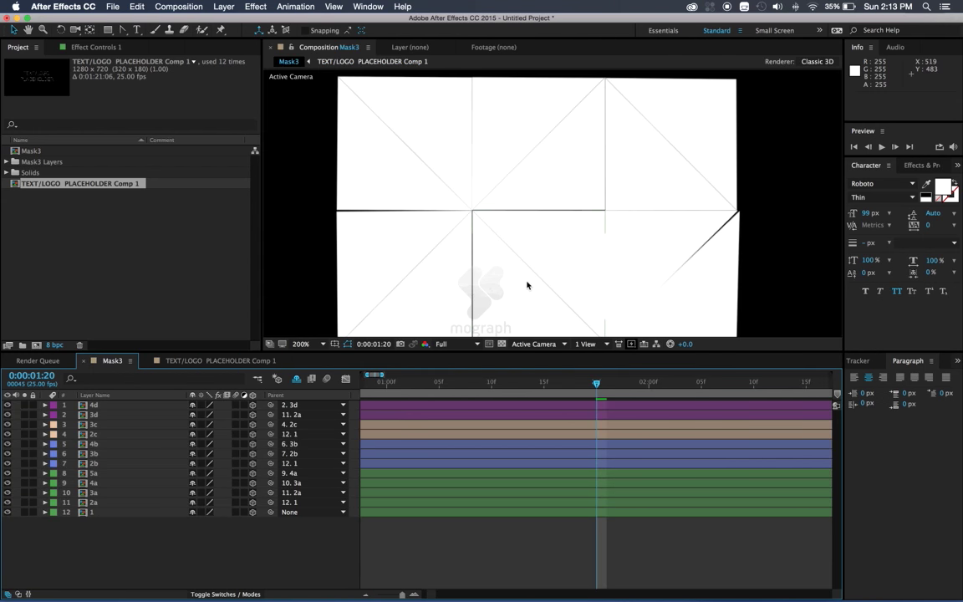
pyautogui.press(',')
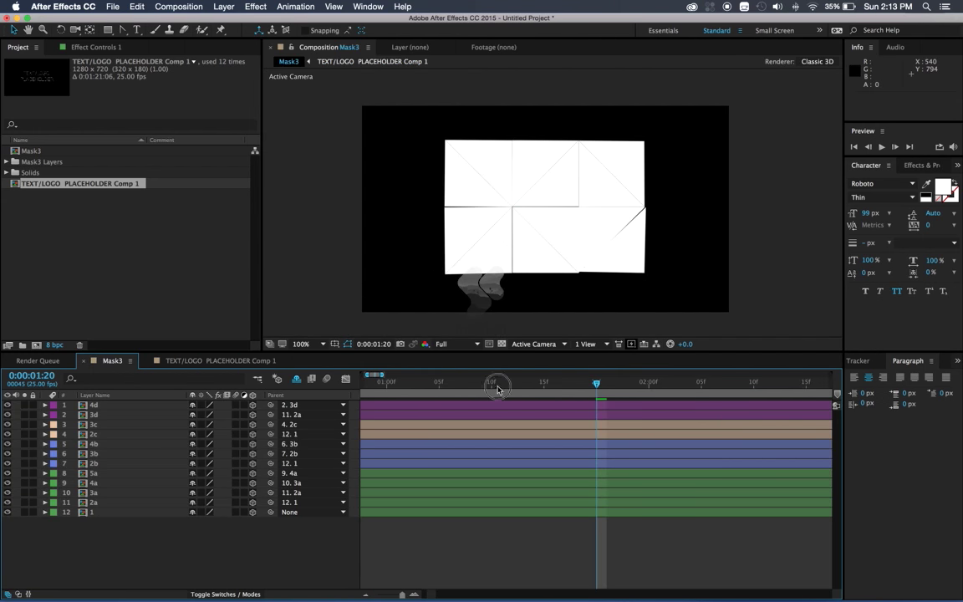
pyautogui.press('Home')
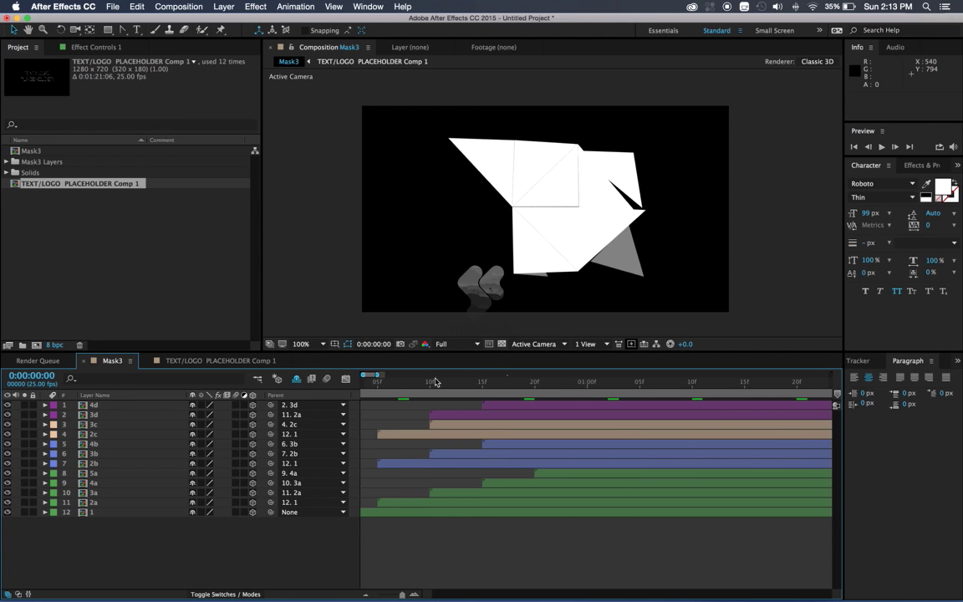
pyautogui.press('-')
pyautogui.press('-')
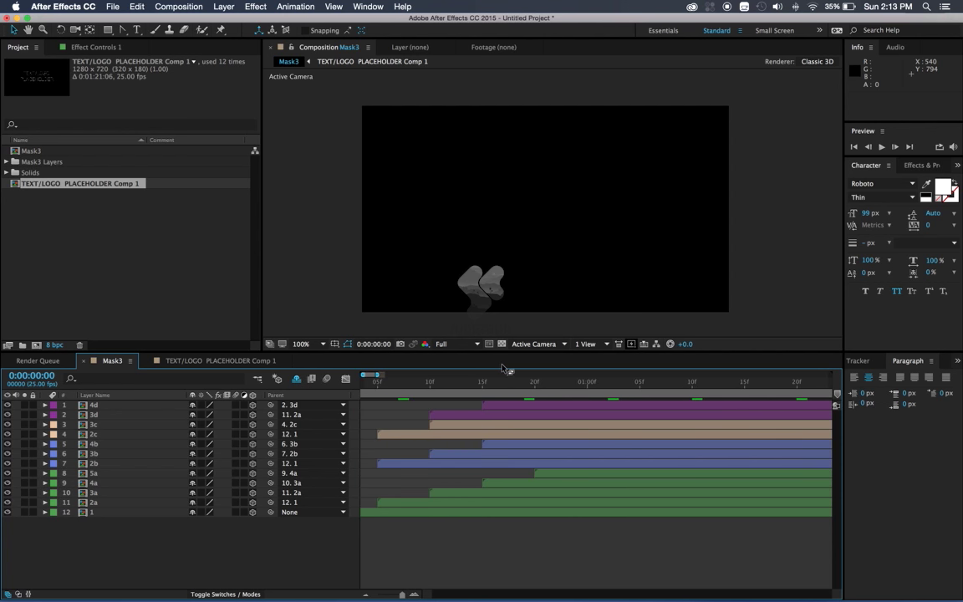
pyautogui.click(880, 147)
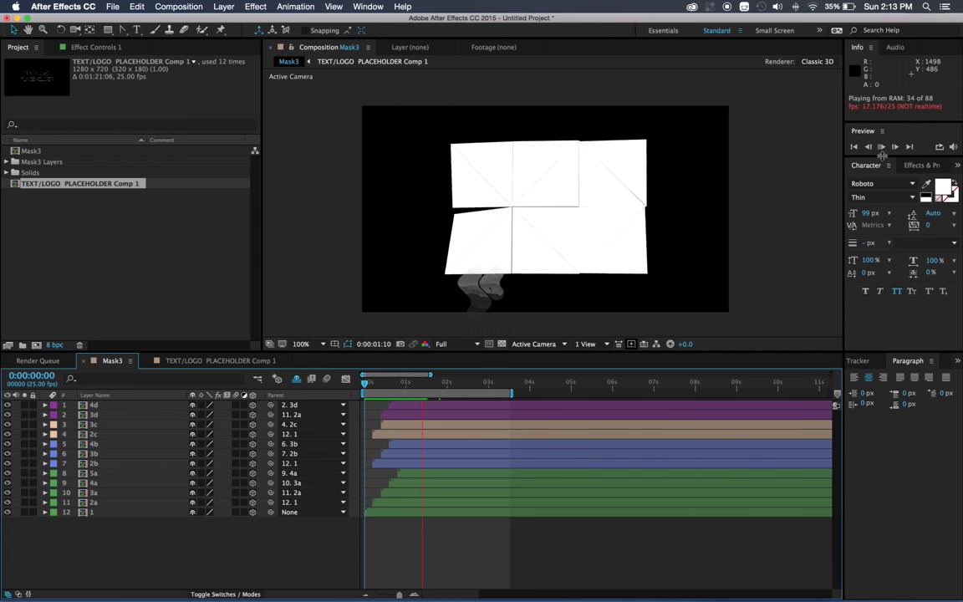
pyautogui.click(595, 302)
pyautogui.moveTo(386, 346); pyautogui.dragTo(304, 335)
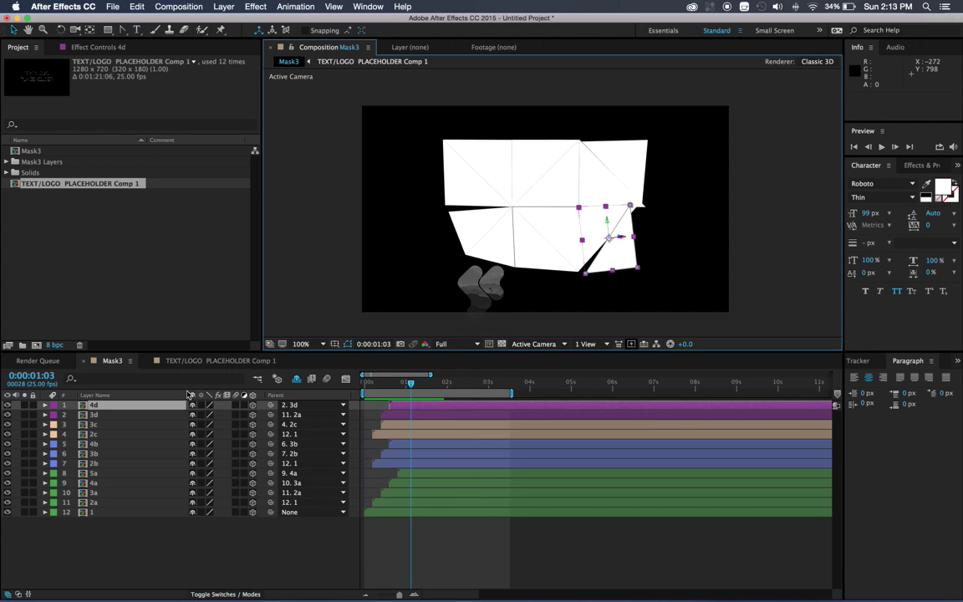
# - Set panel 4d's Orientation Z to 45° and its Z Rotation to -45°
pyautogui.press('r')
pyautogui.click(229, 414)
pyautogui.write('45')
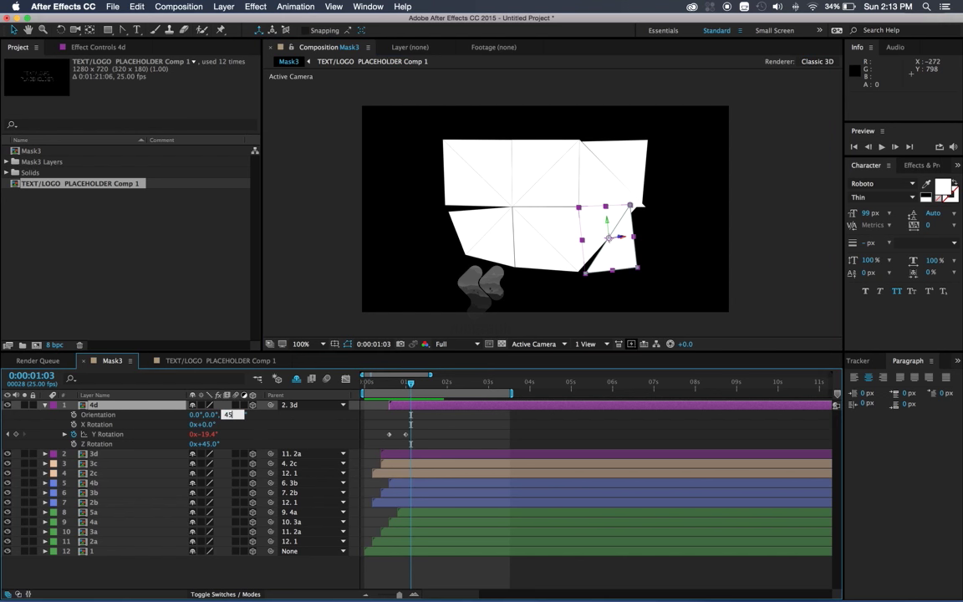
pyautogui.press('Return')
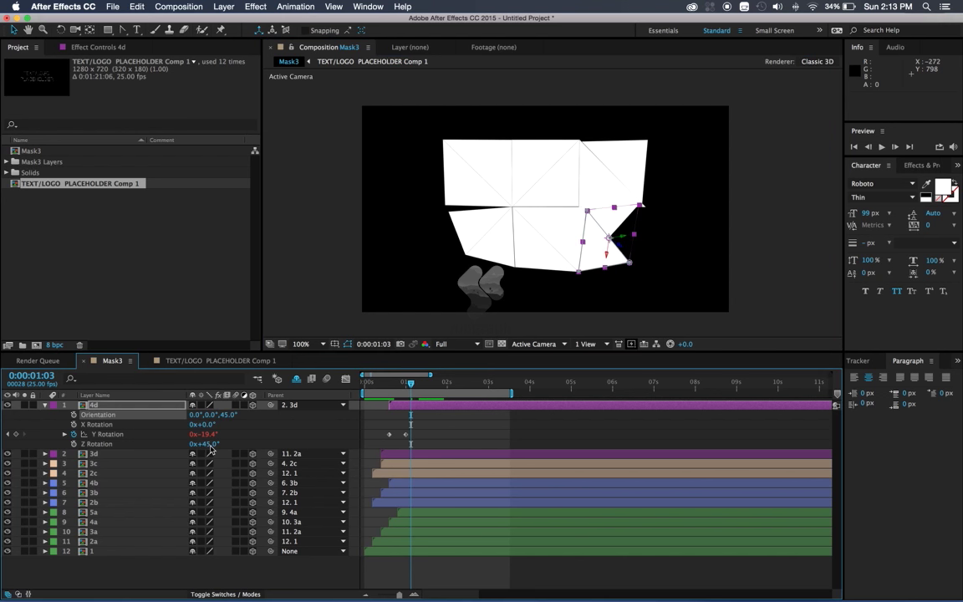
pyautogui.click(209, 446)
pyautogui.moveTo(385, 385); pyautogui.dragTo(435, 391)
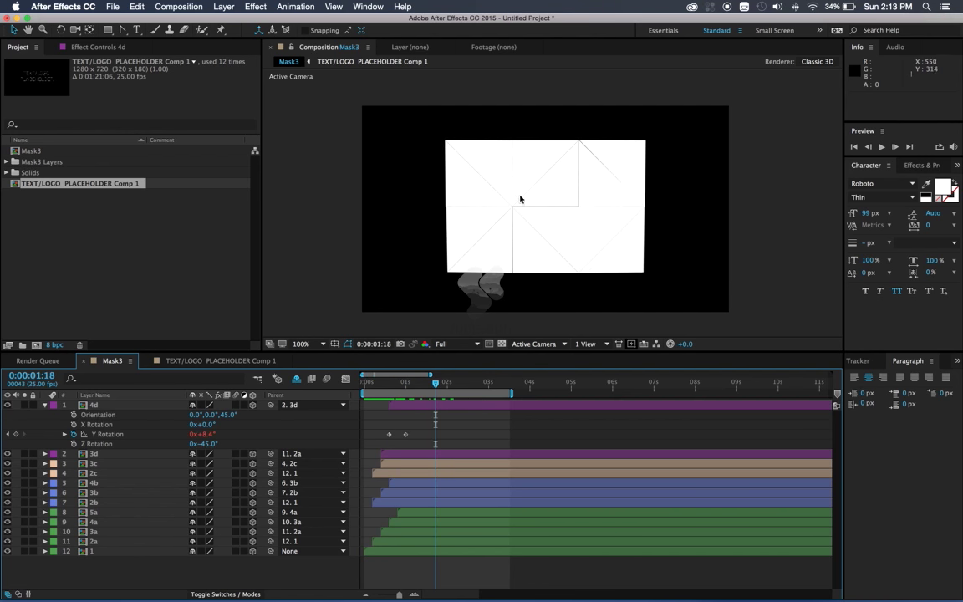
# - Set panel 3c's Orientation Z to 315° and its Z Rotation to +45°
pyautogui.click(631, 159)
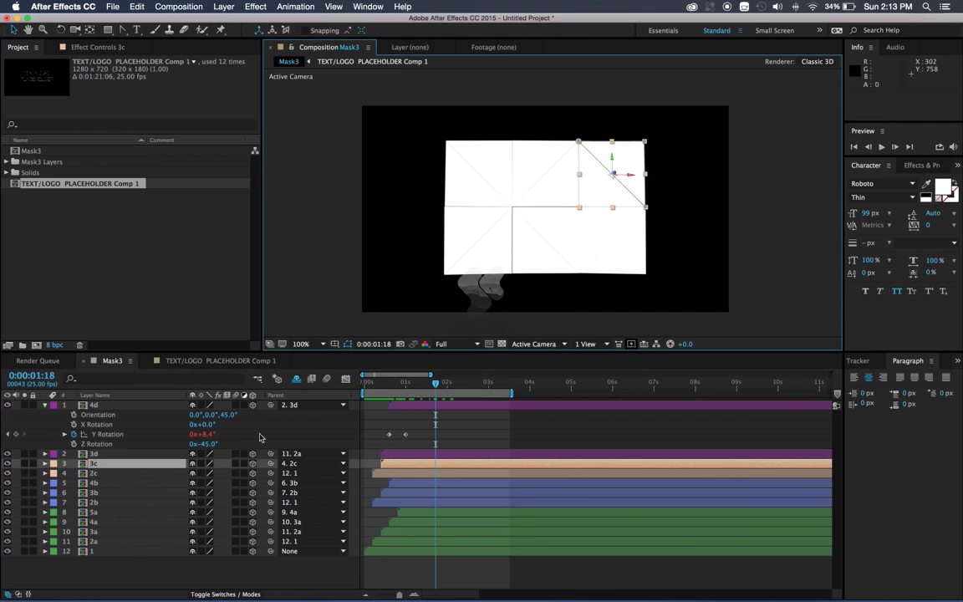
pyautogui.click(123, 468)
pyautogui.press('r')
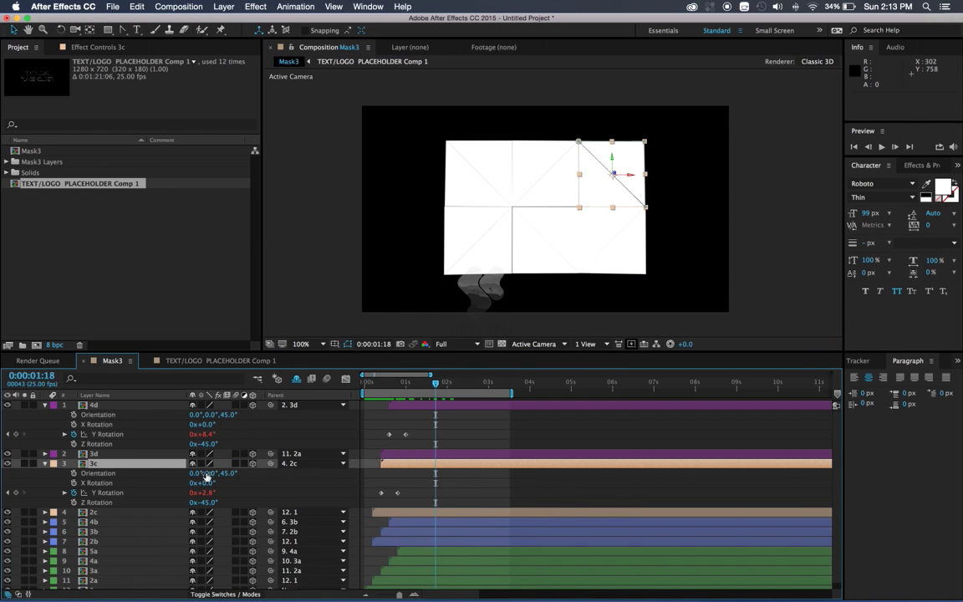
pyautogui.click(228, 473)
pyautogui.write('5')
pyautogui.click(207, 502)
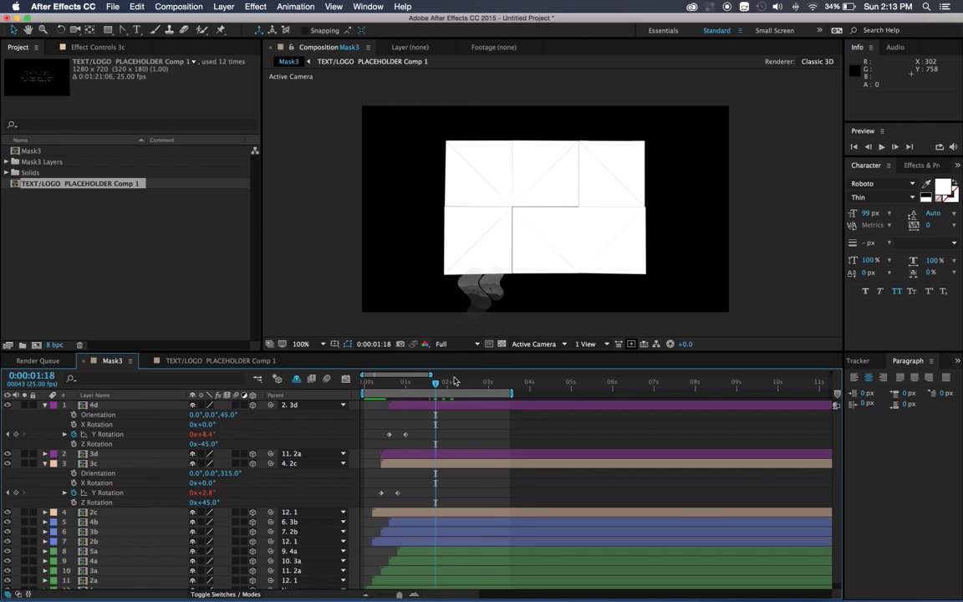
# - Preview the corrected folds, then move to 1:21 where the panels form a rectangle
pyautogui.moveTo(437, 387); pyautogui.dragTo(348, 400)
pyautogui.press('space')
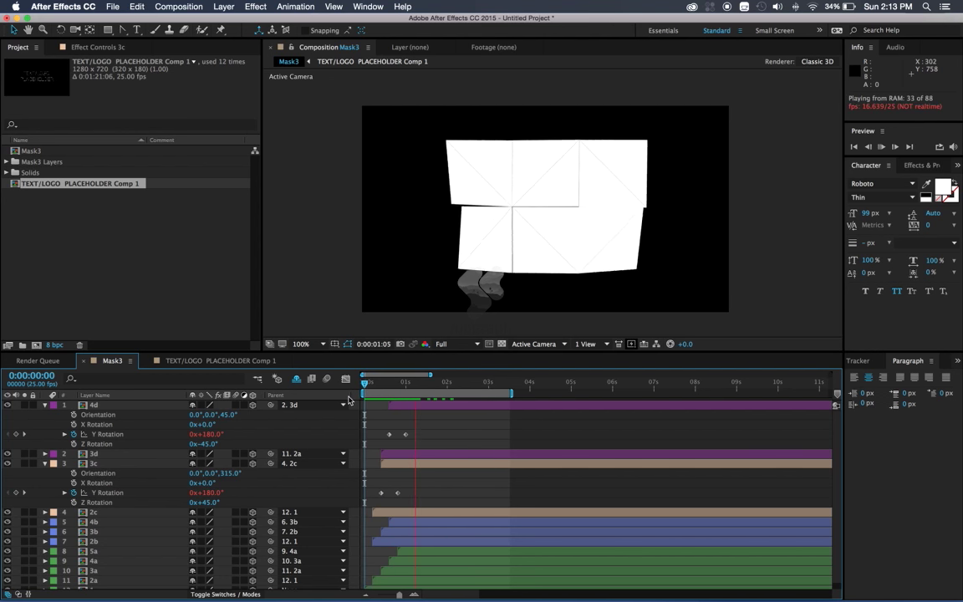
pyautogui.press('u')
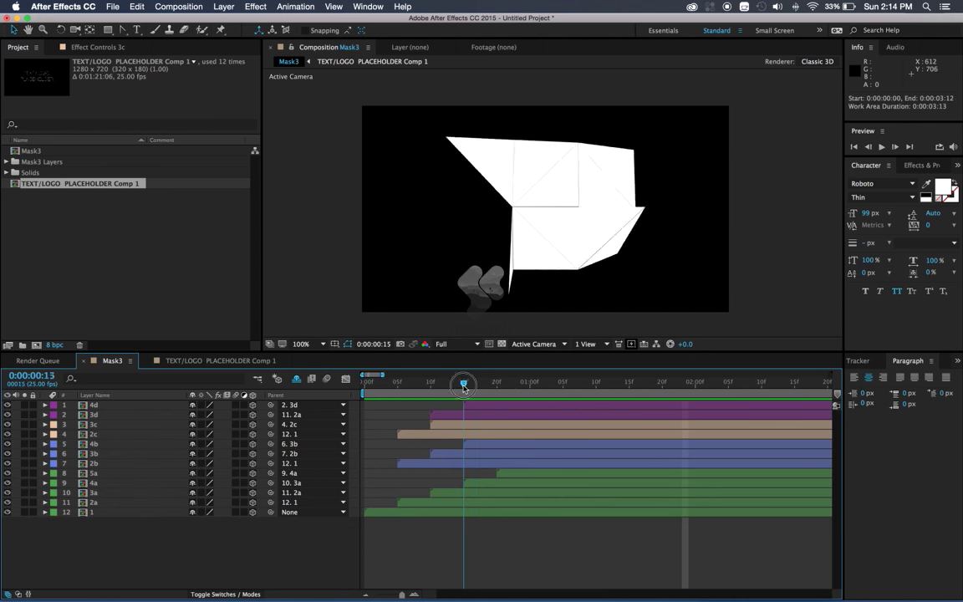
pyautogui.click(582, 388)
pyautogui.moveTo(583, 389); pyautogui.dragTo(665, 386)
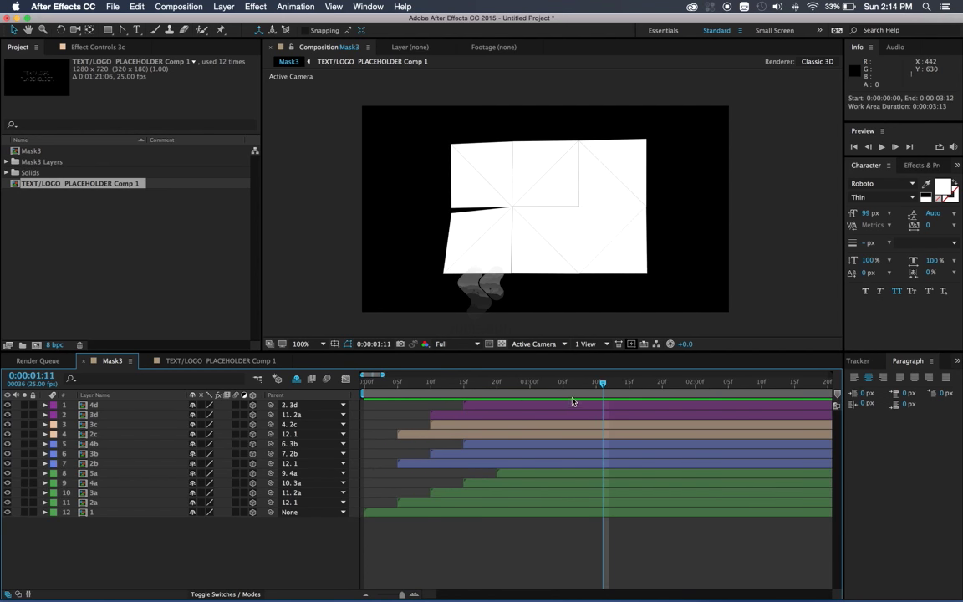
# - Drag panel 5a's mask corner outward to close the edge gap beside panel 4a
pyautogui.scroll(3, 459, 230)
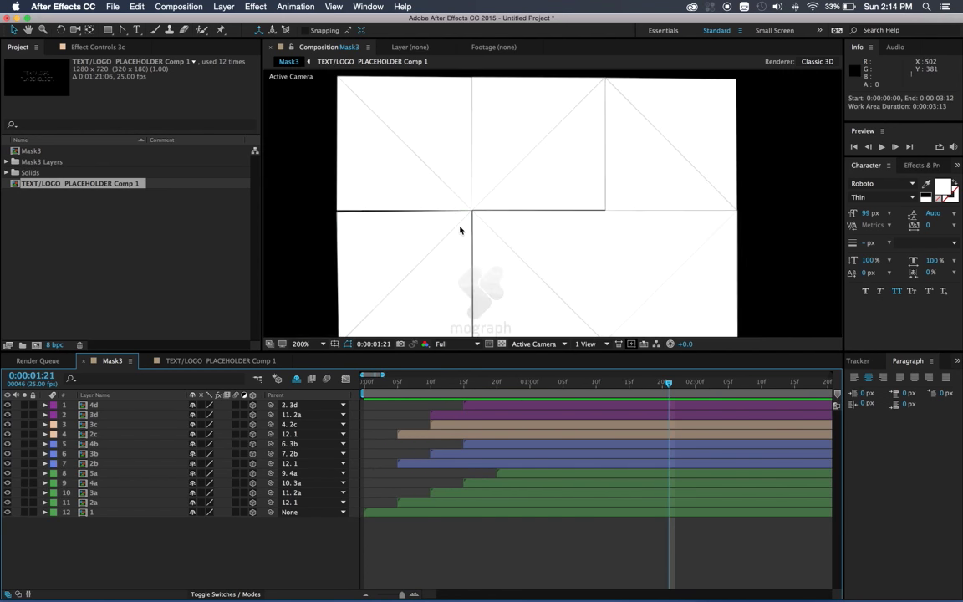
pyautogui.click(383, 232)
pyautogui.scroll(1, 387, 208)
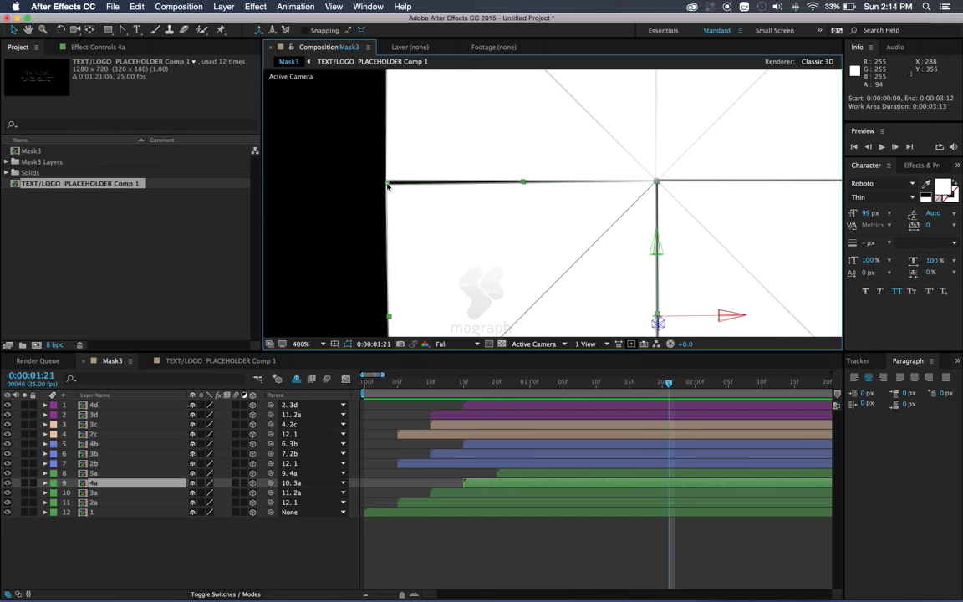
pyautogui.keyDown('shift'); pyautogui.click(93, 472); pyautogui.keyUp('shift')
pyautogui.press('m')
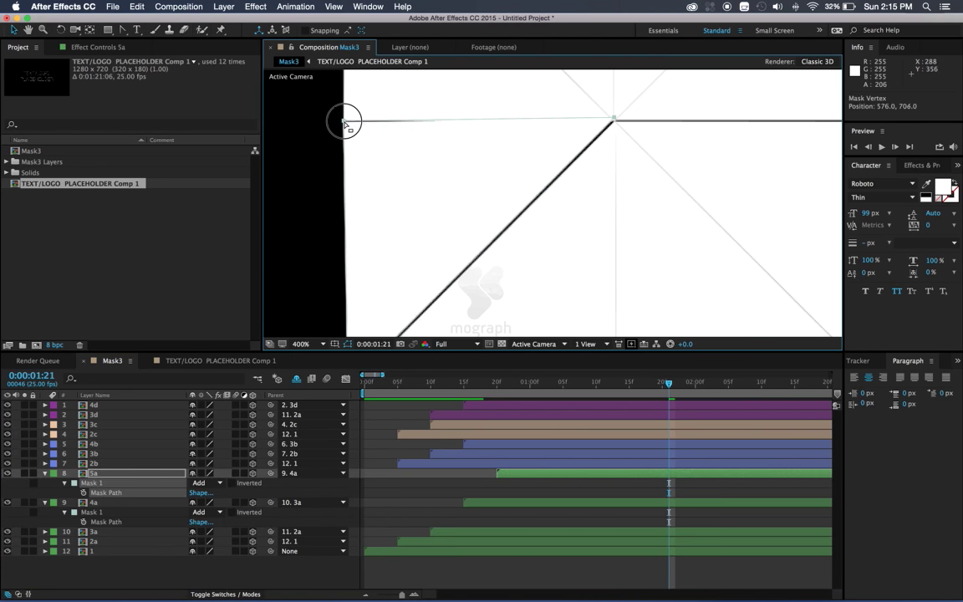
pyautogui.moveTo(346, 127); pyautogui.dragTo(340, 122)
pyautogui.scroll(-2, 419, 215)
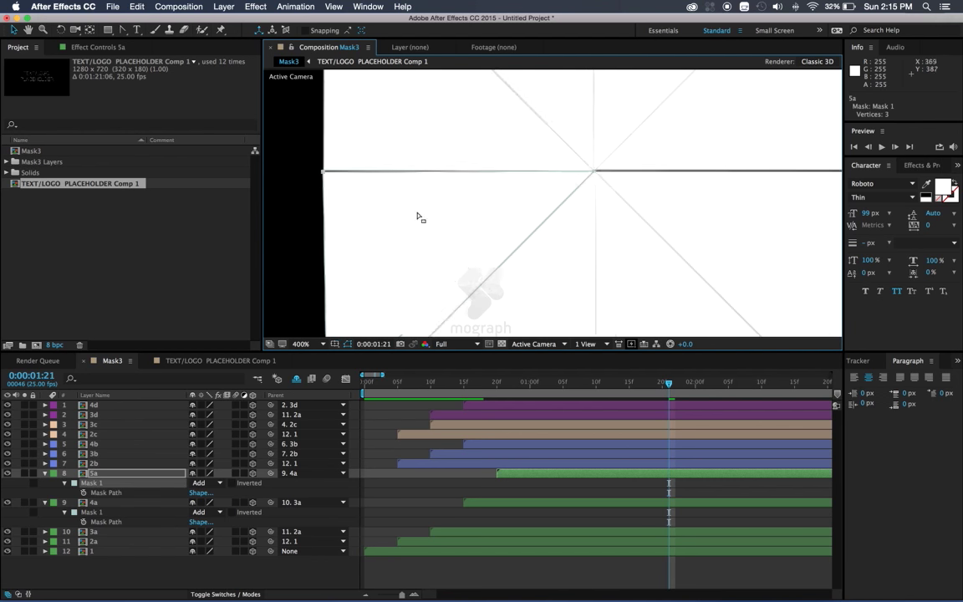
pyautogui.scroll(-2, 441, 279)
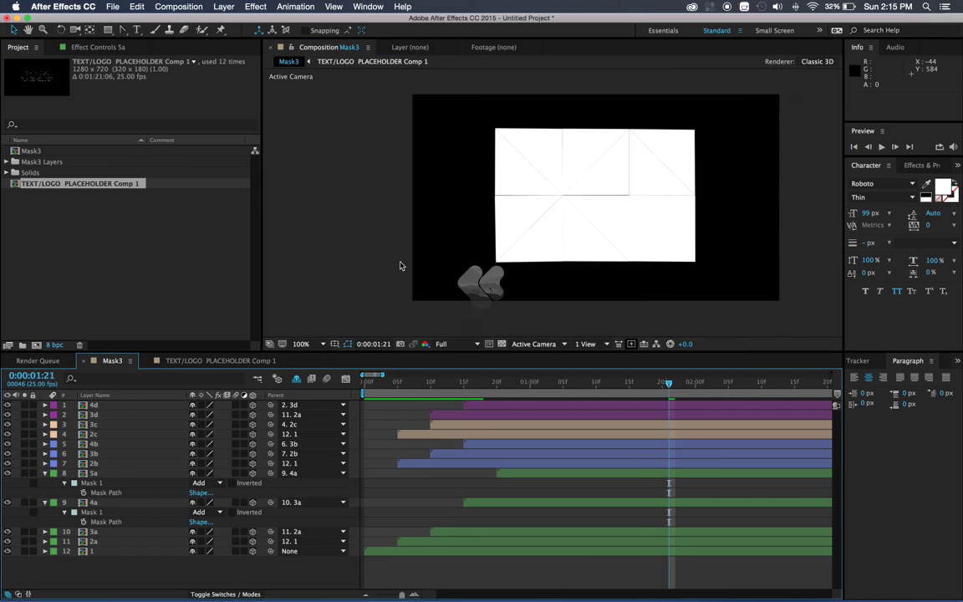
pyautogui.scroll(-1, 399, 264)
pyautogui.scroll(-1, 528, 240)
pyautogui.scroll(2, 495, 237)
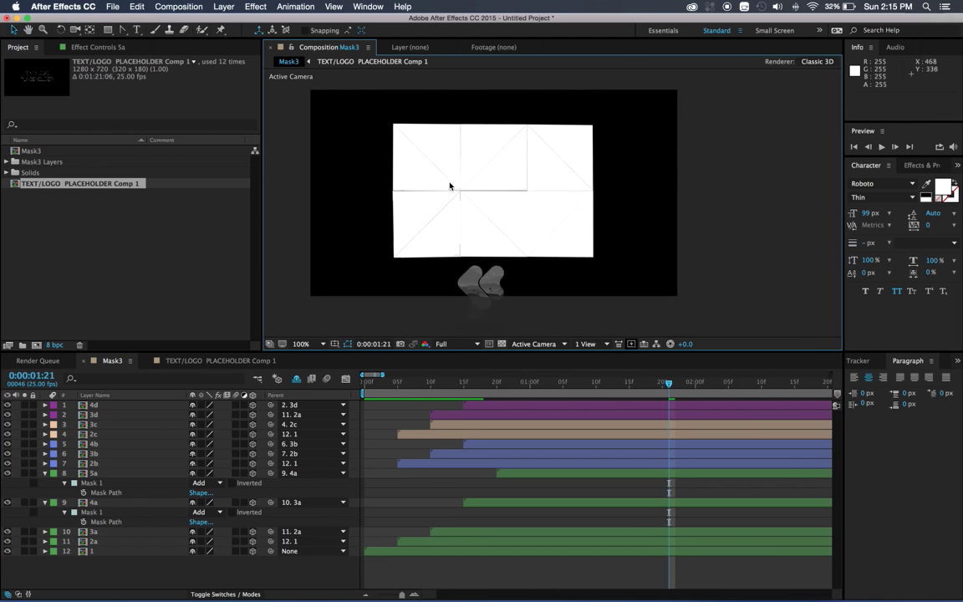
# - Collapse all panel layer properties and clear the selection
pyautogui.hotkey('ctrl', 'a')
pyautogui.press('u')
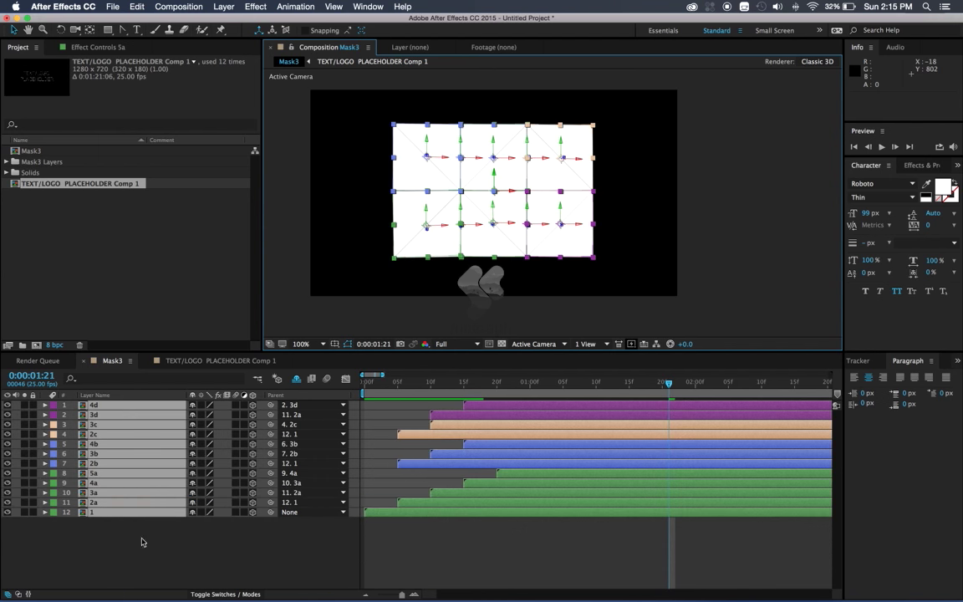
pyautogui.click(142, 539)
pyautogui.click(140, 219)
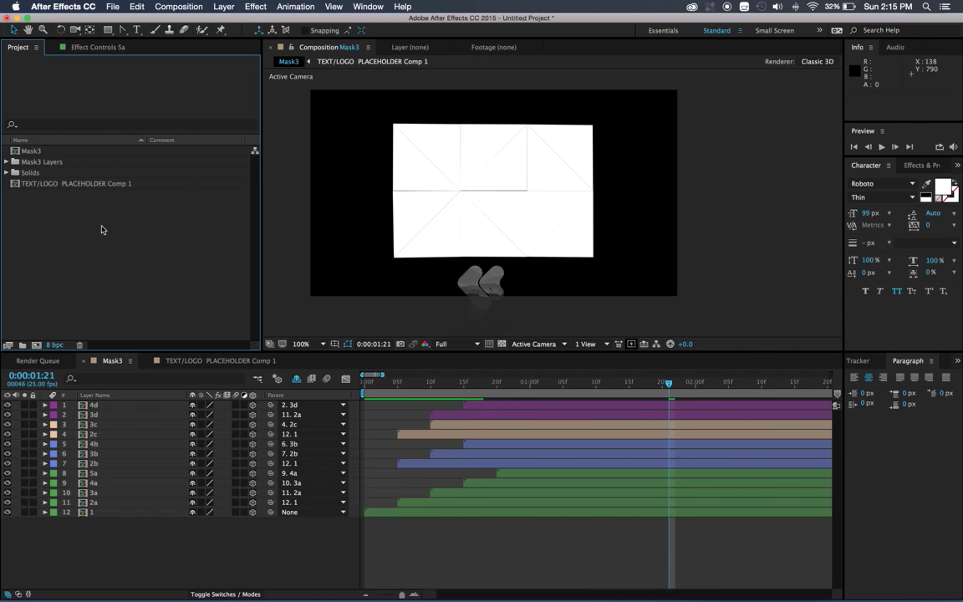
# - Add OTF_Crumpled_Paper_01.jpg to the placeholder comp, fit it to comp size, and blend it with Multiply
pyautogui.click(207, 362)
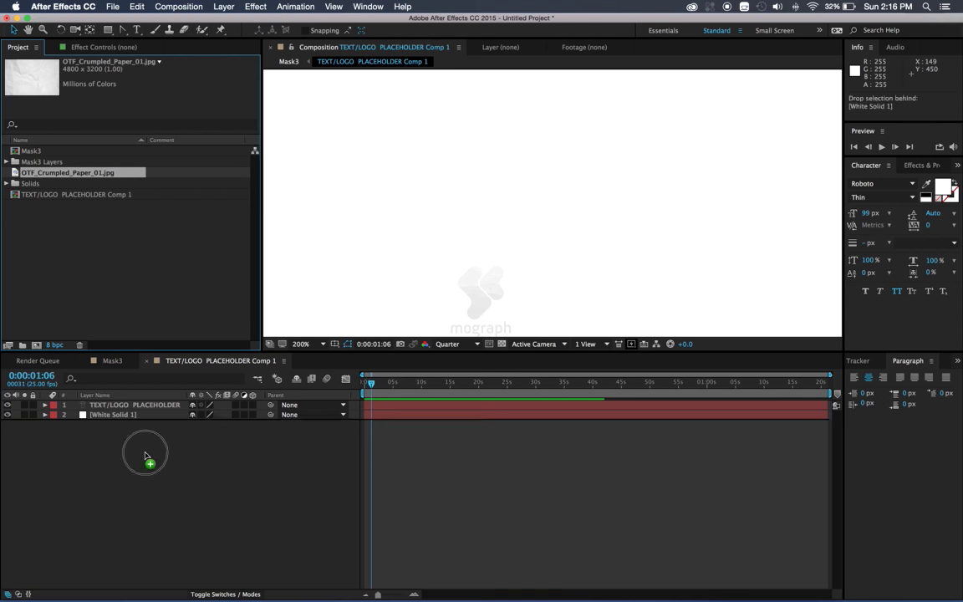
pyautogui.moveTo(37, 173); pyautogui.dragTo(144, 451)
pyautogui.press('s')
pyautogui.click(166, 413)
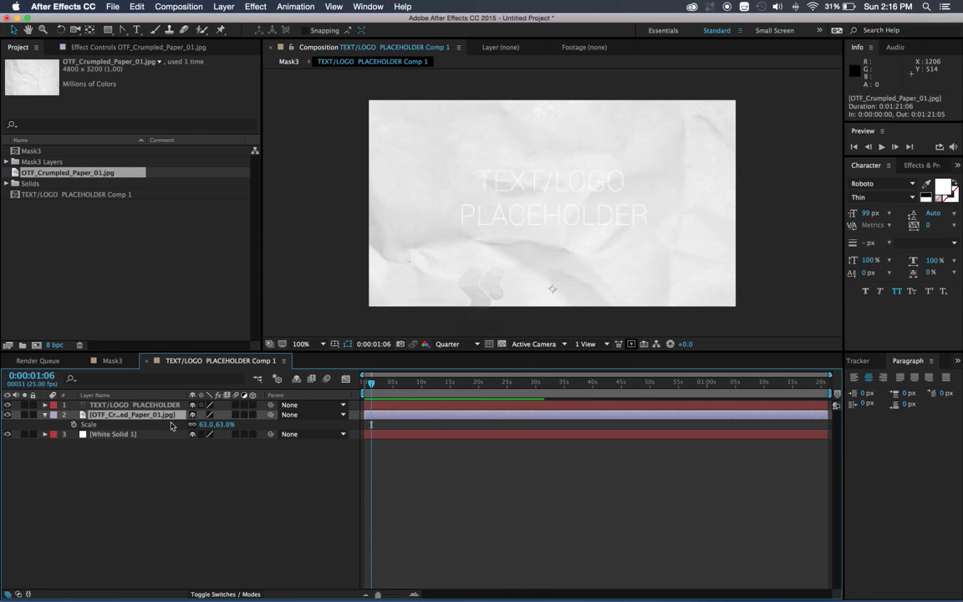
pyautogui.click(224, 594)
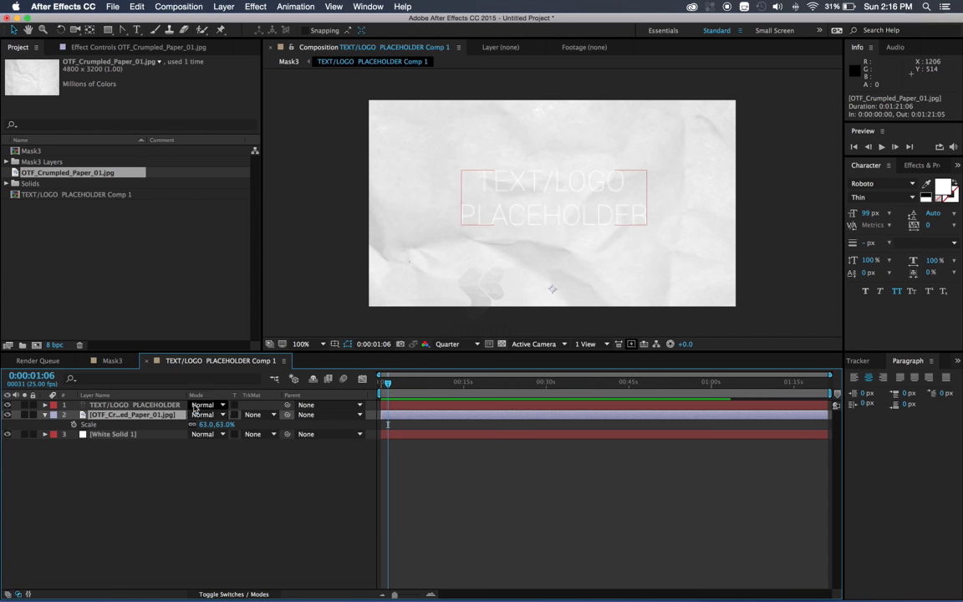
pyautogui.click(205, 414)
pyautogui.click(214, 188)
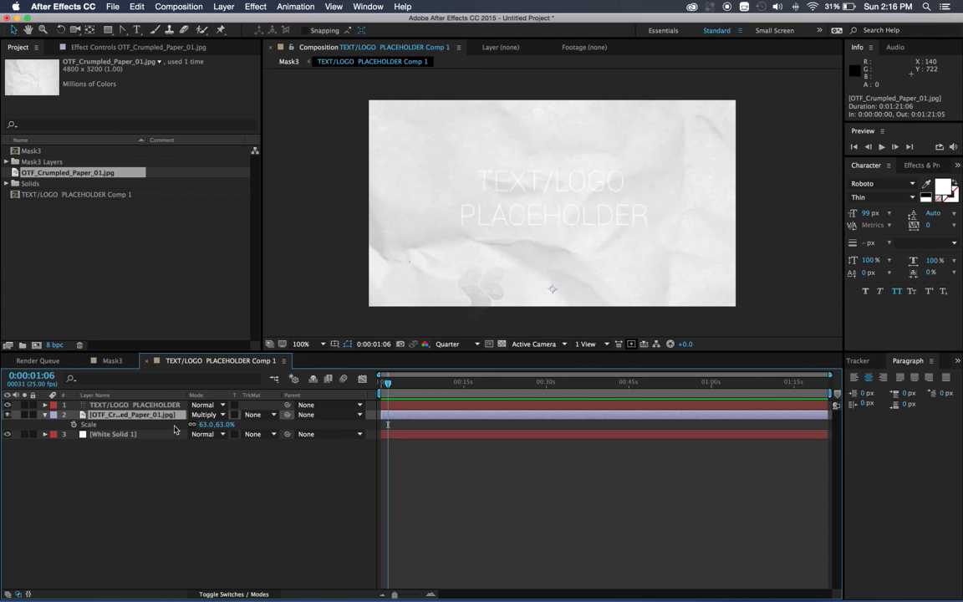
pyautogui.click(154, 406)
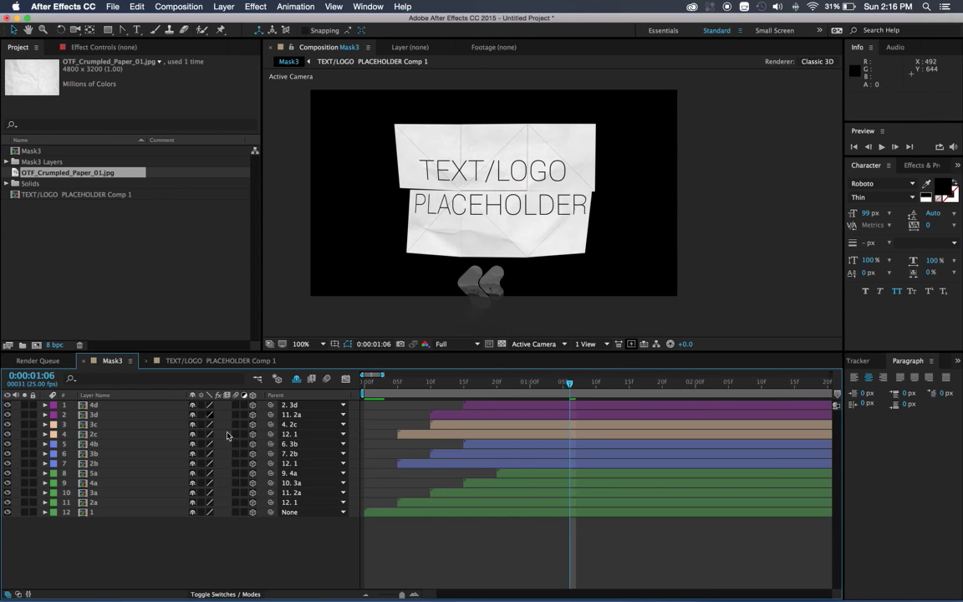
# - Add a spot light to Mask3 and set its Z position to -1500
pyautogui.rightClick(75, 484)
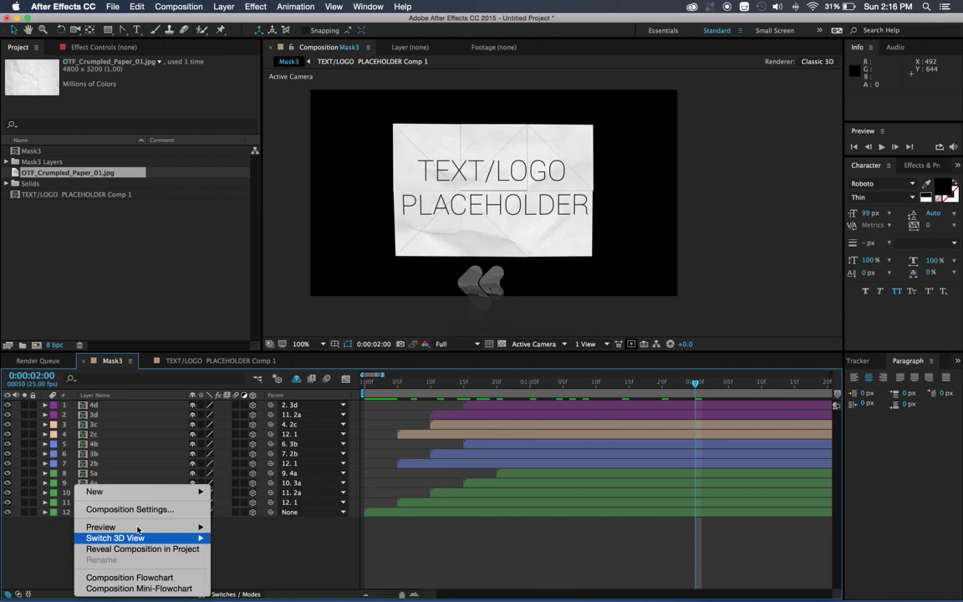
pyautogui.click(224, 522)
pyautogui.click(186, 153)
pyautogui.click(193, 176)
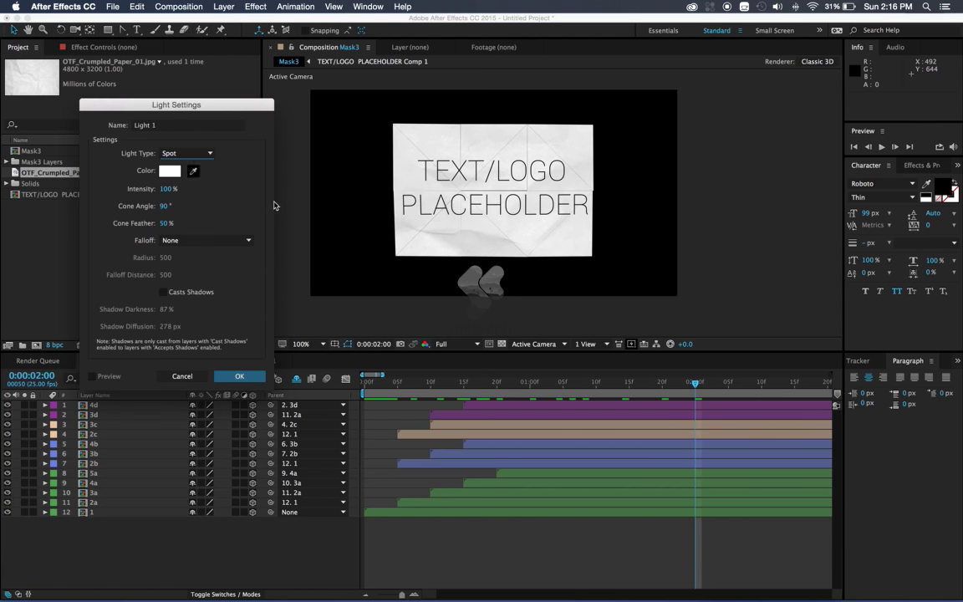
pyautogui.click(239, 375)
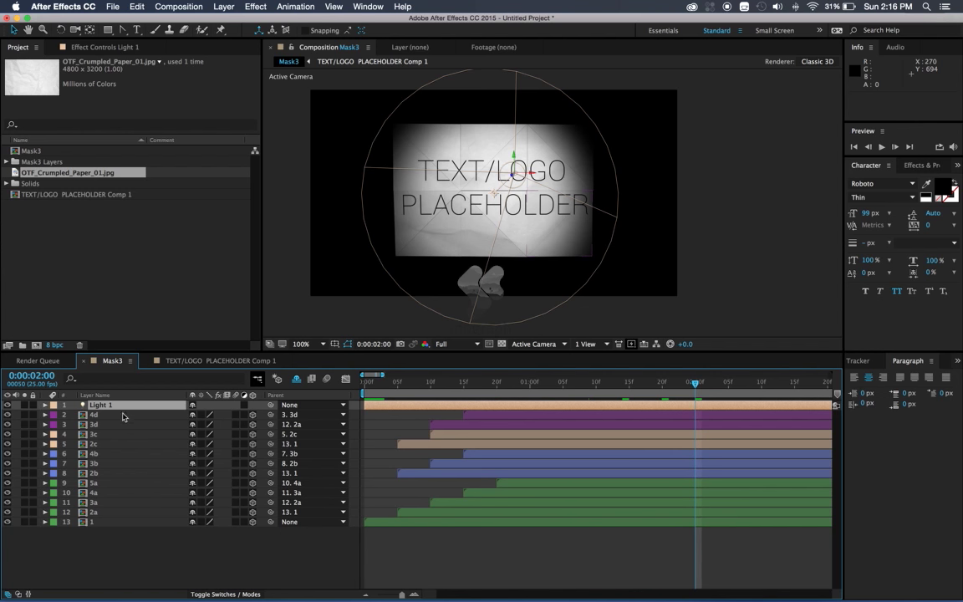
pyautogui.press('p')
pyautogui.click(249, 416)
pyautogui.write('-1500')
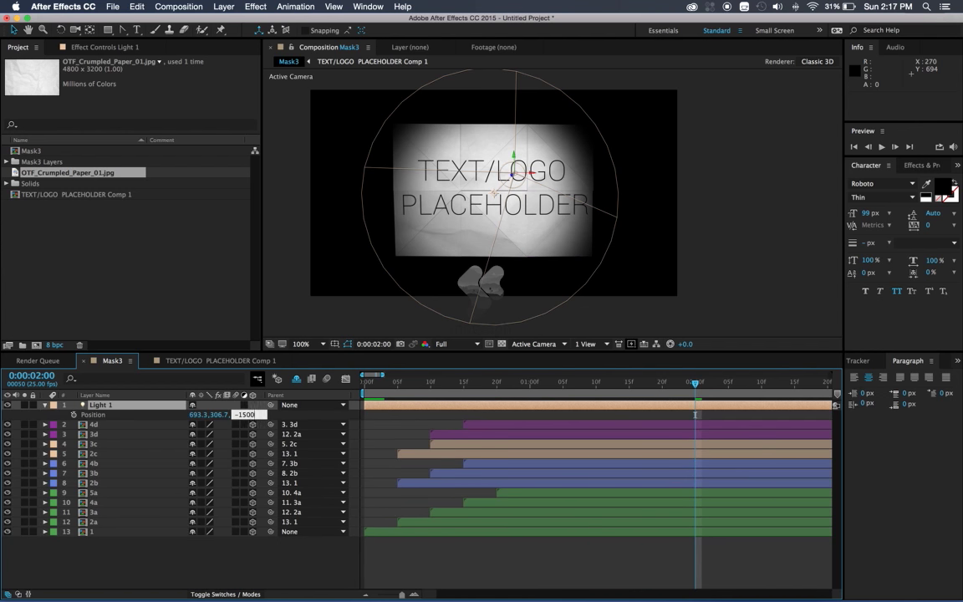
pyautogui.press('Return')
# - Preview the lit unfold, then import Sk Mograph Logo New_Black-01.png
pyautogui.moveTo(518, 383); pyautogui.dragTo(324, 352)
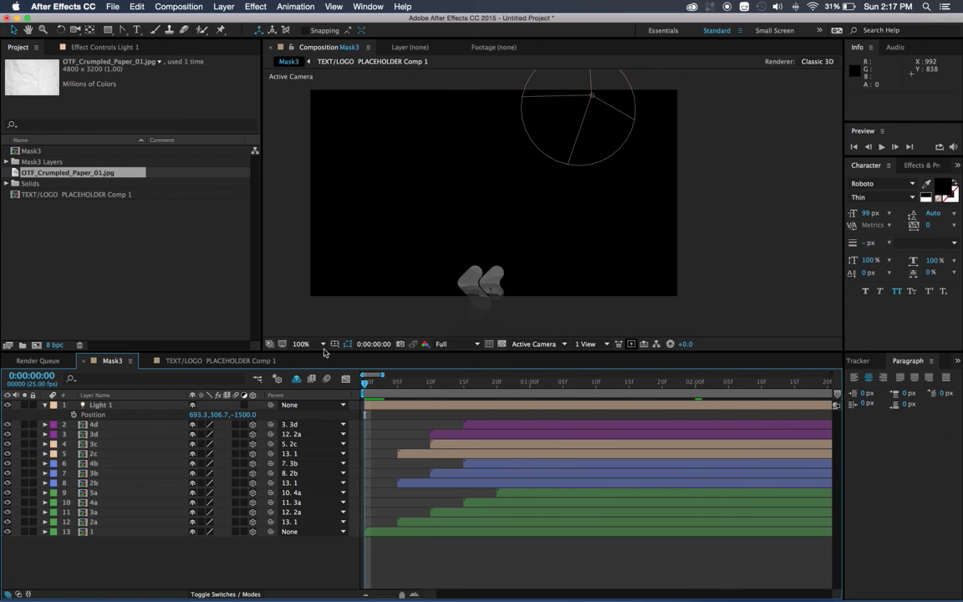
pyautogui.press('space')
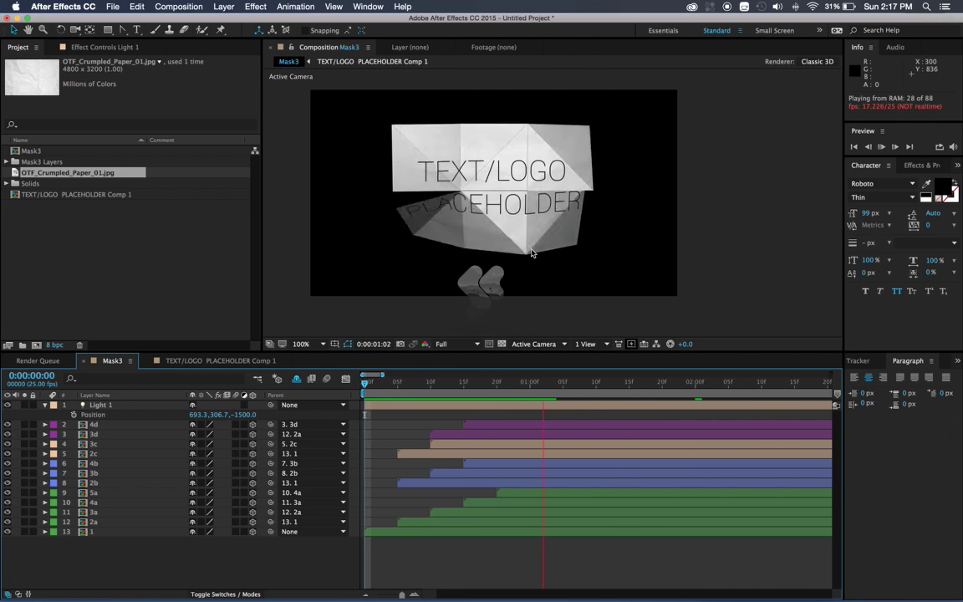
pyautogui.press('space')
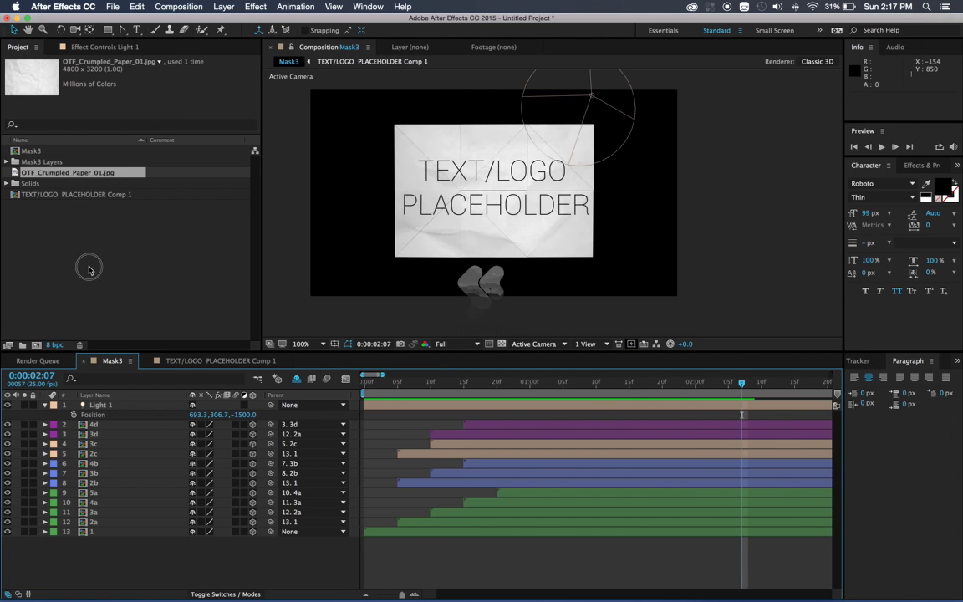
pyautogui.doubleClick(89, 268)
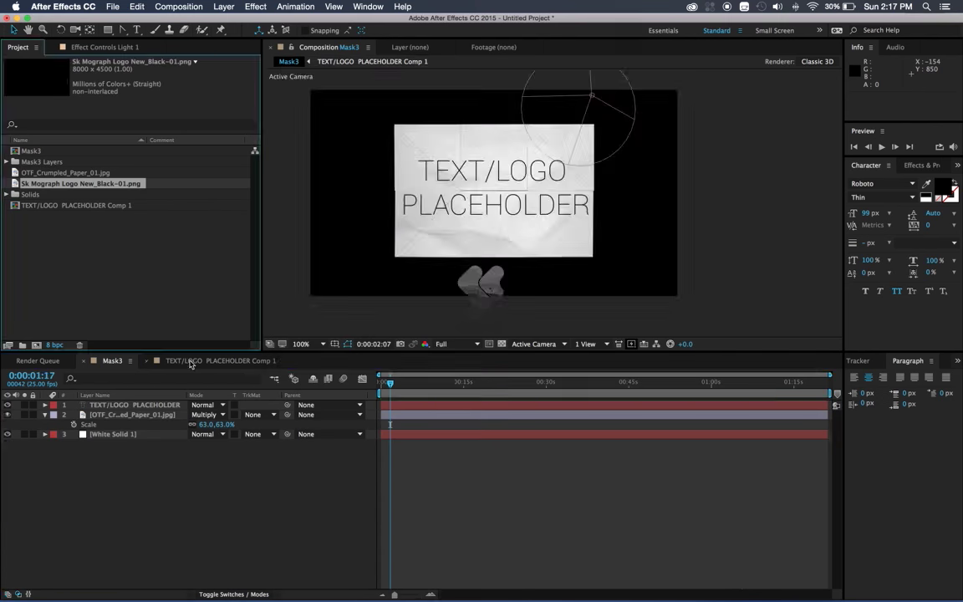
# - Place the Sk Mograph logo at 8% scale in the placeholder comp, hiding the placeholder text layer
pyautogui.moveTo(84, 183); pyautogui.dragTo(114, 409)
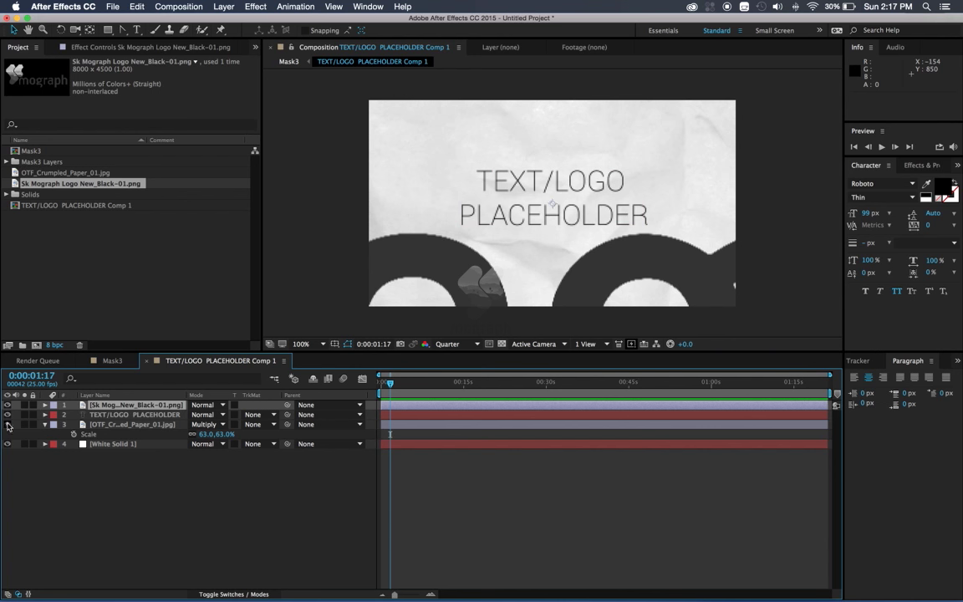
pyautogui.click(7, 415)
pyautogui.press('s')
pyautogui.write('10')
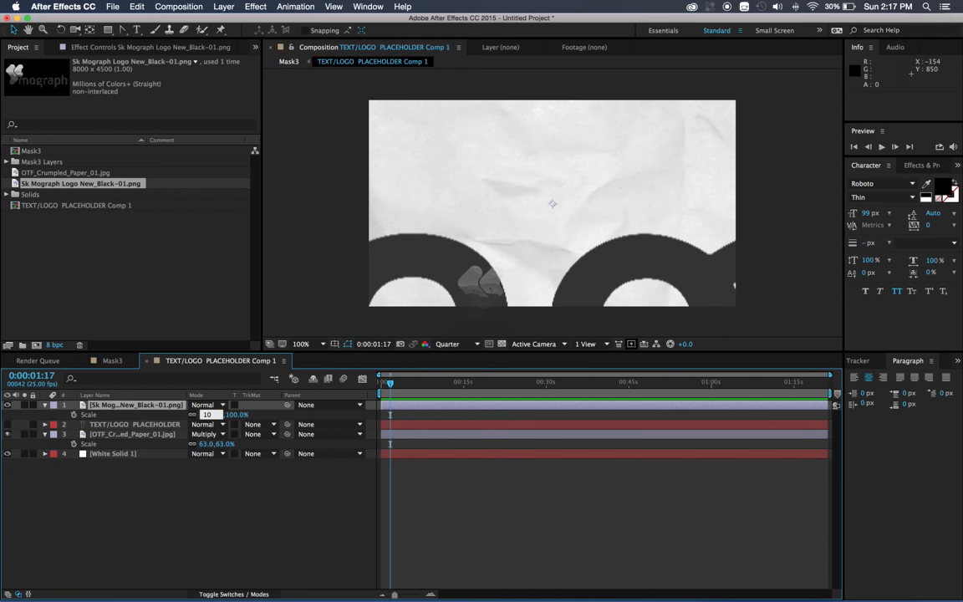
pyautogui.press('Return')
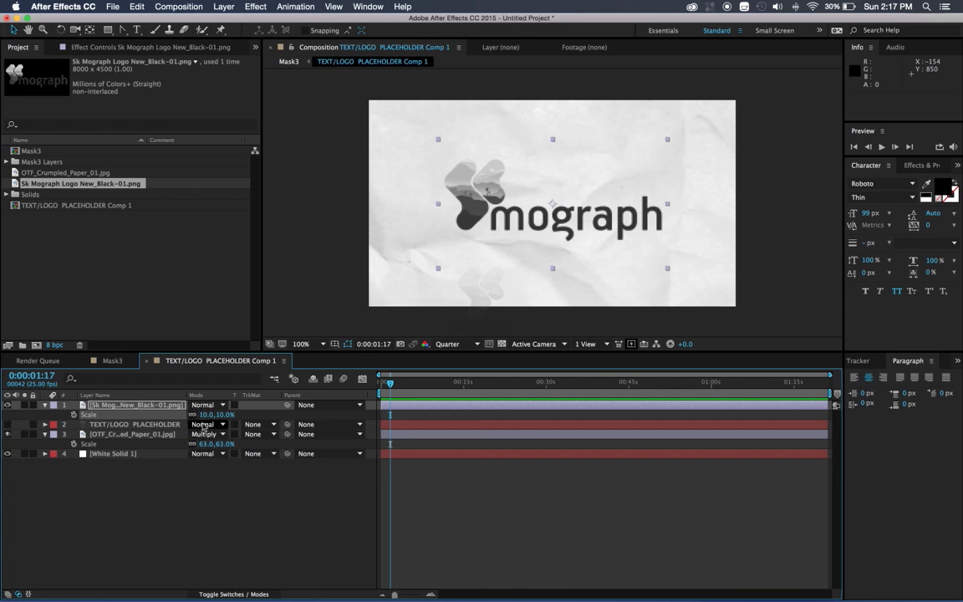
pyautogui.press('Return')
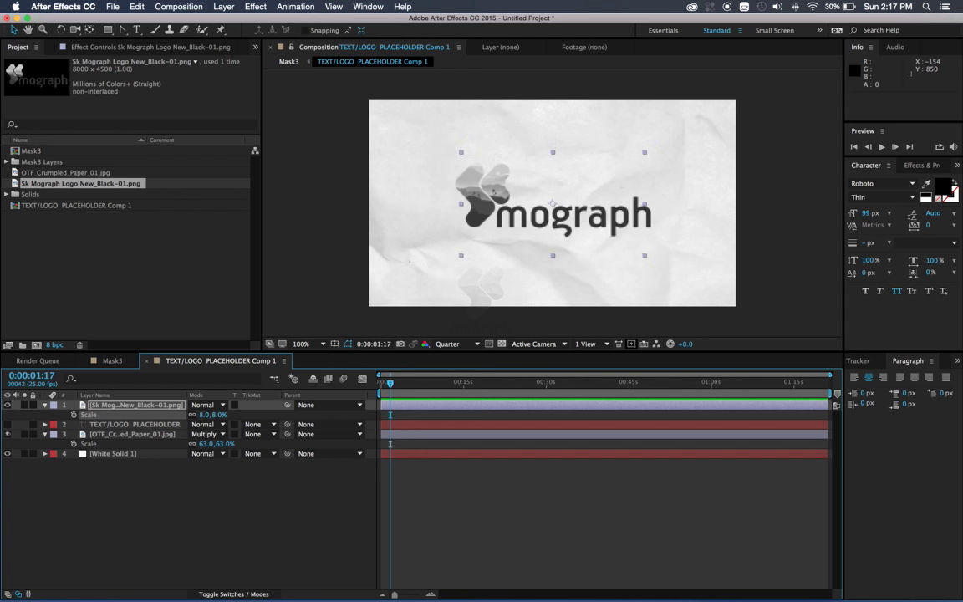
pyautogui.click(112, 360)
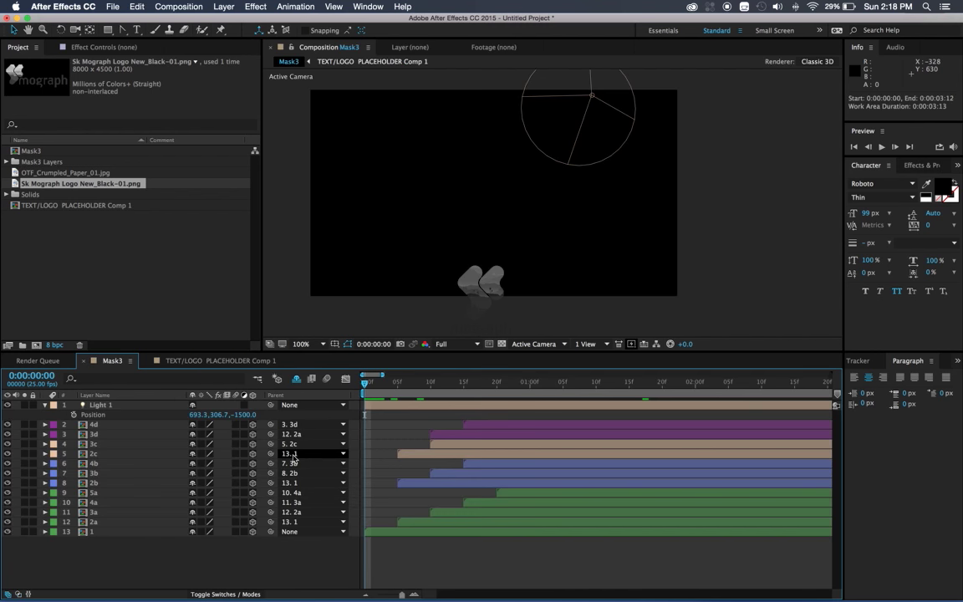
# - Create the 1280×720 FinalCom composition with a light yellow FFF293 solid
pyautogui.hotkey('ctrl', 'n')
pyautogui.write('FinalCom')
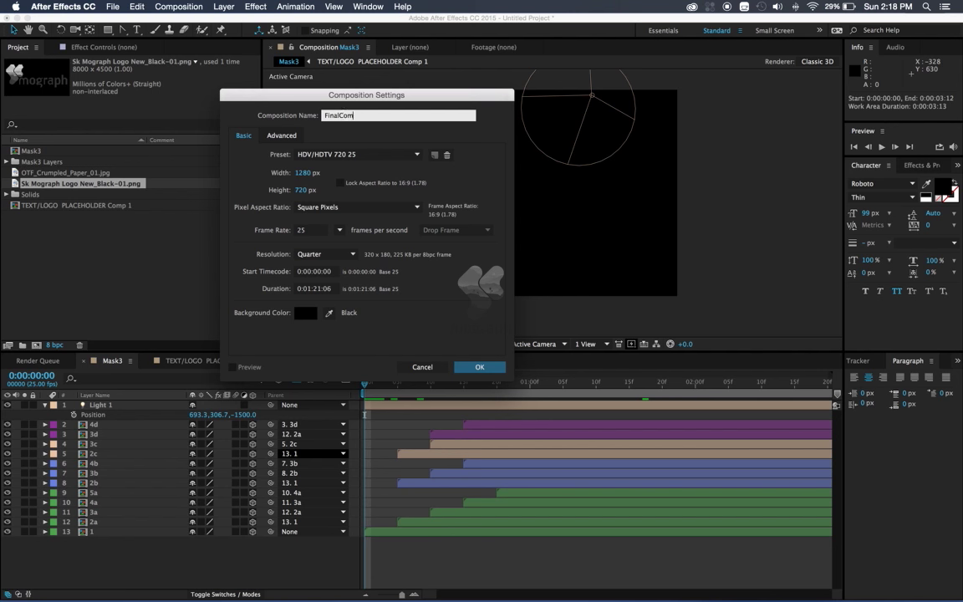
pyautogui.press('Return')
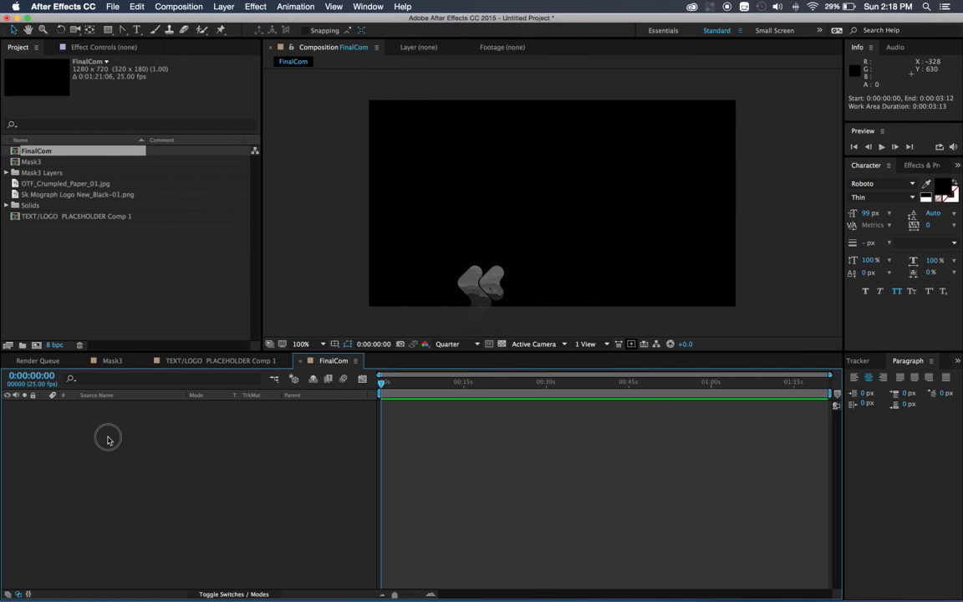
pyautogui.hotkey('ctrl', 'y')
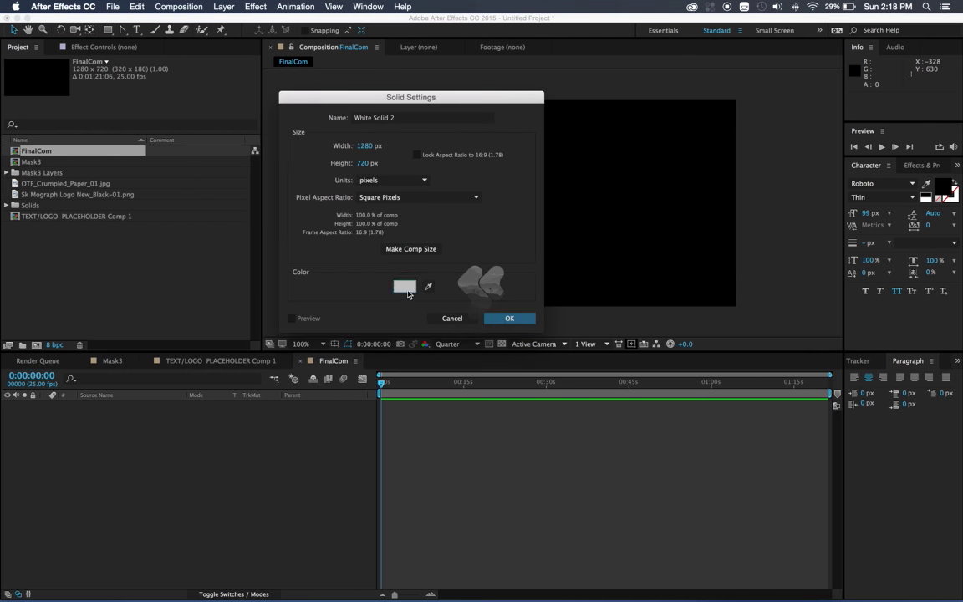
pyautogui.click(404, 286)
pyautogui.moveTo(409, 514); pyautogui.dragTo(409, 537)
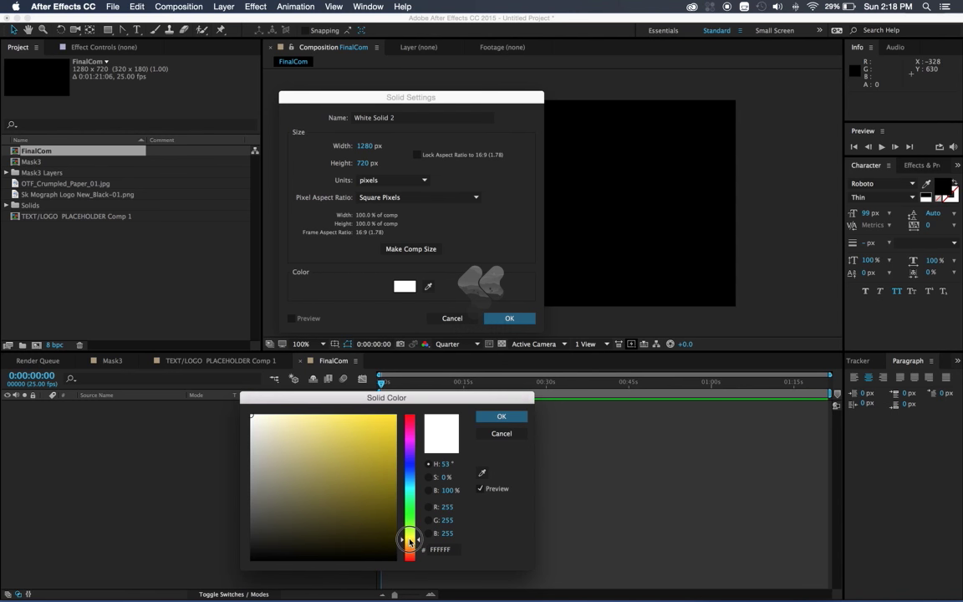
pyautogui.moveTo(344, 433); pyautogui.dragTo(311, 415)
pyautogui.click(502, 416)
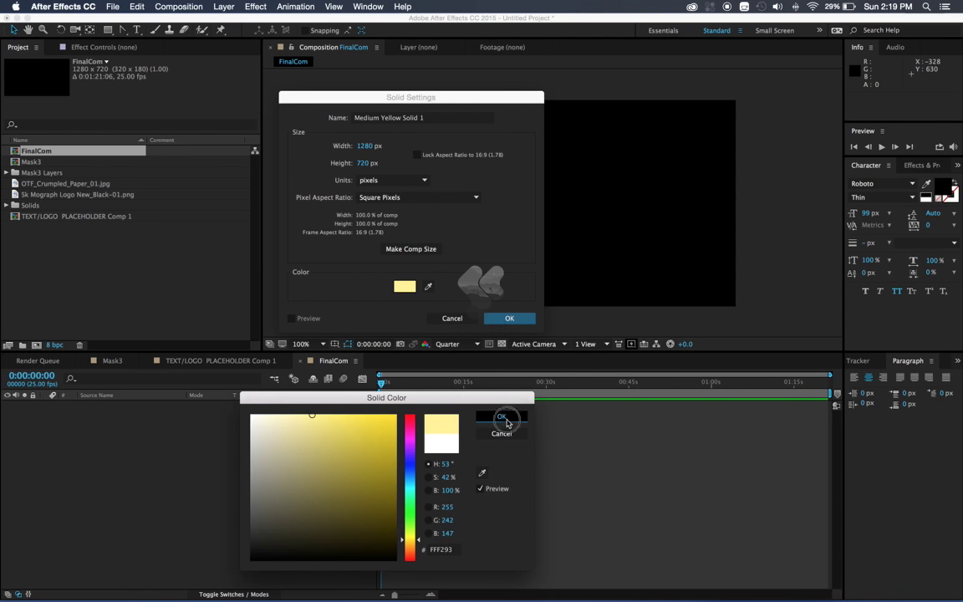
pyautogui.click(506, 317)
# - Place Mask3 above the solid and rename the solid BG
pyautogui.moveTo(30, 161)
pyautogui.mouseDown()
pyautogui.moveTo(204, 493)
pyautogui.moveTo(151, 405)
pyautogui.mouseUp()
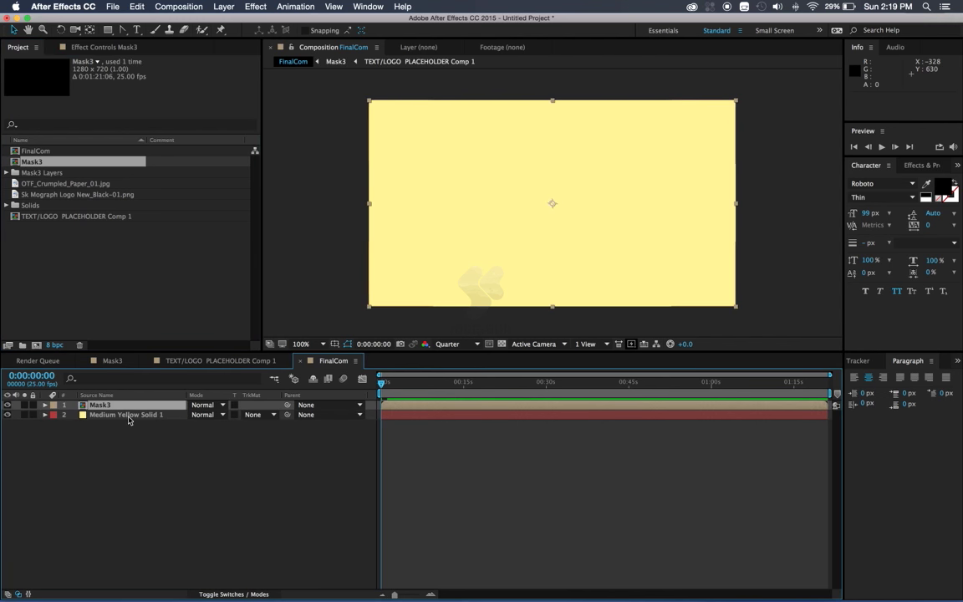
pyautogui.click(129, 415)
pyautogui.press('Return')
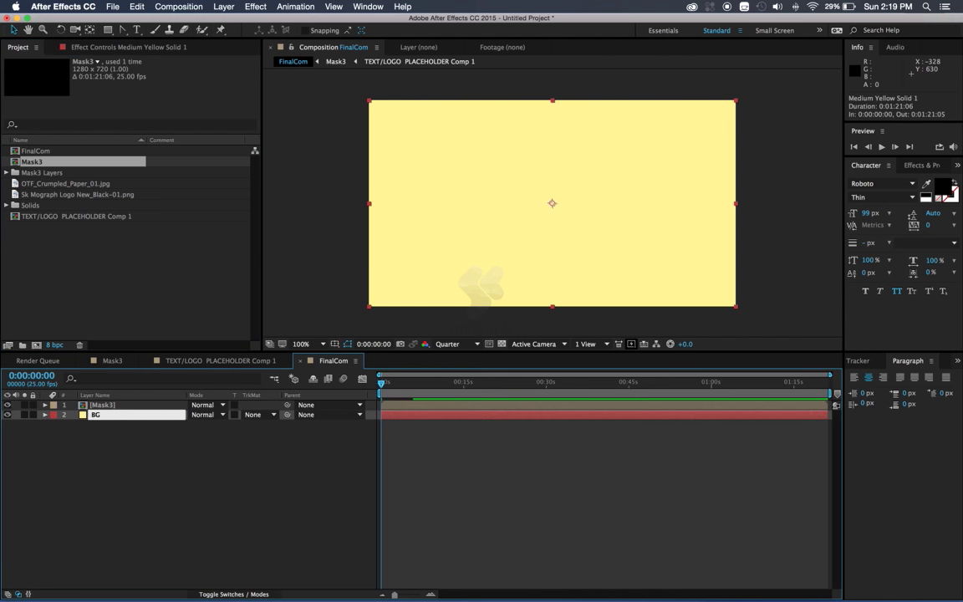
pyautogui.press('Return')
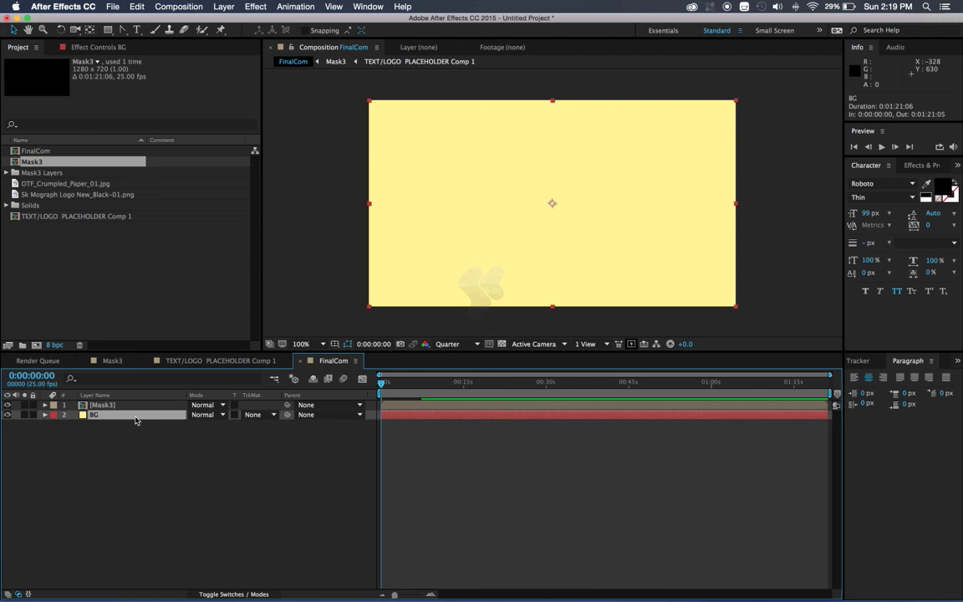
# - Recolour the BG solid to light cyan and preview FinalCom
pyautogui.press('super+shift+y')
pyautogui.click(489, 395)
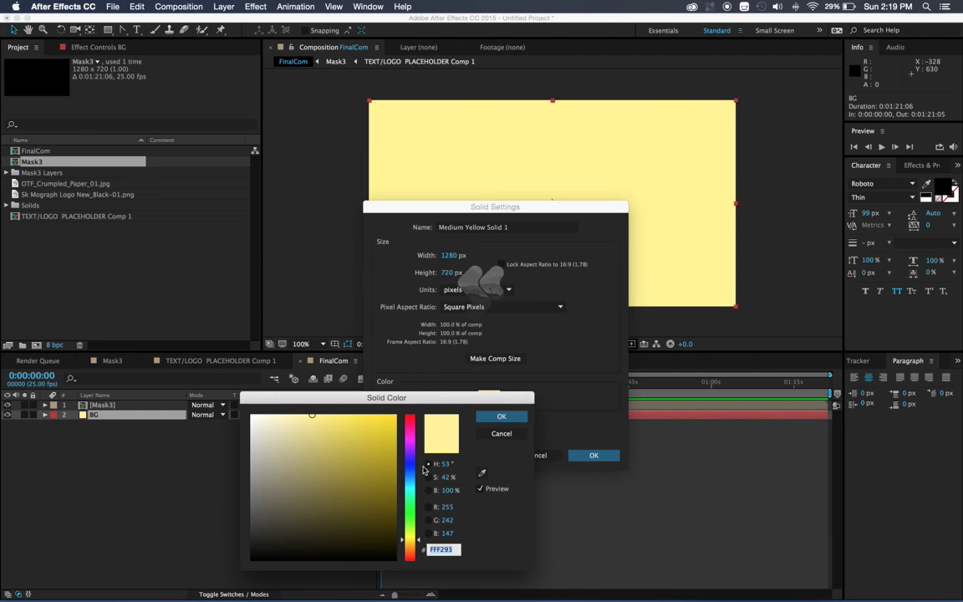
pyautogui.moveTo(407, 530); pyautogui.dragTo(408, 481)
pyautogui.press('Return')
pyautogui.press('Return')
pyautogui.click(599, 505)
pyautogui.press('space')
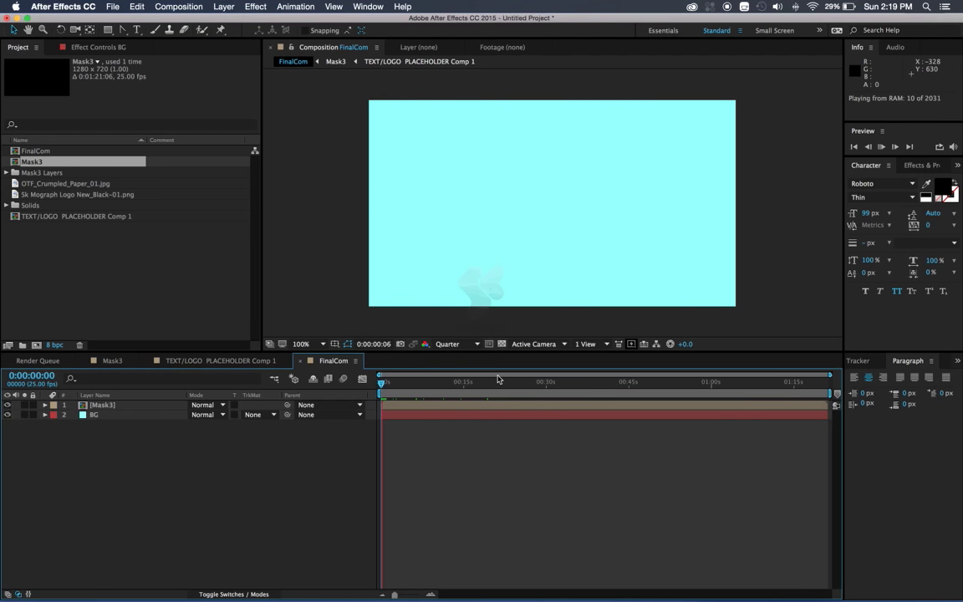